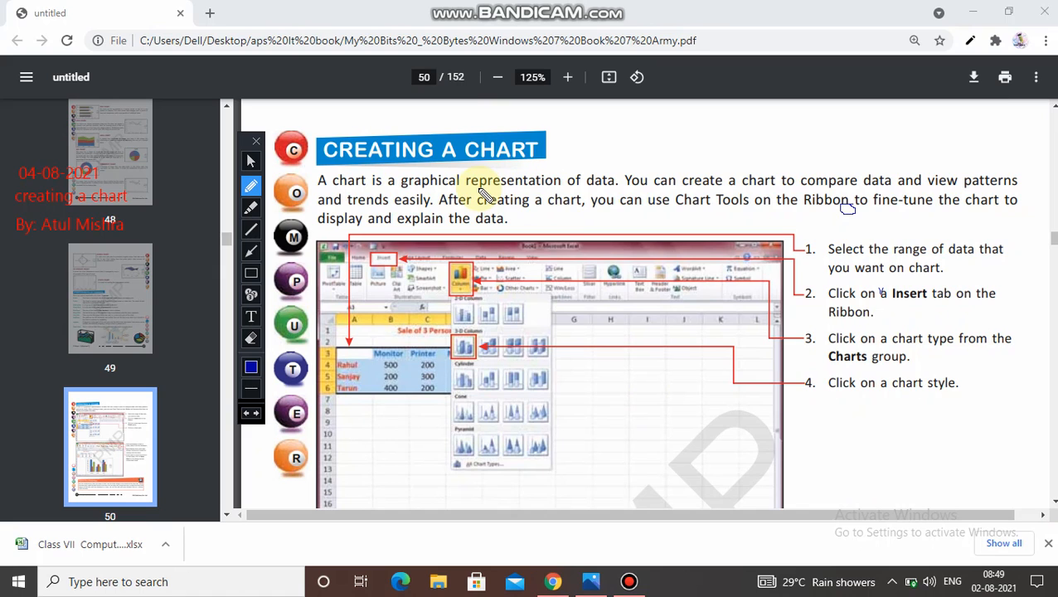
Underline "graphical representation of data", "trends easily", "Chart Tools", "fine-tune" and "explain the data" in the intro paragraph with the pencil
{"action": "left_click_drag", "start_coordinate": [401, 188], "coordinate": [608, 197]}
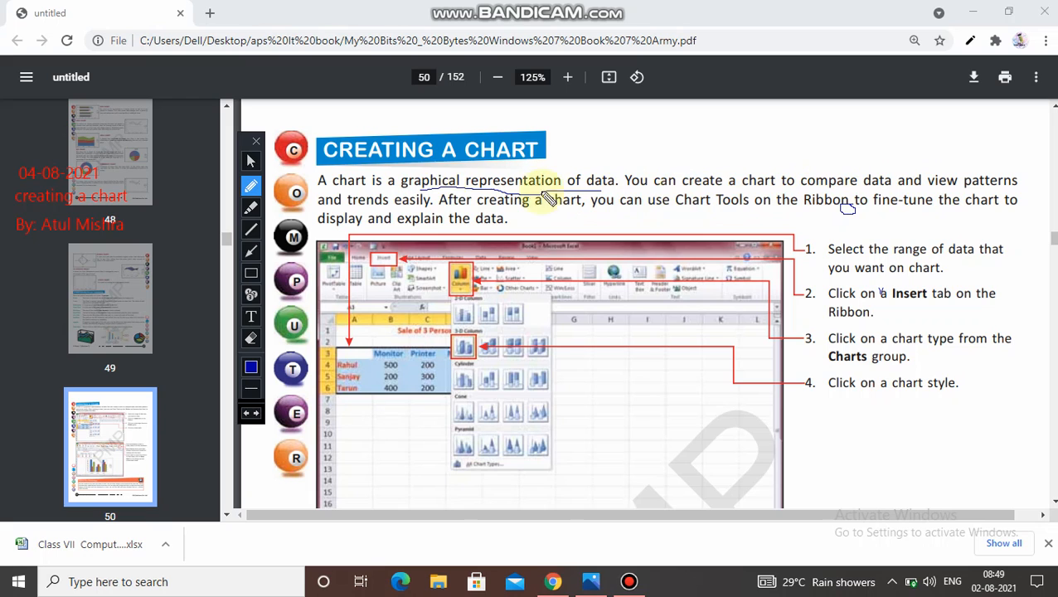
{"action": "left_click_drag", "start_coordinate": [349, 207], "coordinate": [408, 207]}
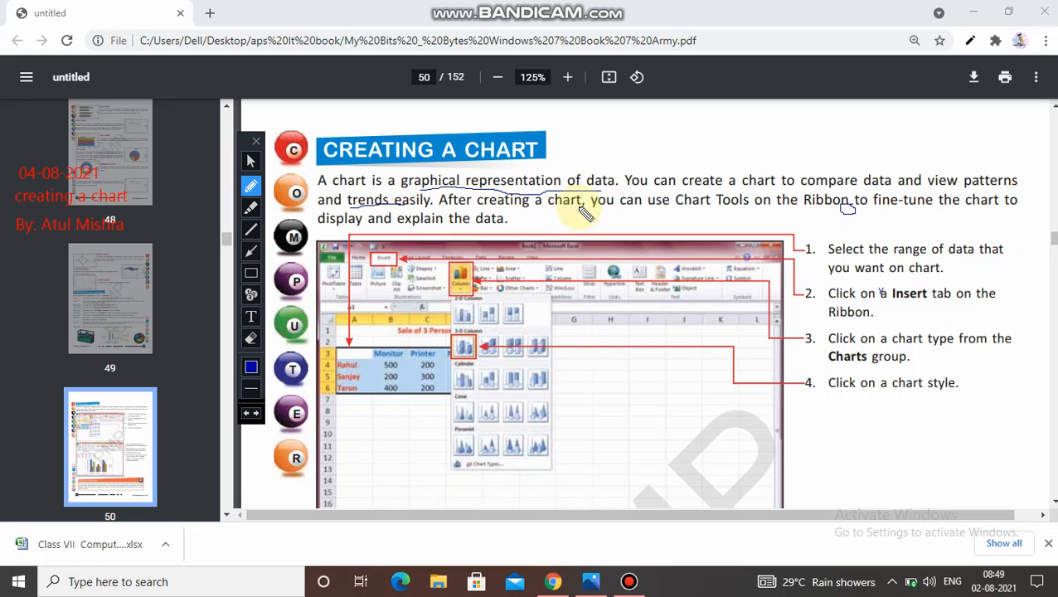
{"action": "left_click_drag", "start_coordinate": [689, 211], "coordinate": [739, 213]}
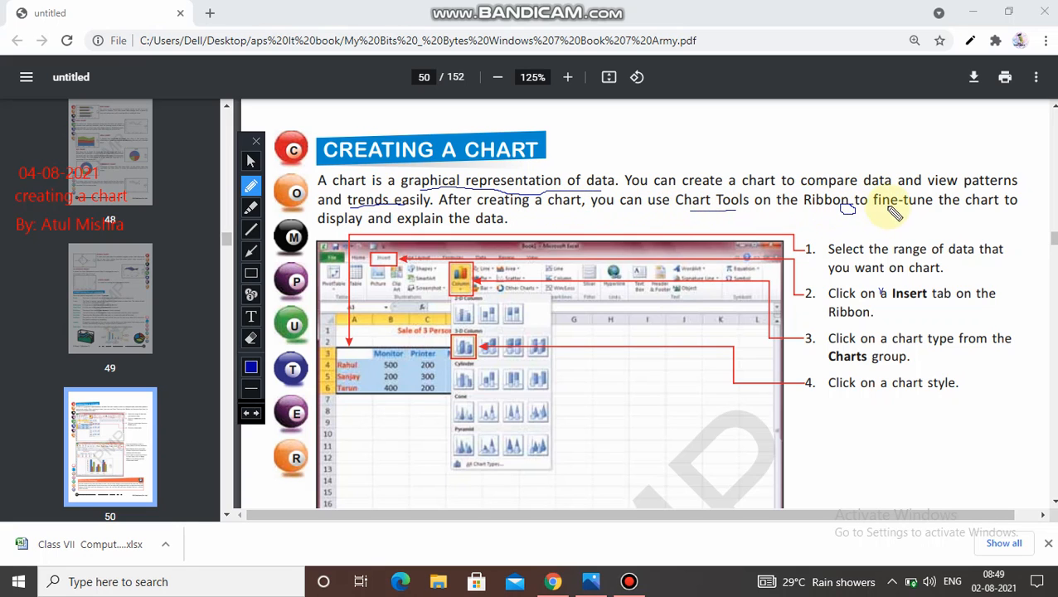
{"action": "left_click_drag", "start_coordinate": [883, 209], "coordinate": [919, 210]}
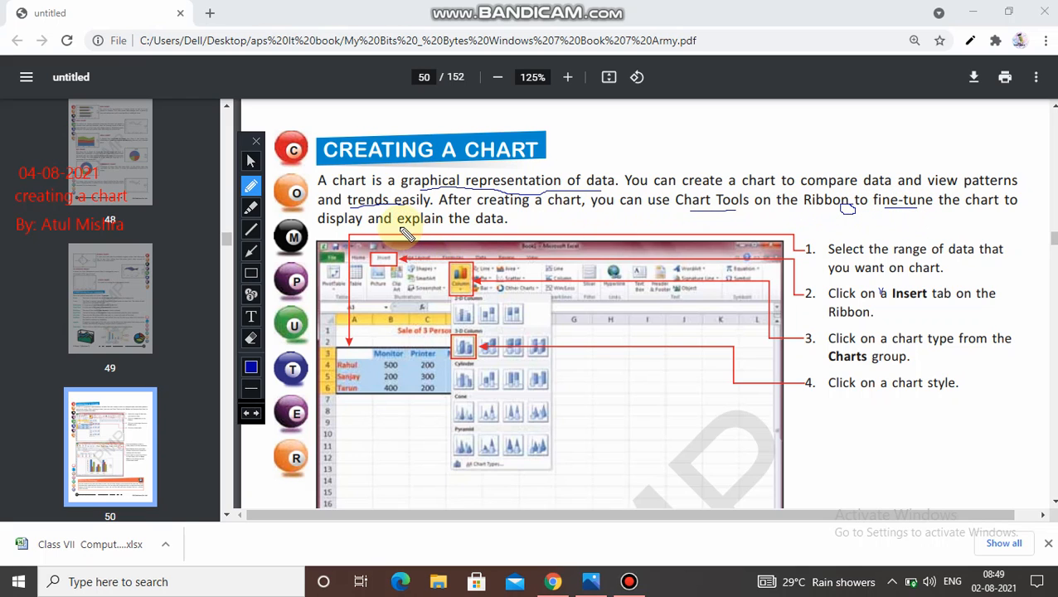
{"action": "left_click_drag", "start_coordinate": [433, 224], "coordinate": [505, 233]}
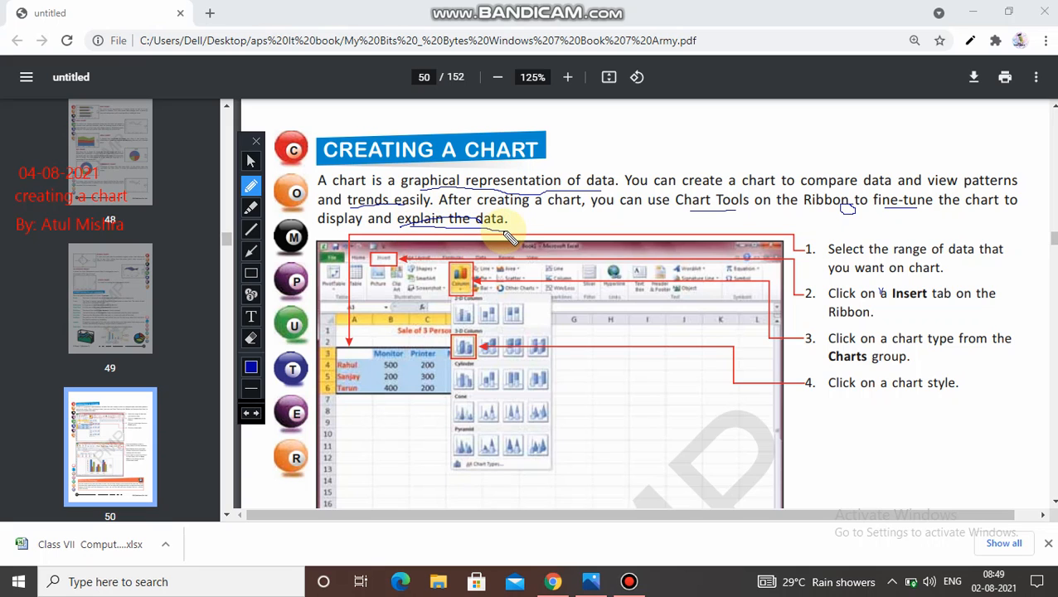
Erase the pen underlines from the "Creating a Chart" paragraph and return to the pointer tool
{"action": "left_click", "coordinate": [252, 339]}
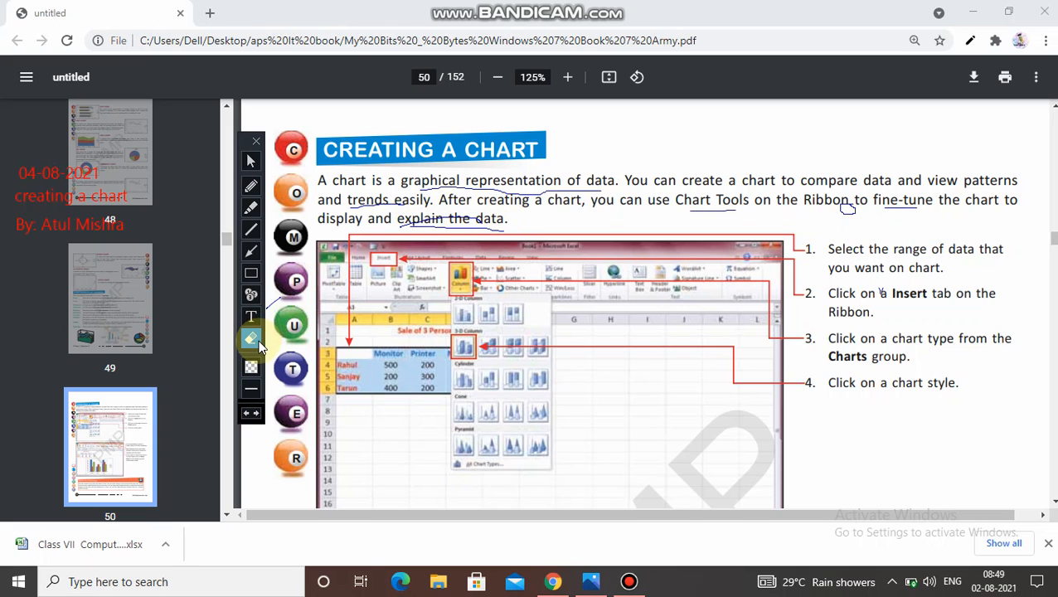
{"action": "left_click_drag", "start_coordinate": [355, 157], "coordinate": [782, 232]}
{"action": "left_click_drag", "start_coordinate": [822, 196], "coordinate": [954, 223]}
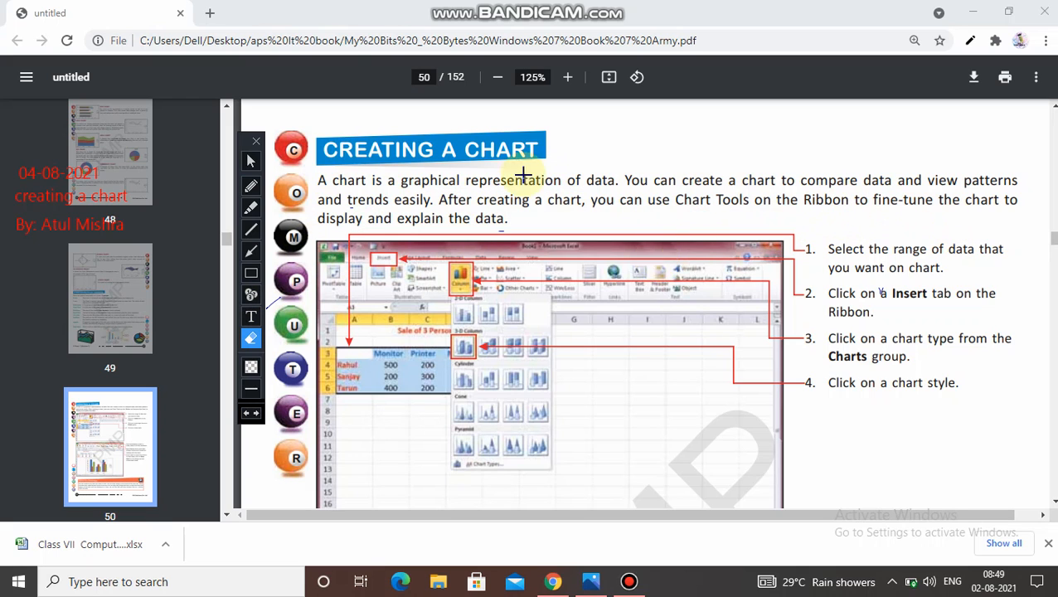
{"action": "left_click", "coordinate": [251, 160]}
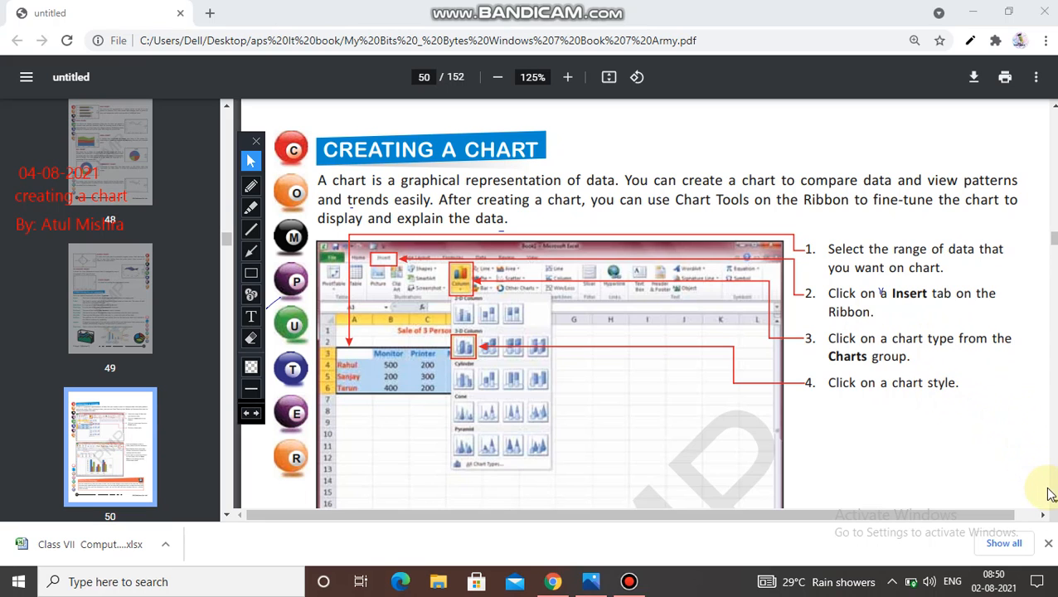
Review the chart creation steps on page 50 and highlight the chart tab names "Design, Layout and Format"
{"action": "scroll", "coordinate": [1053, 501], "scroll_direction": "down", "scroll_amount": 3}
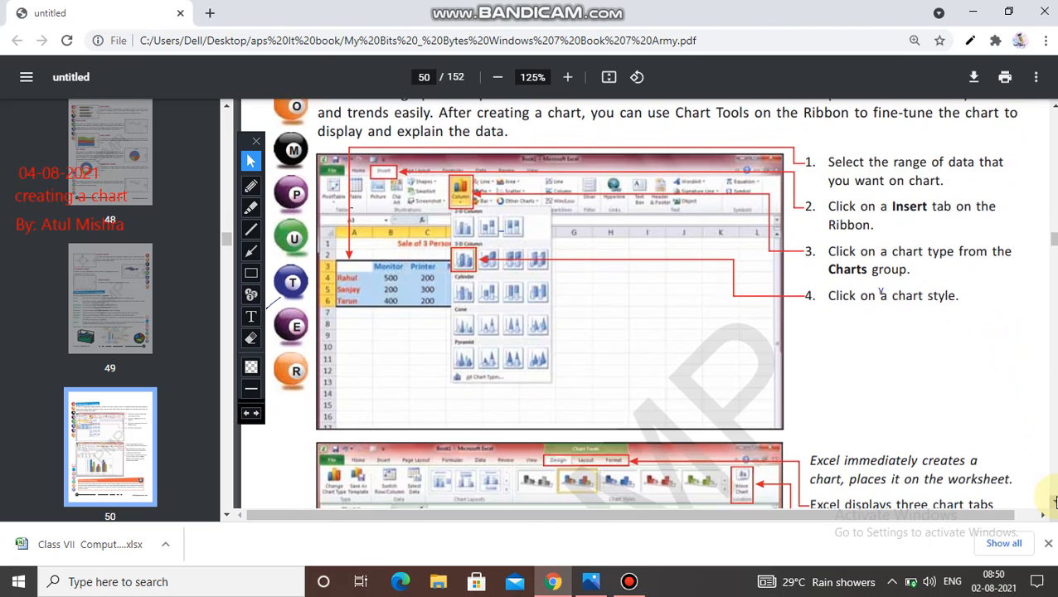
{"action": "left_click", "coordinate": [1055, 502]}
{"action": "left_click", "coordinate": [1055, 502]}
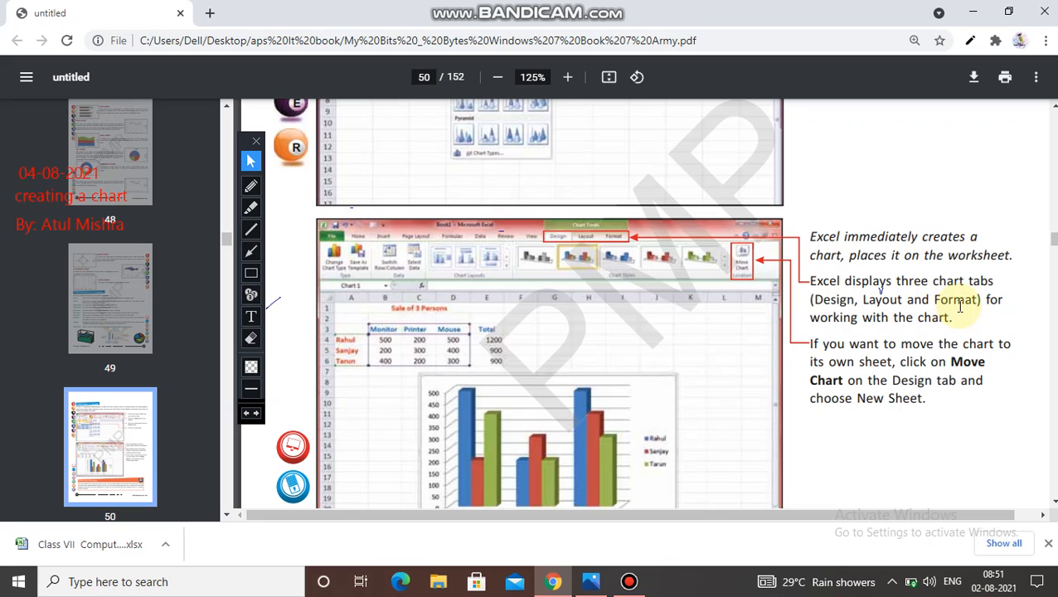
{"action": "left_click_drag", "start_coordinate": [811, 297], "coordinate": [974, 294]}
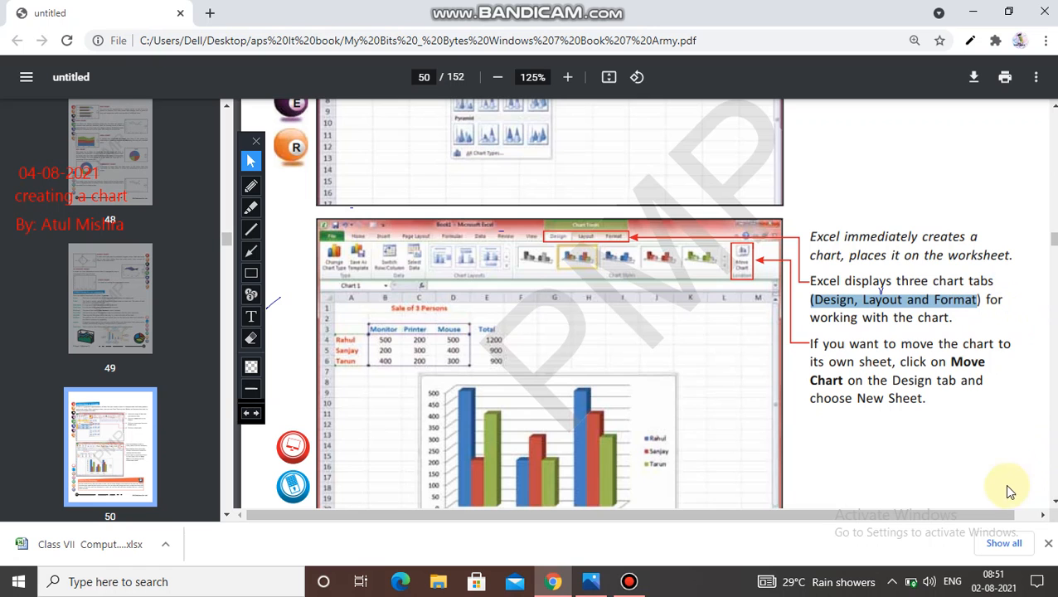
Read the sample chart and "Update Your Knowledge" note on page 50, up to "Moving and Resizing a Chart" on page 51
{"action": "left_click", "coordinate": [1053, 505]}
{"action": "scroll", "coordinate": [1053, 505], "scroll_direction": "down", "scroll_amount": 4}
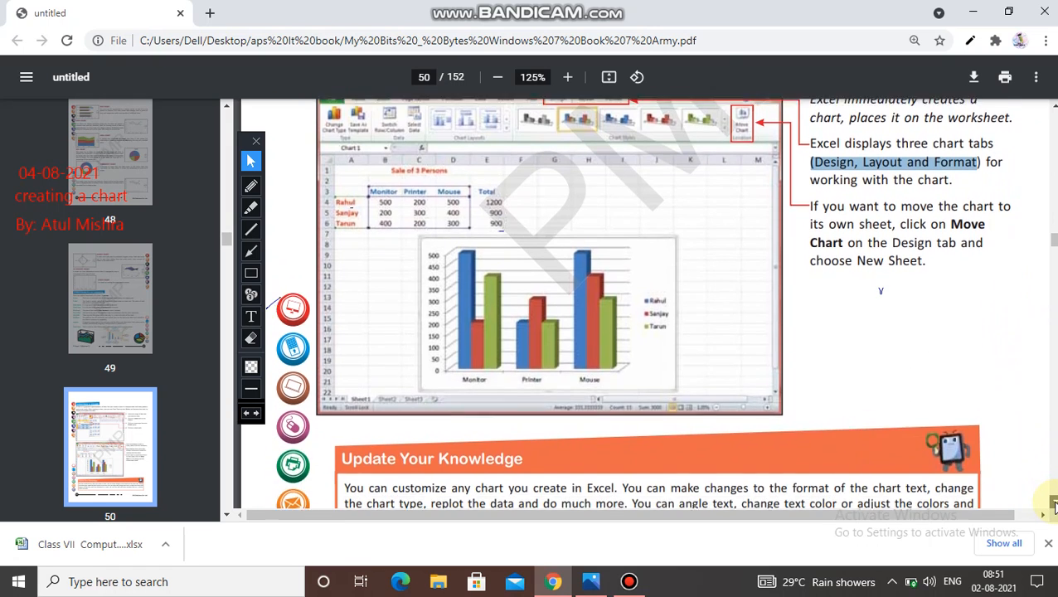
{"action": "scroll", "coordinate": [1052, 505], "scroll_direction": "down", "scroll_amount": 1}
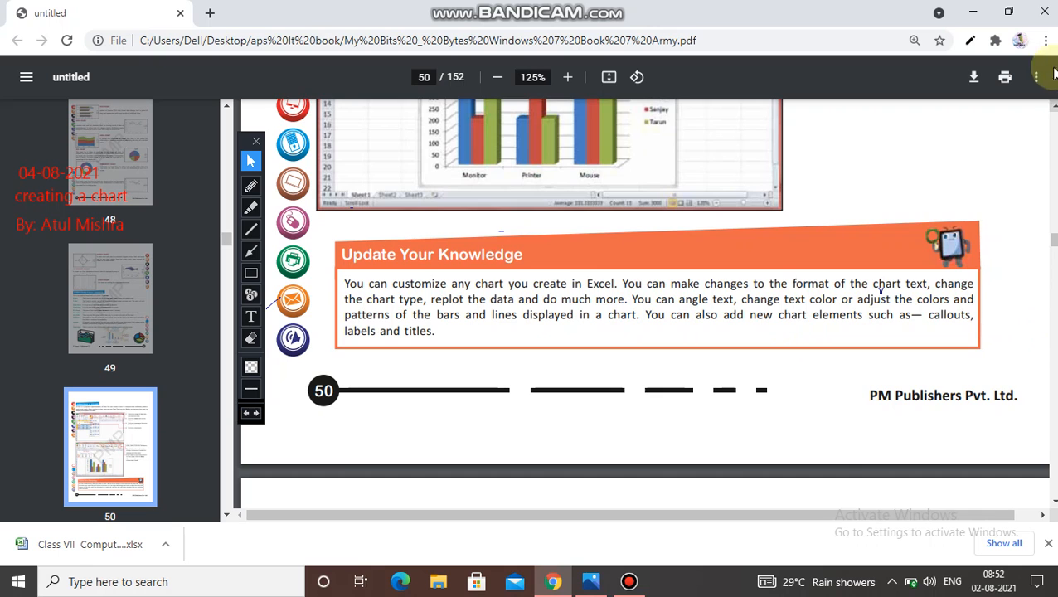
{"action": "scroll", "coordinate": [881, 288], "scroll_direction": "up", "scroll_amount": 3}
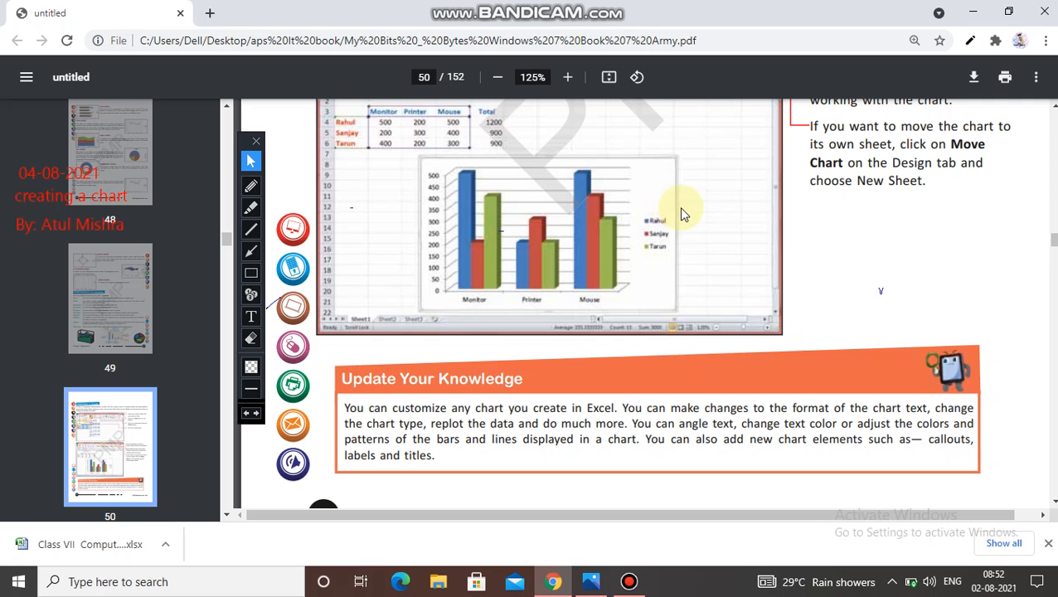
{"action": "scroll", "coordinate": [954, 448], "scroll_direction": "down", "scroll_amount": 1}
{"action": "scroll", "coordinate": [647, 303], "scroll_direction": "down", "scroll_amount": 4}
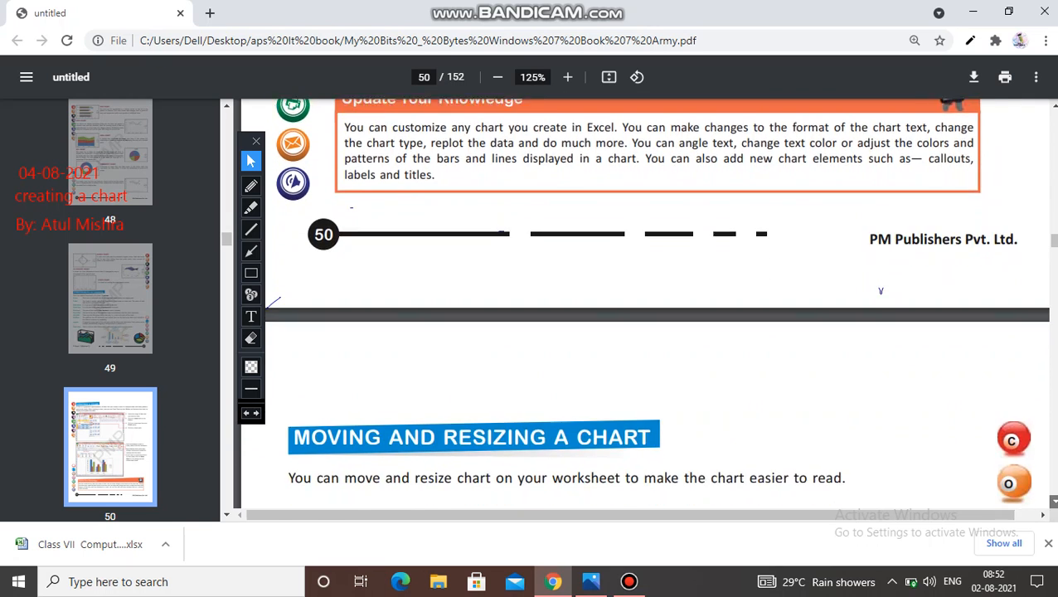
{"action": "scroll", "coordinate": [647, 303], "scroll_direction": "down", "scroll_amount": 1}
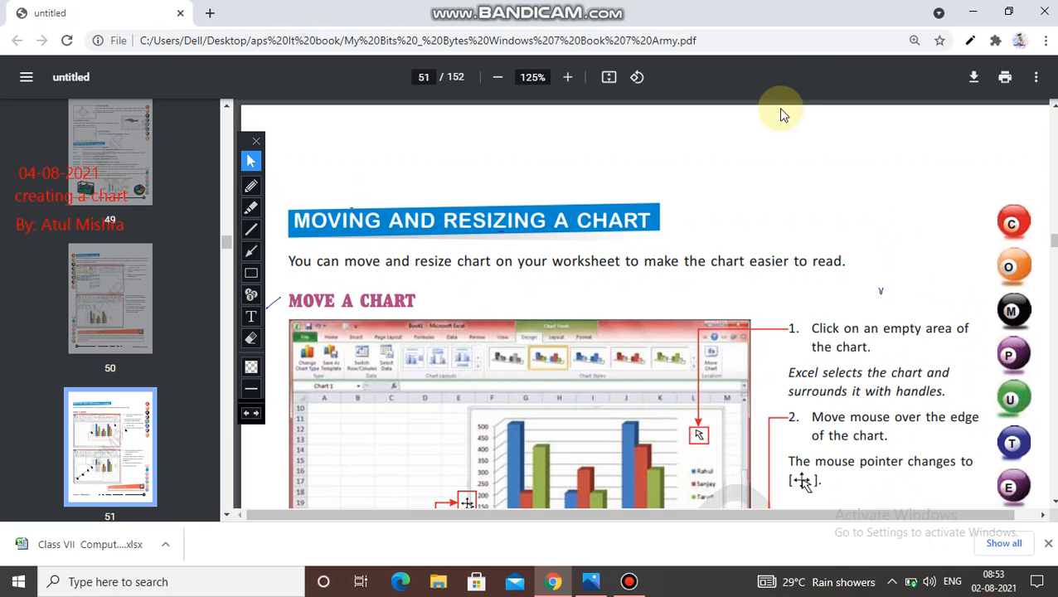
Launch Microsoft Office Excel 2007 from the Microsoft Office program group
{"action": "mouse_move", "coordinate": [632, 6]}
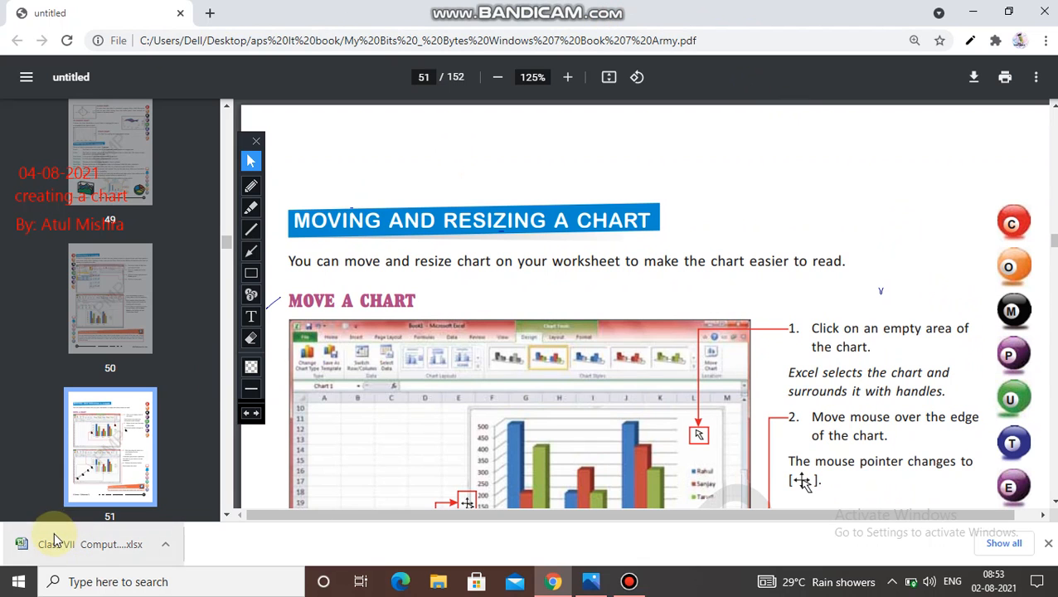
{"action": "left_click", "coordinate": [20, 585]}
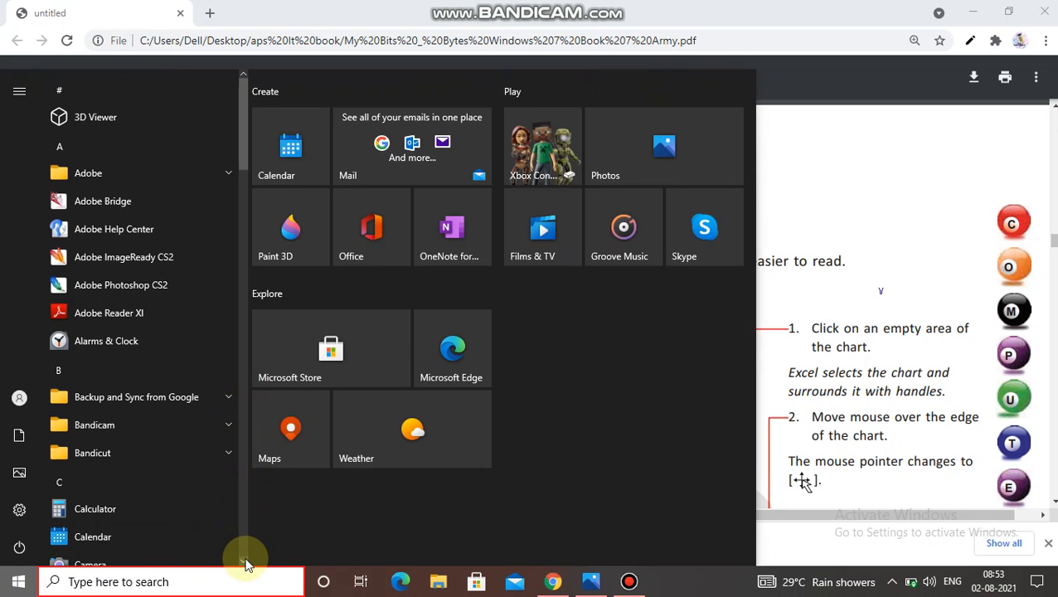
{"action": "left_click", "coordinate": [245, 560]}
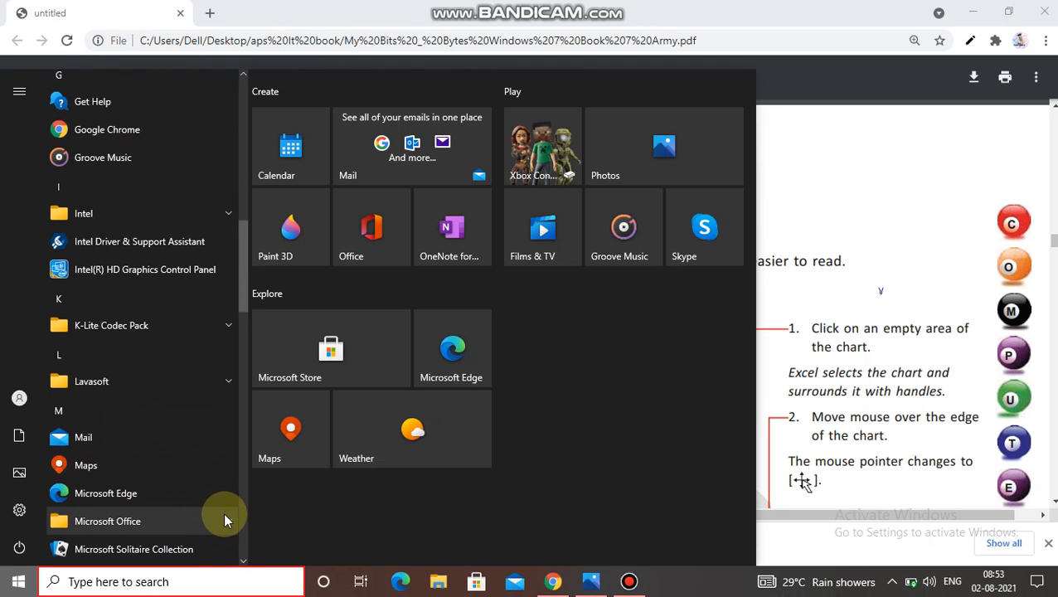
{"action": "left_click", "coordinate": [224, 516]}
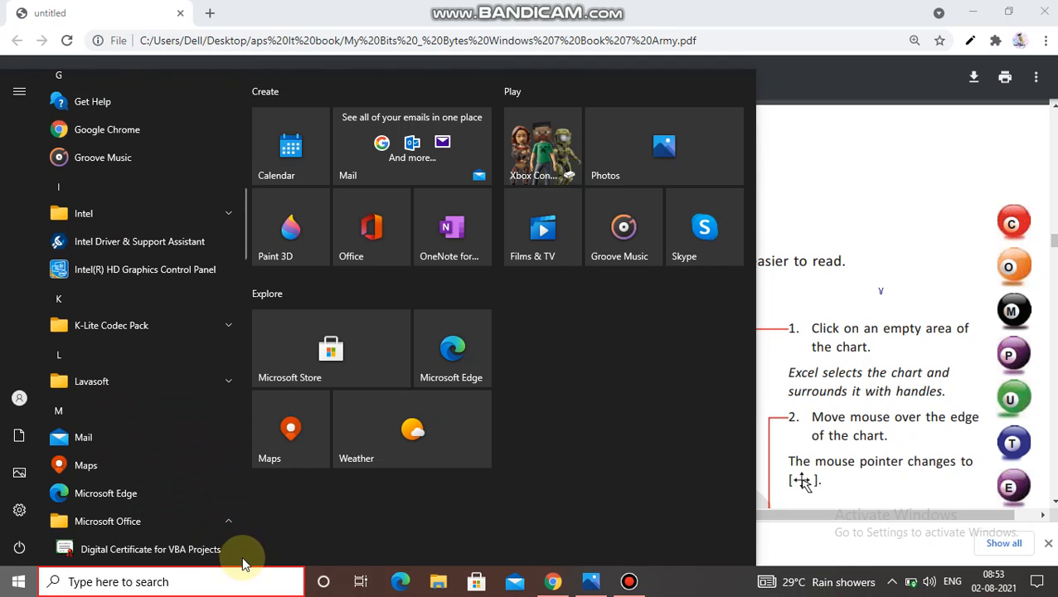
{"action": "left_click", "coordinate": [246, 562]}
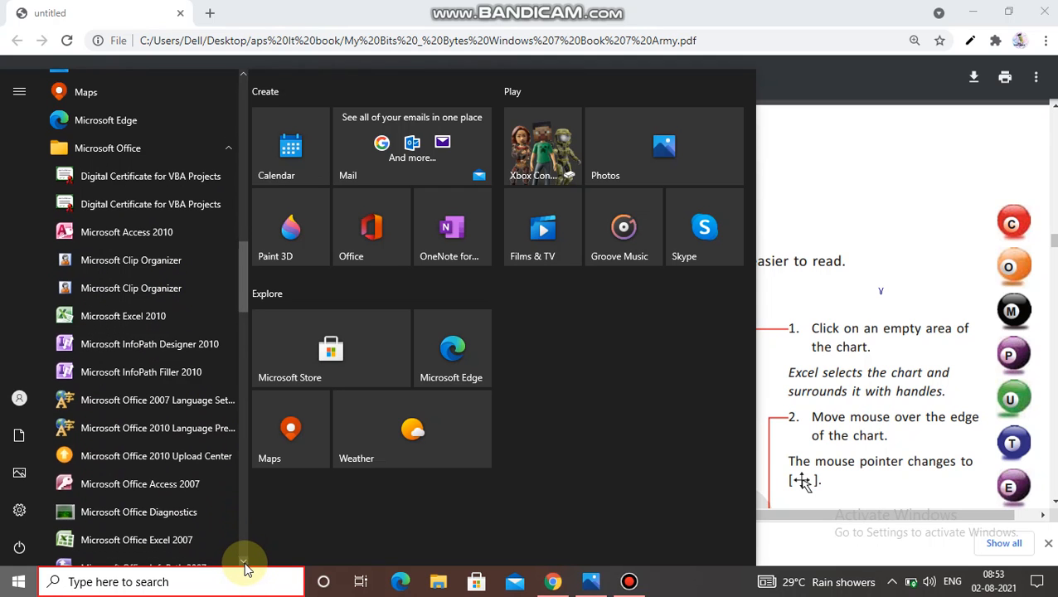
{"action": "left_click", "coordinate": [246, 567]}
{"action": "left_click", "coordinate": [245, 567]}
{"action": "left_click", "coordinate": [246, 567]}
{"action": "left_click", "coordinate": [246, 568]}
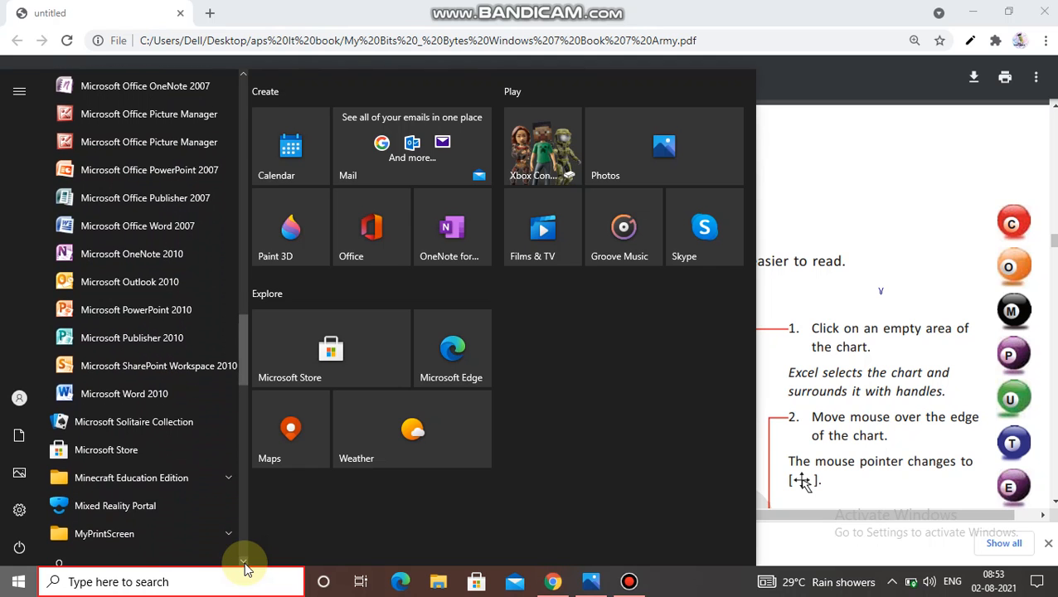
{"action": "left_click", "coordinate": [246, 567]}
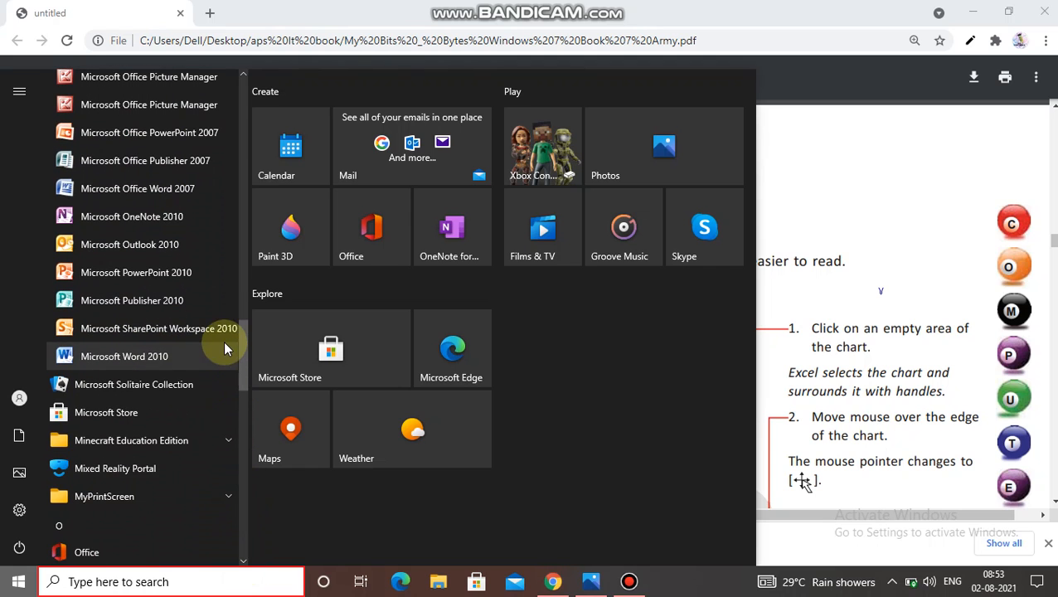
{"action": "left_click", "coordinate": [246, 77]}
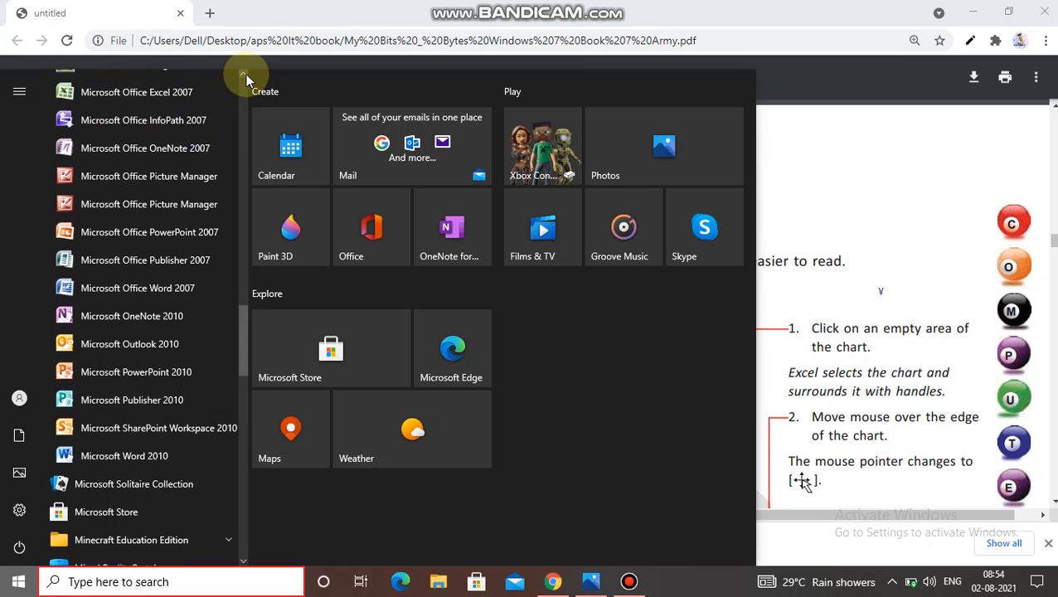
{"action": "left_click", "coordinate": [246, 77]}
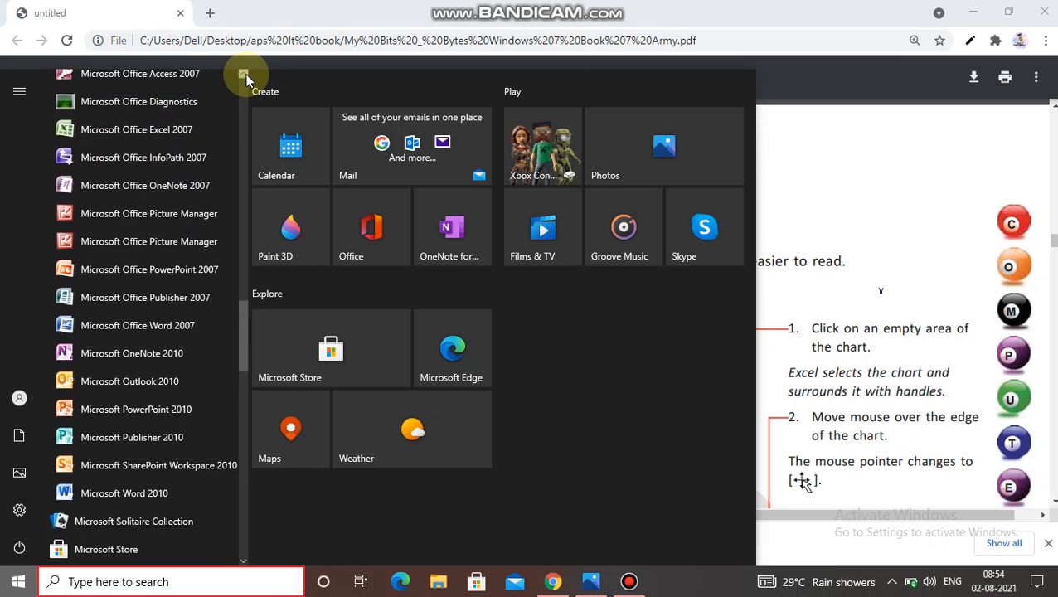
{"action": "left_click", "coordinate": [191, 129]}
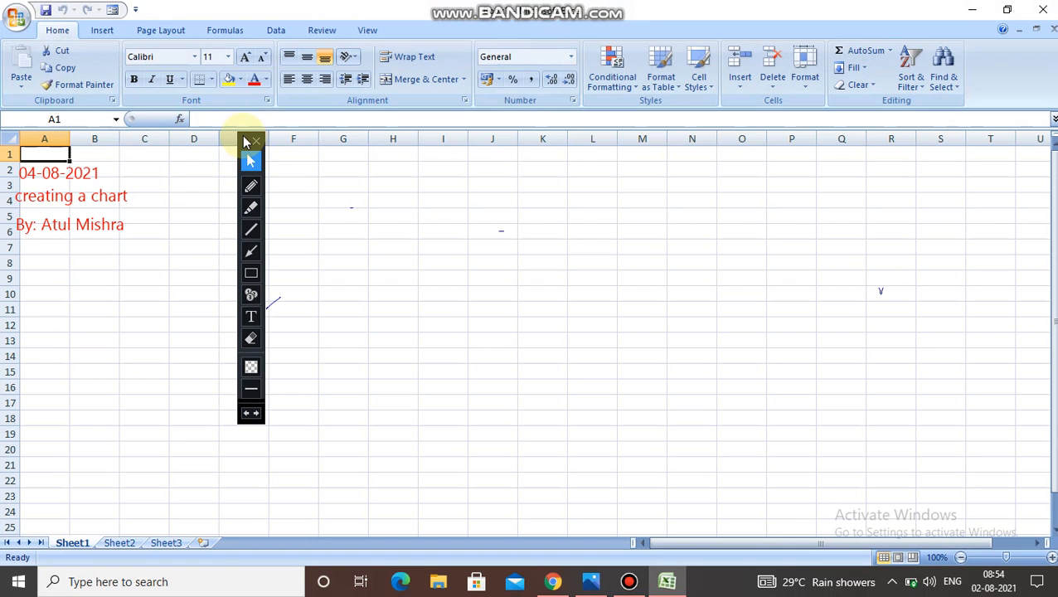
Move the annotation toolbar over column T and erase the stray diagonal pen mark near cell F10
{"action": "mouse_move", "coordinate": [245, 143]}
{"action": "left_mouse_down"}
{"action": "mouse_move", "coordinate": [867, 178]}
{"action": "mouse_move", "coordinate": [988, 160]}
{"action": "left_mouse_up"}
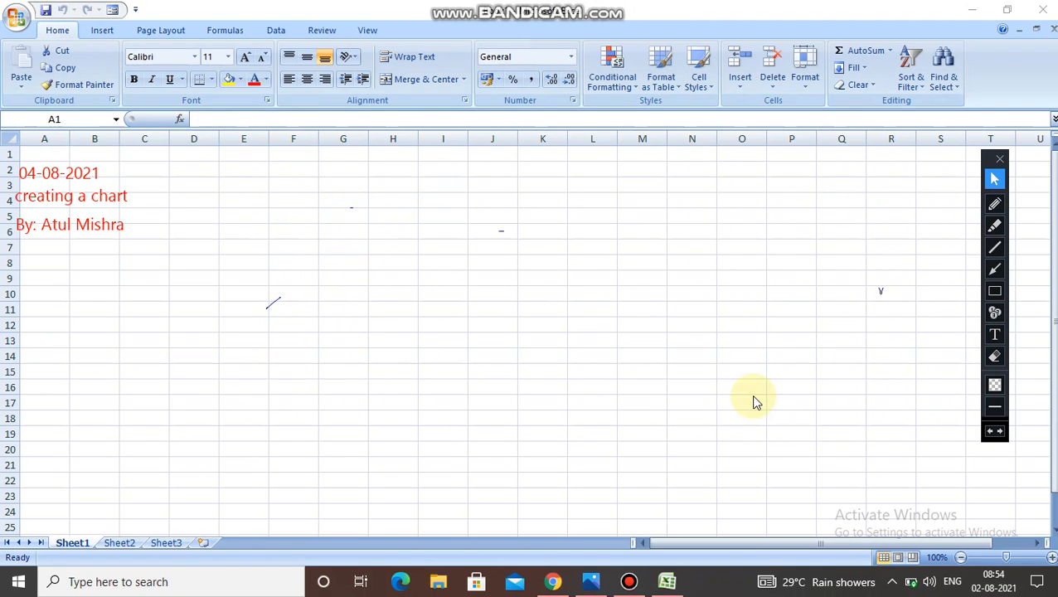
{"action": "left_click", "coordinate": [995, 356]}
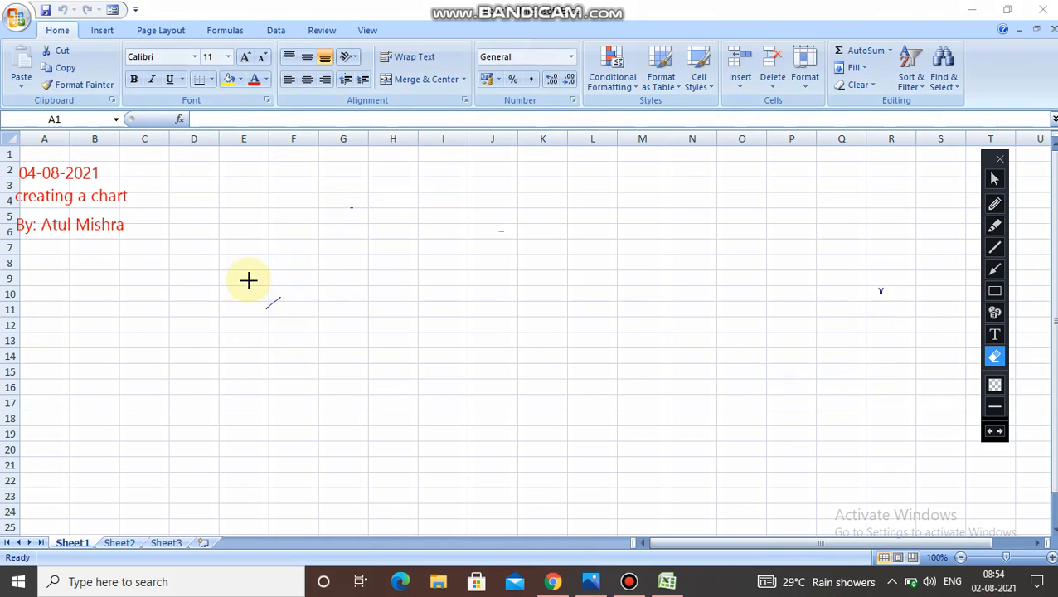
{"action": "left_click_drag", "start_coordinate": [251, 279], "coordinate": [310, 315]}
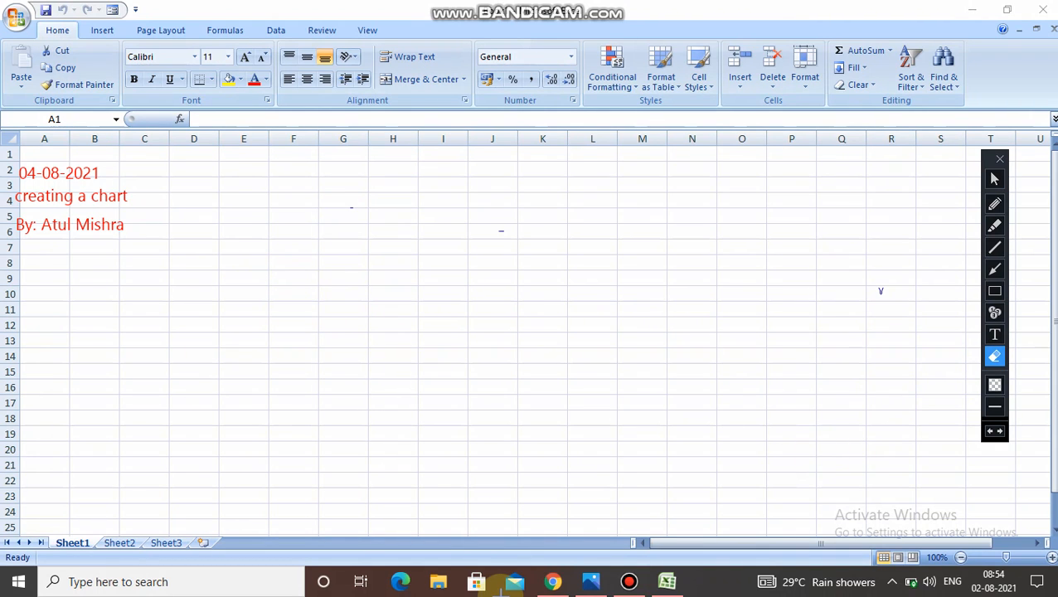
{"action": "left_click", "coordinate": [994, 180]}
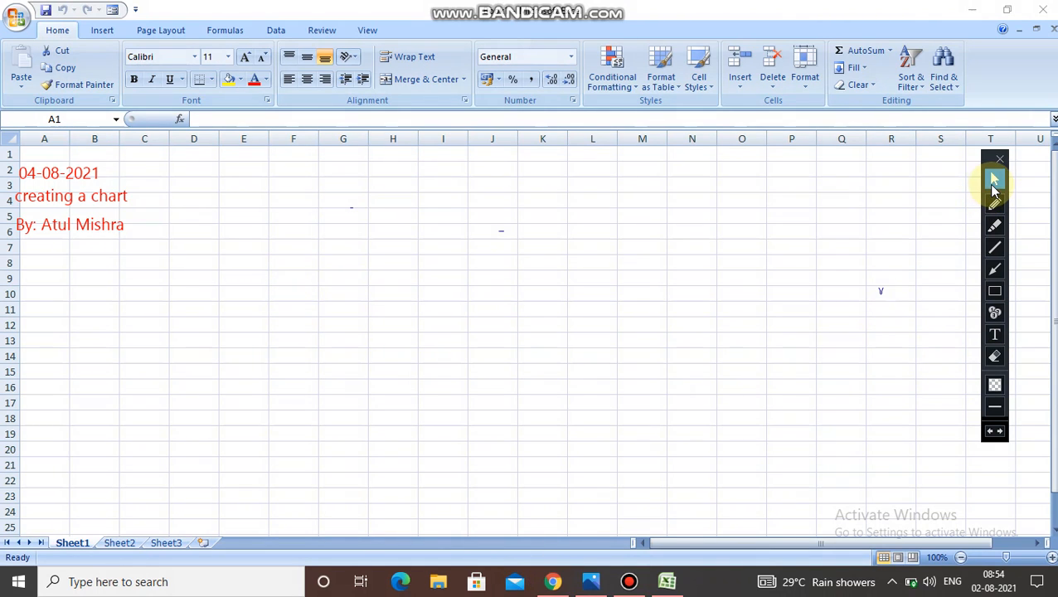
Switch to the textbook PDF in Chrome, check the sample sales table on page 50, and return to the Excel worksheet
{"action": "left_click", "coordinate": [552, 582]}
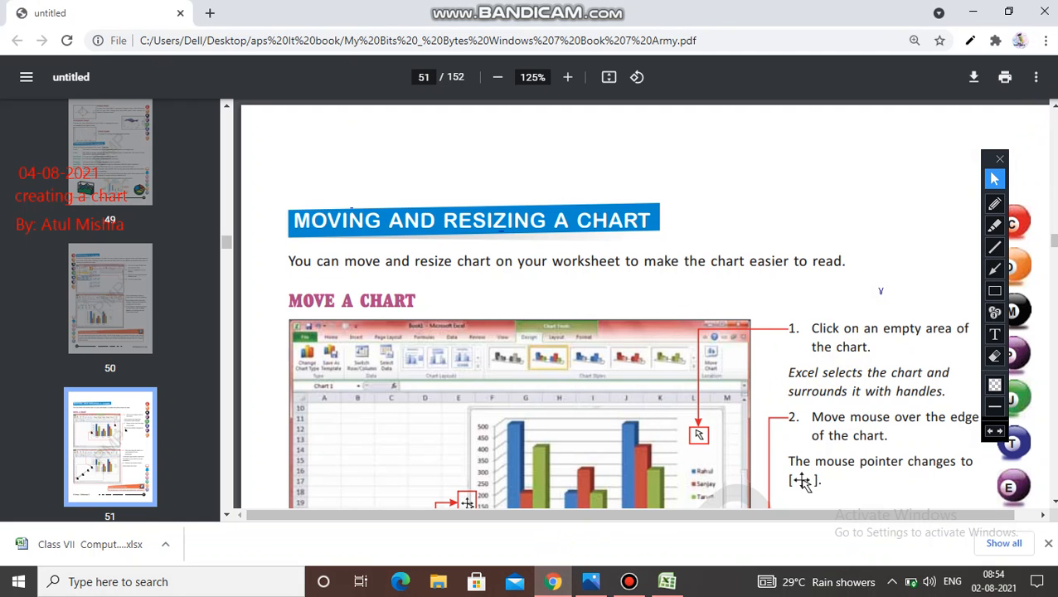
{"action": "left_click", "coordinate": [1053, 105]}
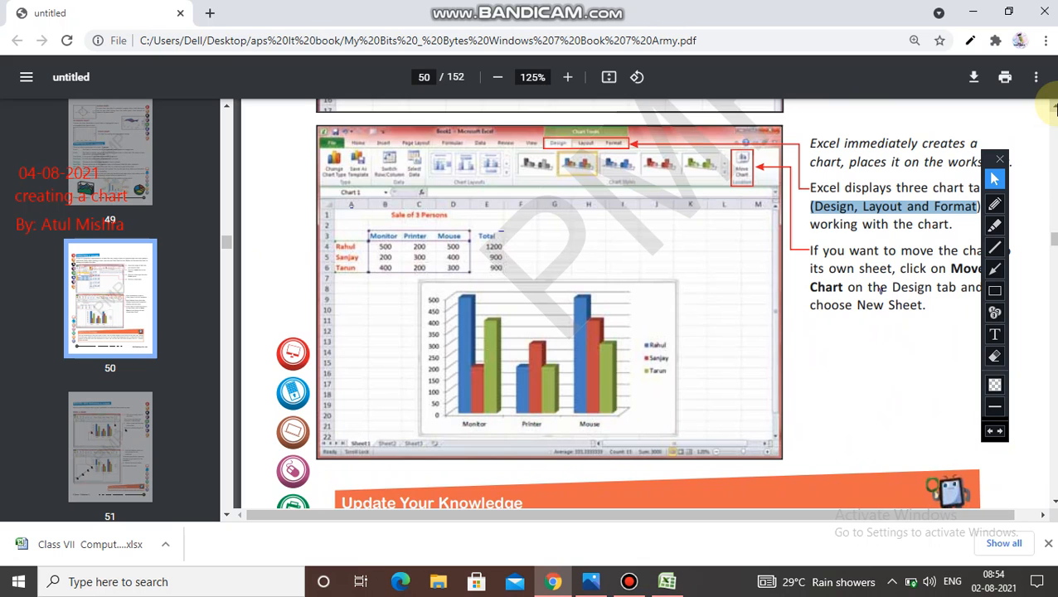
{"action": "left_click", "coordinate": [668, 582]}
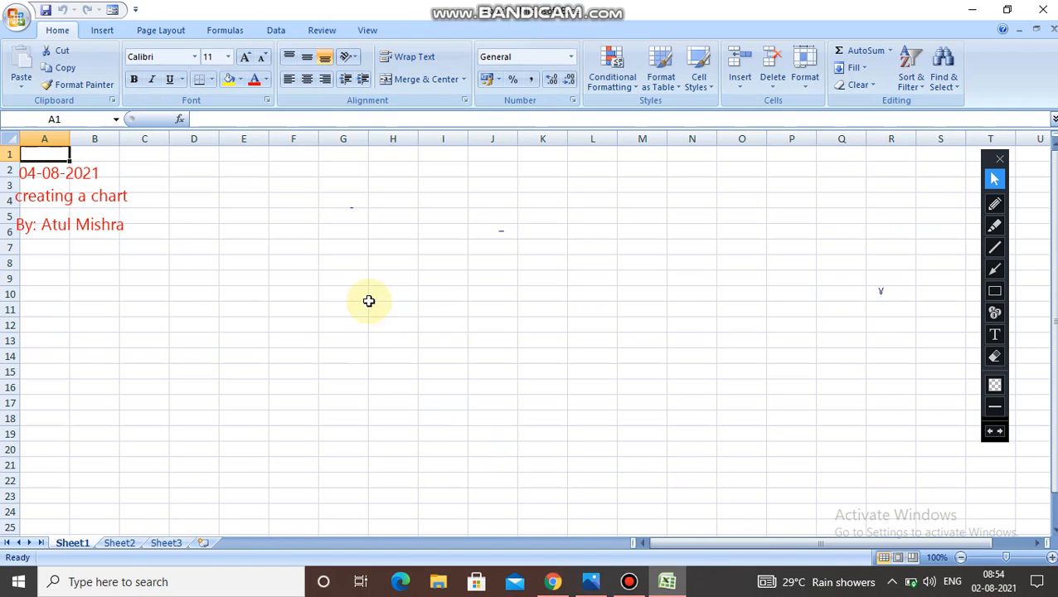
Merge and center cells F5:L5 and enter the title "Sales of 3 persons"
{"action": "left_click", "coordinate": [301, 220]}
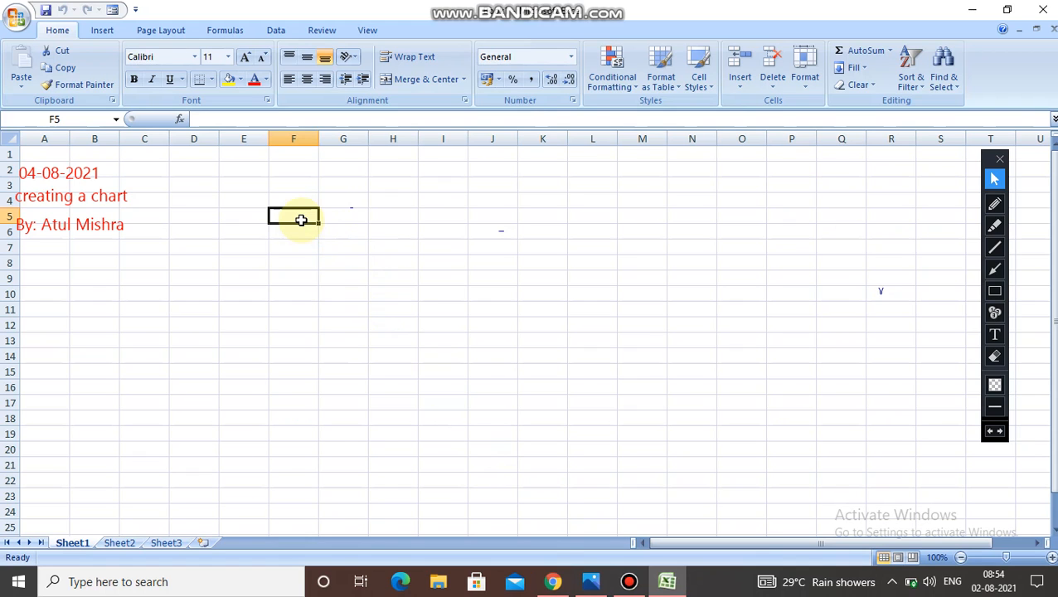
{"action": "left_click_drag", "start_coordinate": [301, 220], "coordinate": [580, 215]}
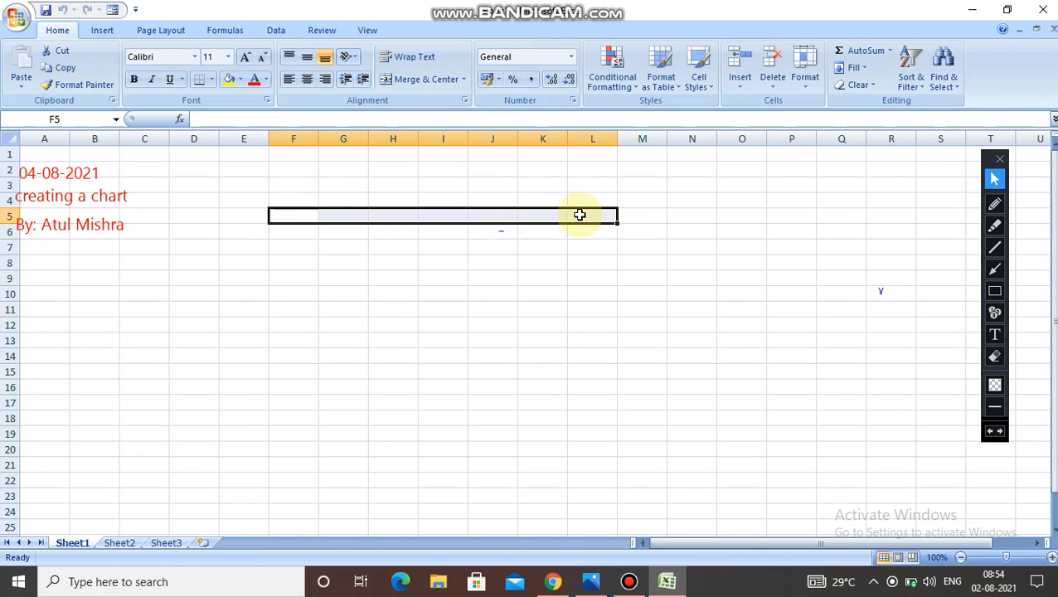
{"action": "left_click", "coordinate": [416, 83]}
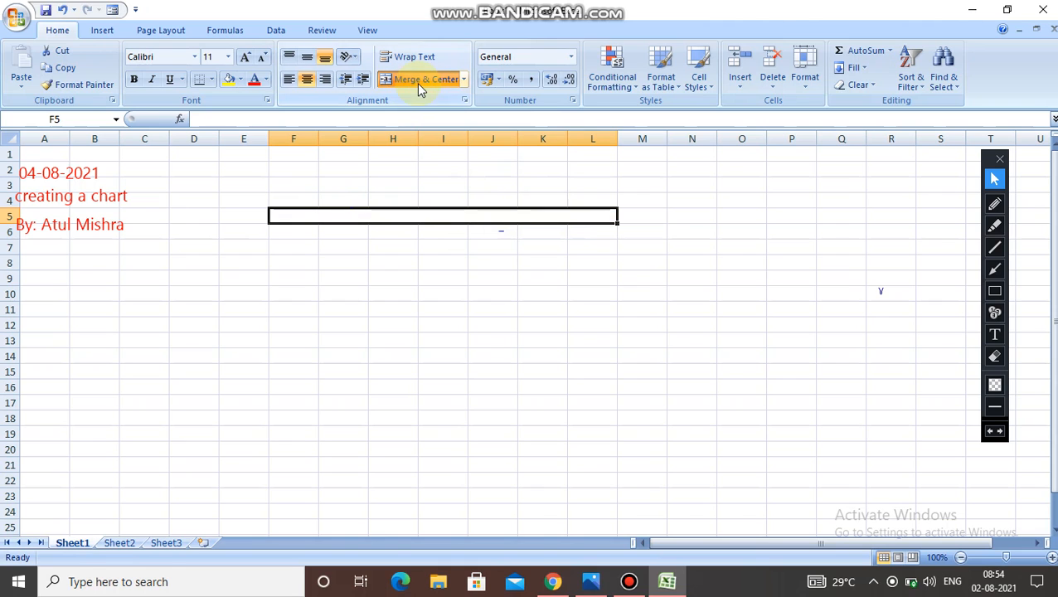
{"action": "double_click", "coordinate": [412, 220]}
{"action": "type", "text": "Sales of 3 p"}
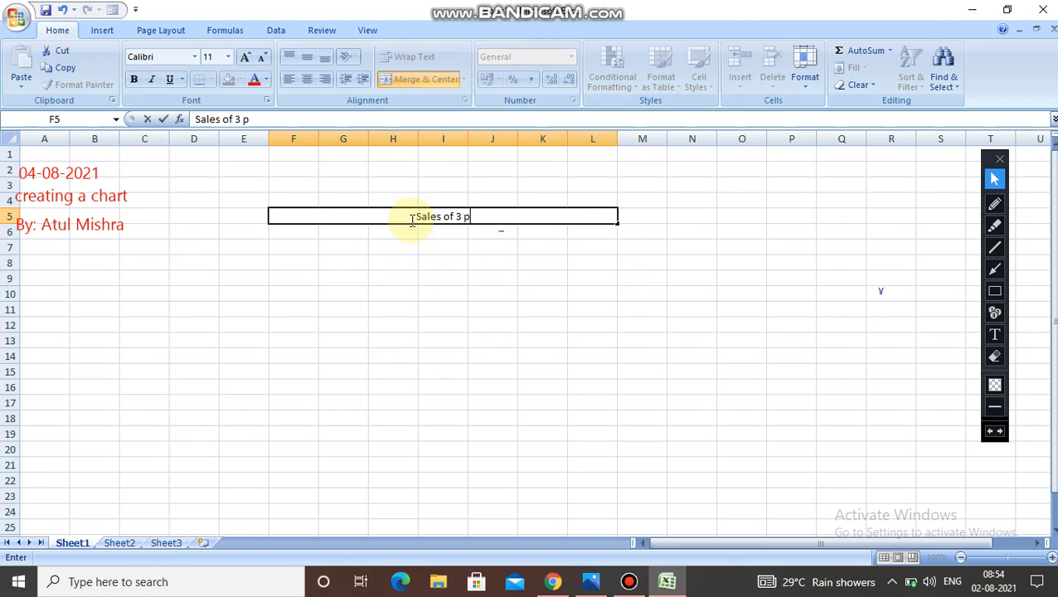
{"action": "type", "text": "ersons"}
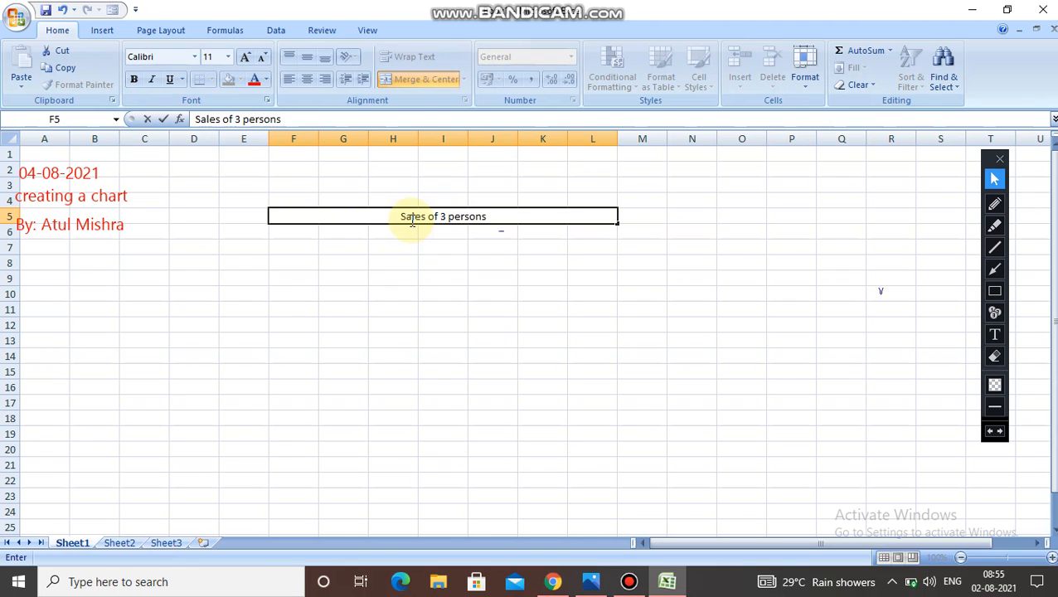
{"action": "key", "text": "ctrl+Return"}
Enter the column headings "name", "monitor", "printer", "mouse" and "total" in cells F7 to J7
{"action": "left_click", "coordinate": [308, 249]}
{"action": "type", "text": "name"}
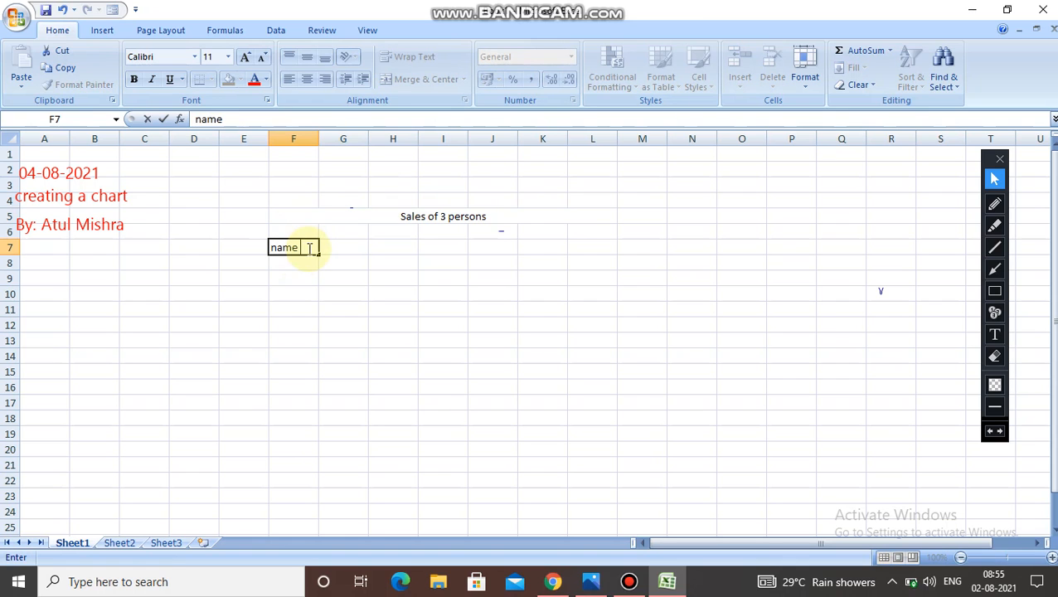
{"action": "key", "text": "Tab"}
{"action": "type", "text": "mon"}
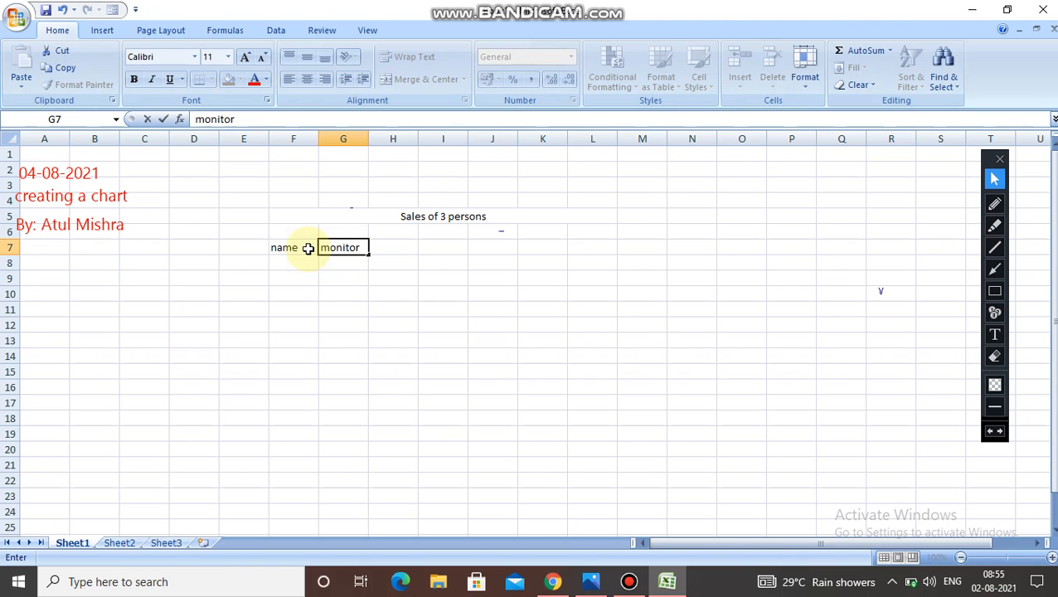
{"action": "key", "text": "Tab"}
{"action": "type", "text": "printer"}
{"action": "key", "text": "Tab"}
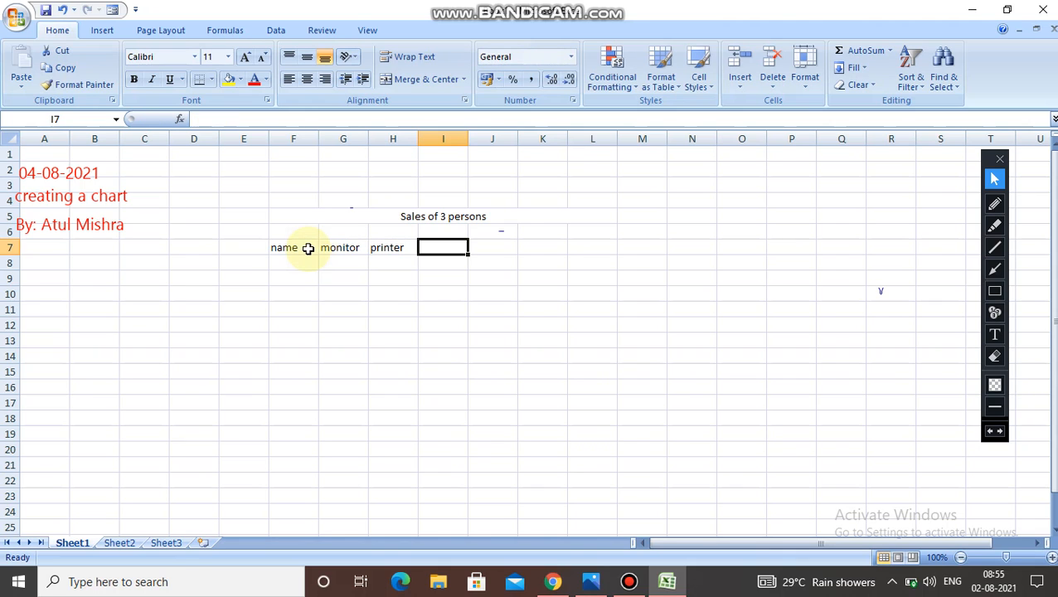
{"action": "type", "text": "mouse"}
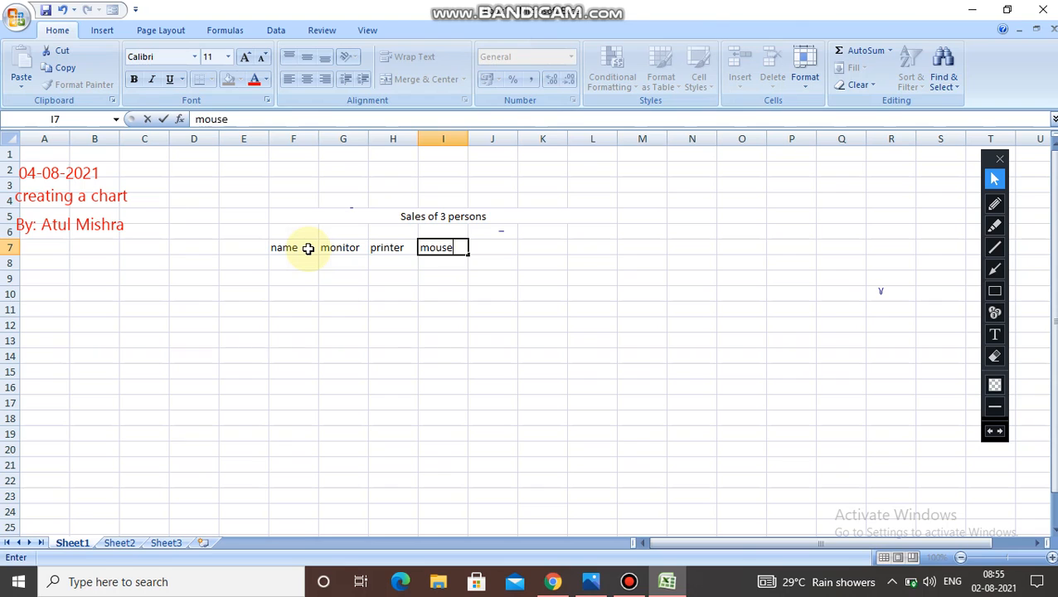
{"action": "key", "text": "Tab"}
{"action": "type", "text": "to"}
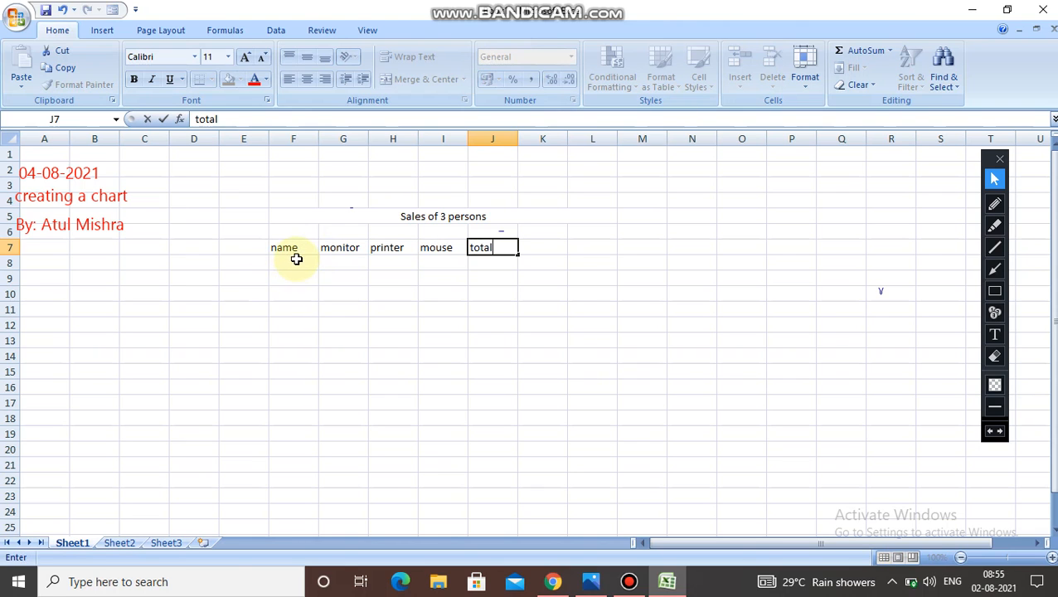
Fill row 8 with the first salesperson's name in F8 and sales of 500, 700 and 300 in G8 to I8
{"action": "left_click", "coordinate": [296, 260]}
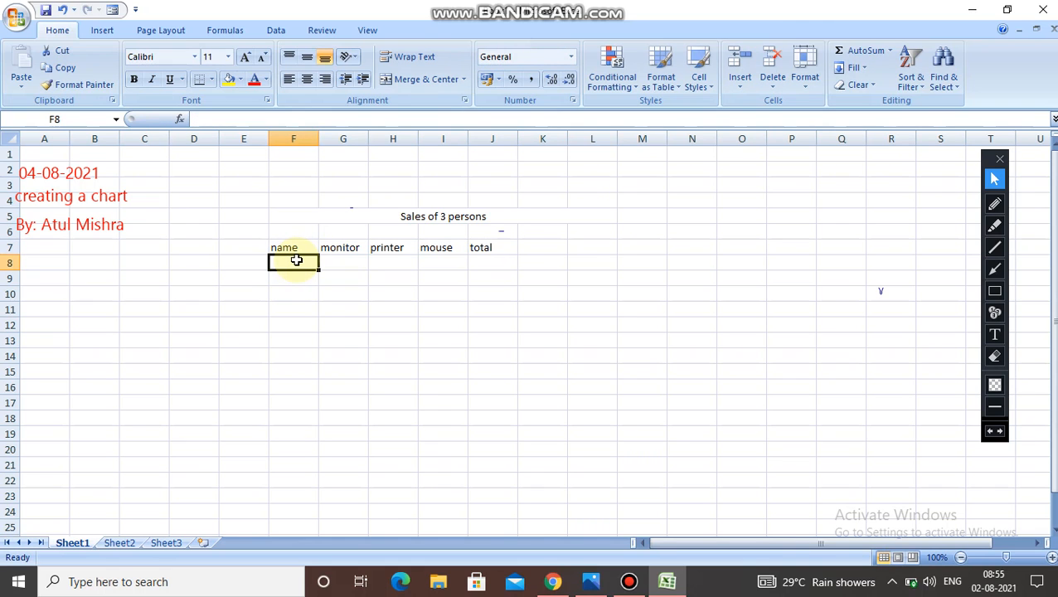
{"action": "type", "text": "sank"}
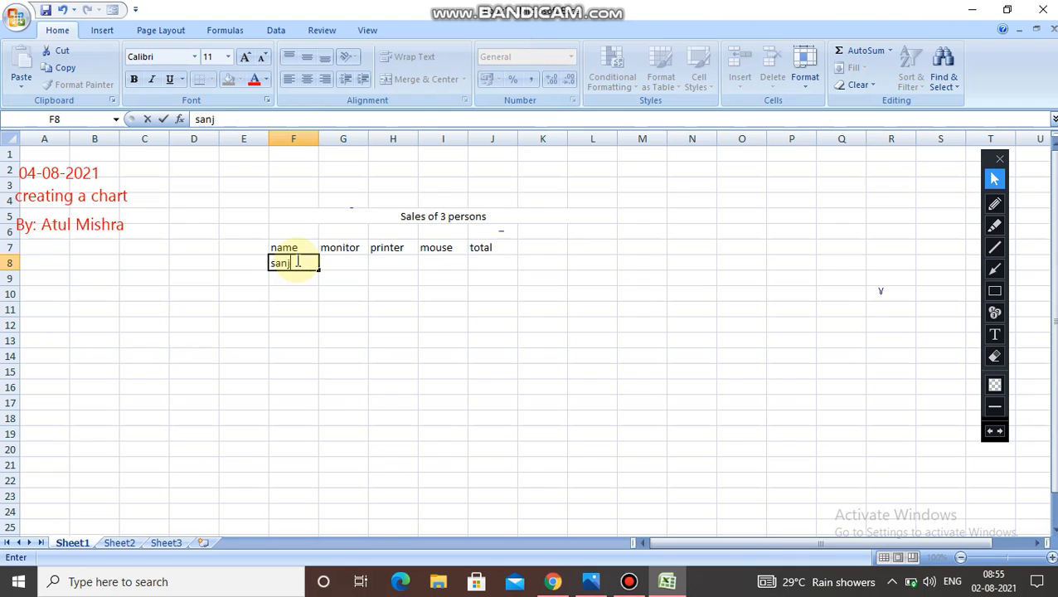
{"action": "type", "text": "ay"}
{"action": "key", "text": "Tab"}
{"action": "type", "text": "500"}
{"action": "key", "text": "Tab"}
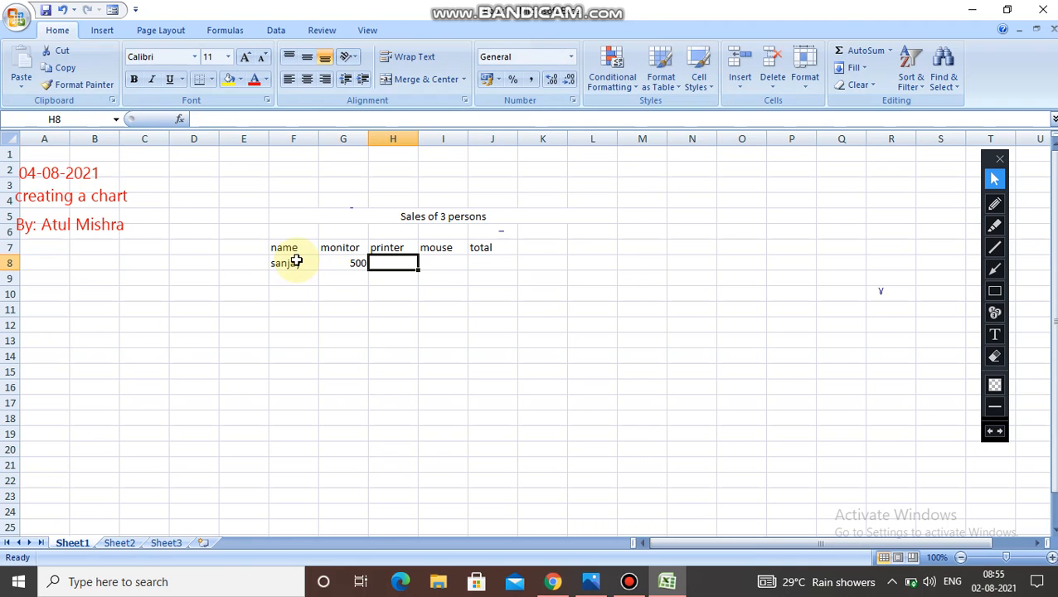
{"action": "type", "text": "700"}
{"action": "key", "text": "Tab"}
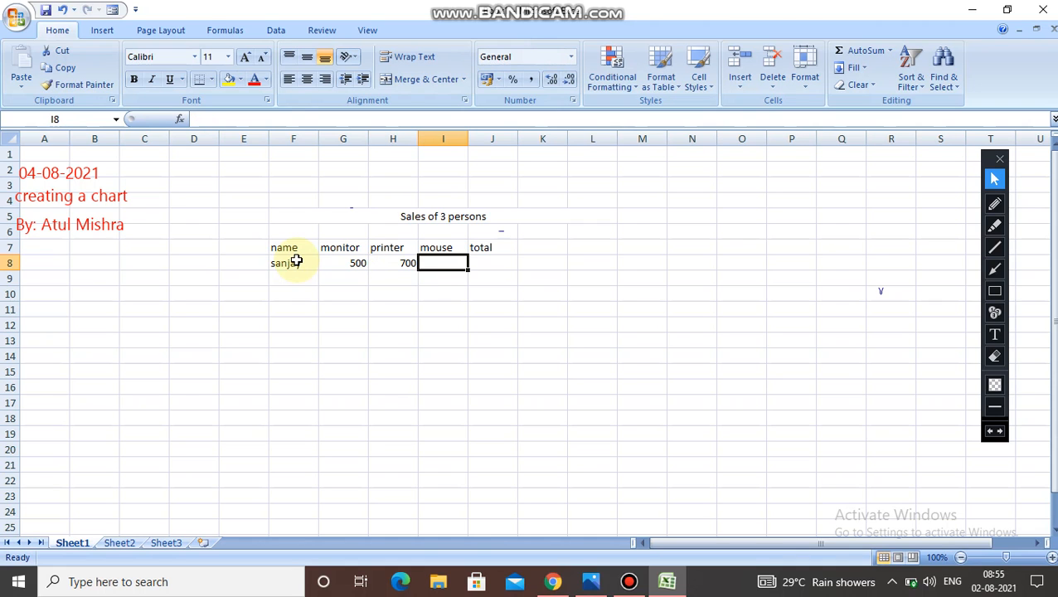
{"action": "type", "text": "300"}
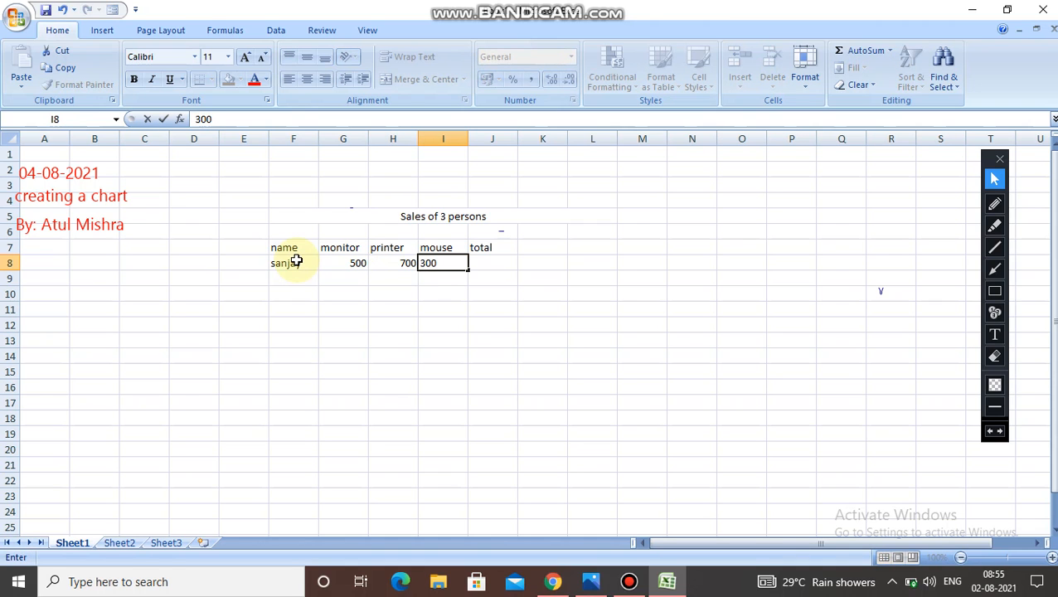
{"action": "key", "text": "Tab"}
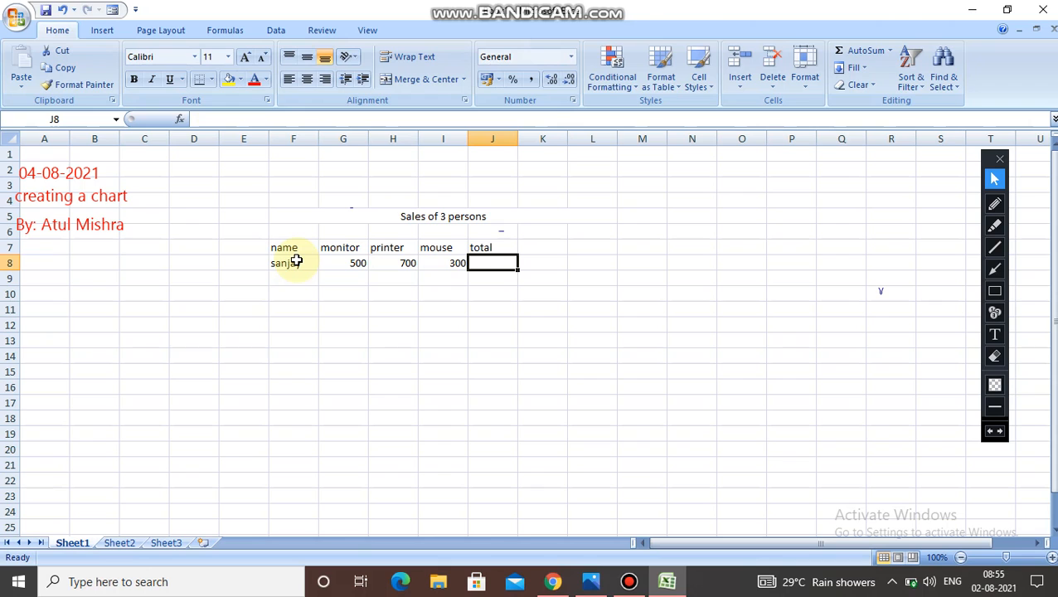
Calculate the first salesperson's total in J8 with a SUM formula over G8:I8
{"action": "type", "text": "="}
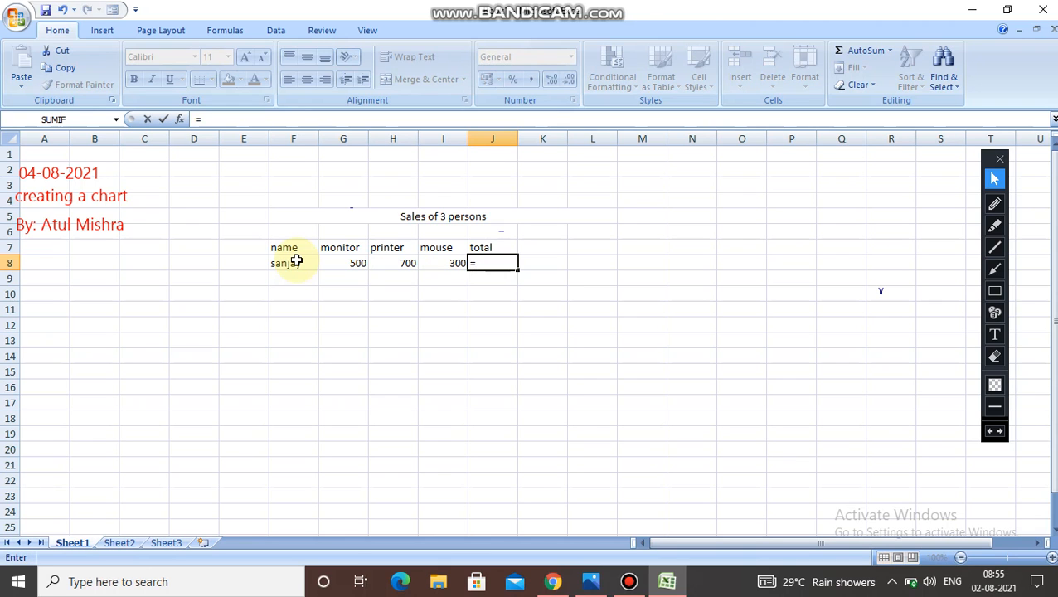
{"action": "type", "text": "sum"}
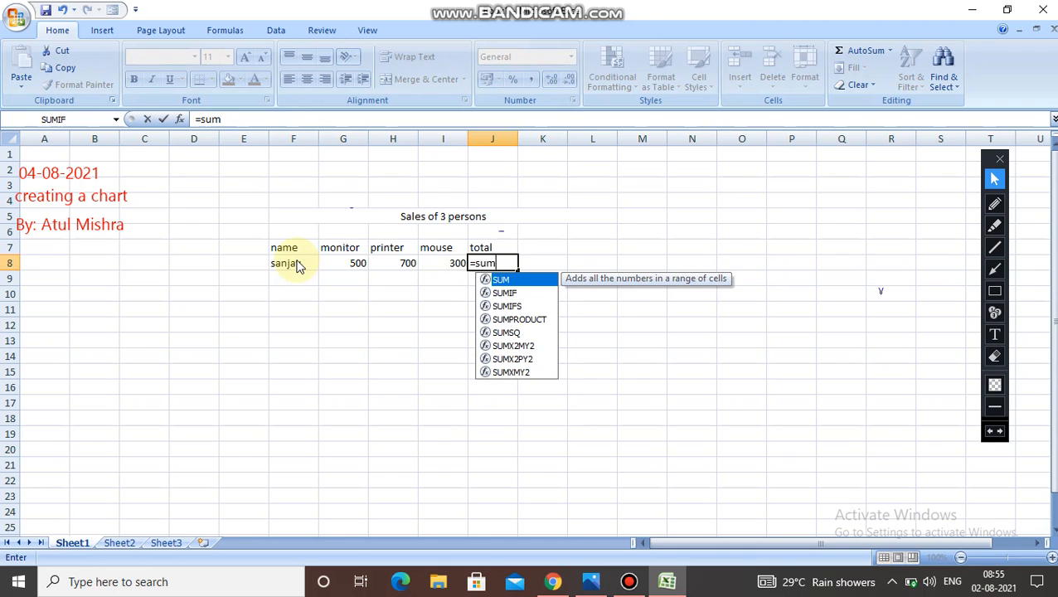
{"action": "type", "text": "()"}
{"action": "key", "text": "Return"}
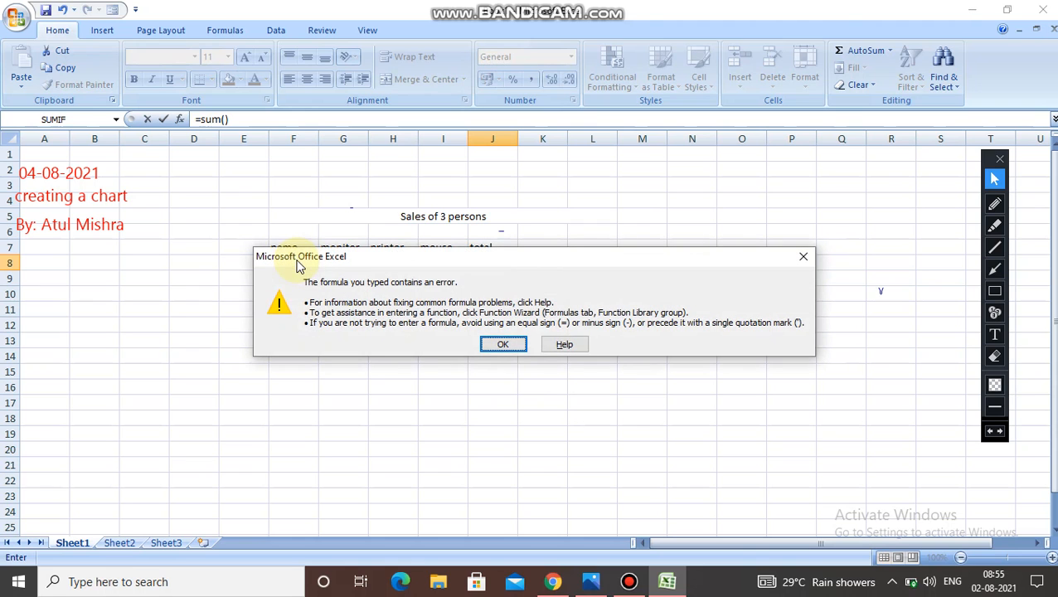
{"action": "left_click", "coordinate": [524, 355]}
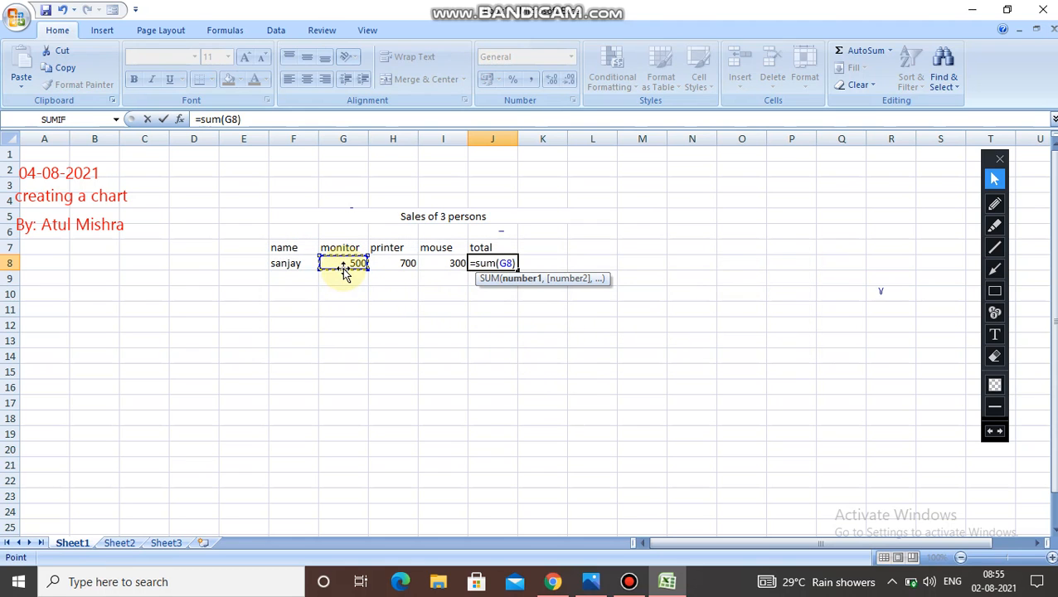
{"action": "key", "text": "F8"}
{"action": "key", "text": "Right"}
{"action": "key", "text": "Right"}
{"action": "key", "text": "Return"}
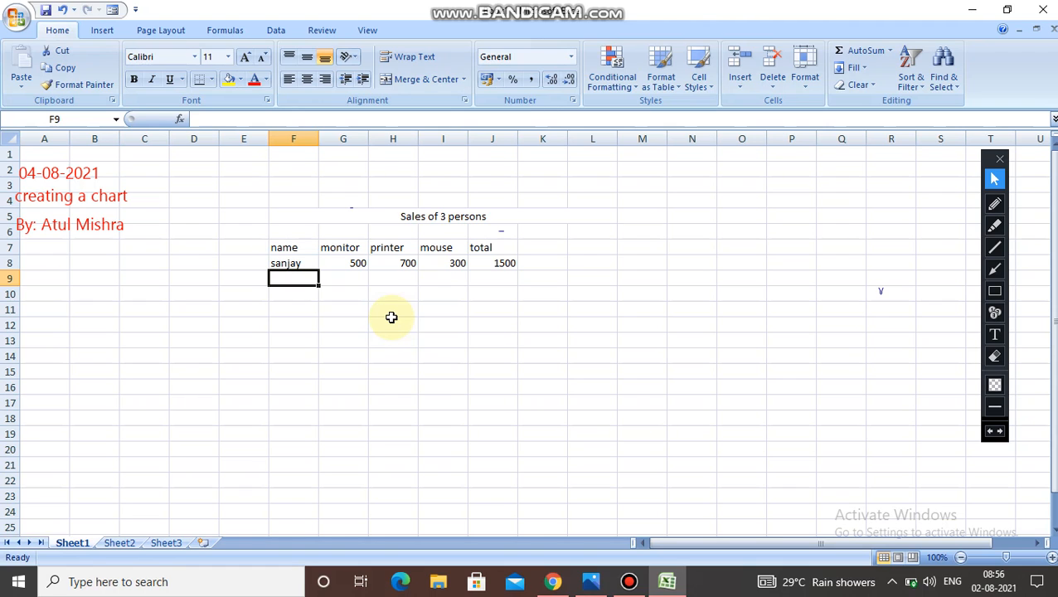
Fill row 9 with the second salesperson's name in F9 and sales of 500, 600 and 400 in G9 to I9
{"action": "type", "text": "rohan"}
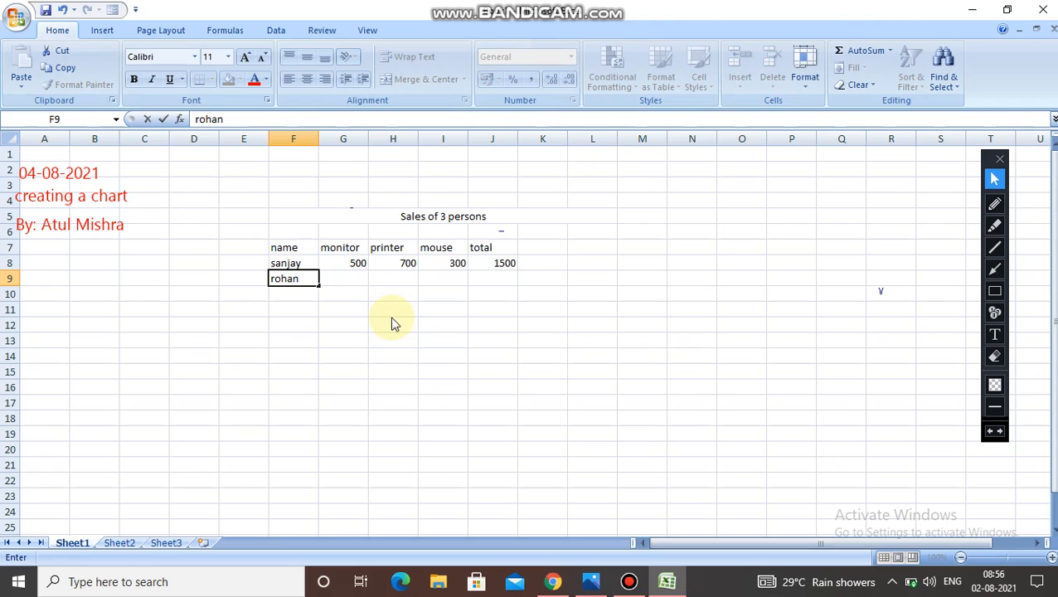
{"action": "key", "text": "Tab"}
{"action": "type", "text": "500"}
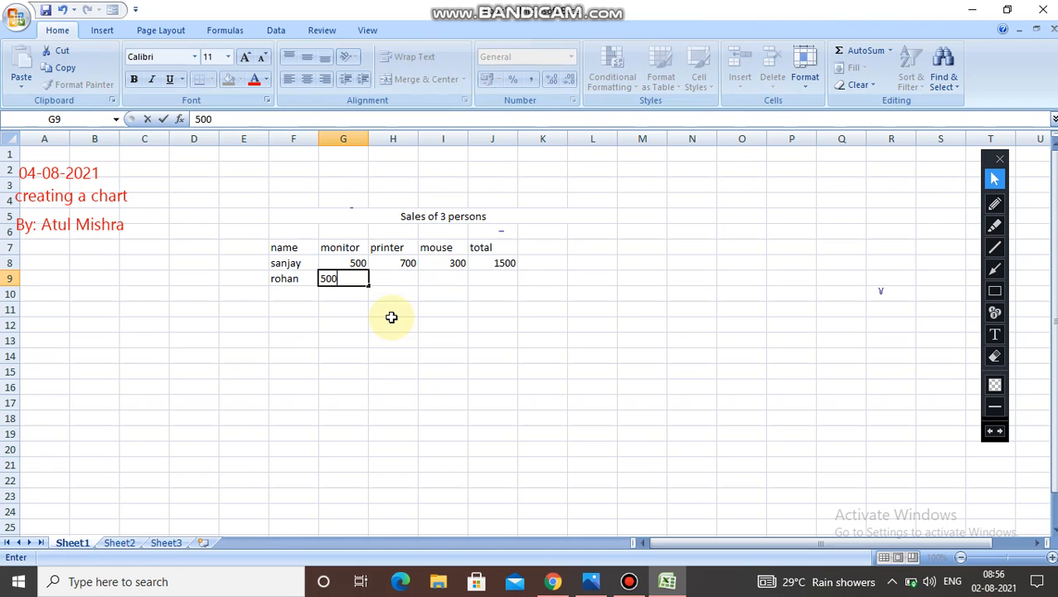
{"action": "key", "text": "Tab"}
{"action": "type", "text": "600"}
{"action": "key", "text": "Tab"}
{"action": "type", "text": "400"}
{"action": "key", "text": "Tab"}
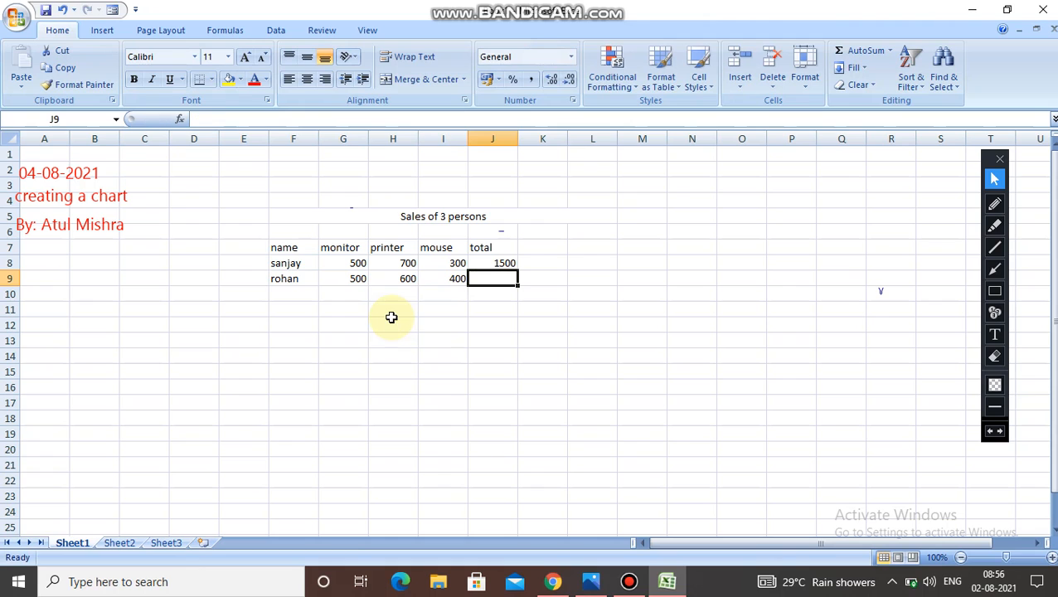
Fill row 10 with the third salesperson's name in F10 and sales of 400, 800 and 300 in G10 to I10
{"action": "left_click", "coordinate": [302, 298]}
{"action": "type", "text": "ravi"}
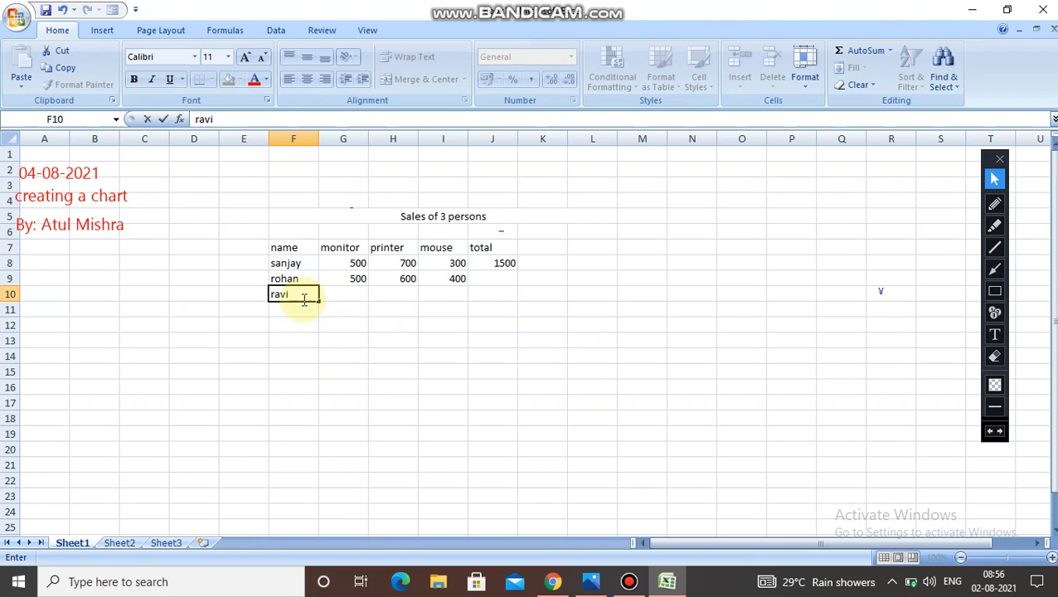
{"action": "key", "text": "Tab"}
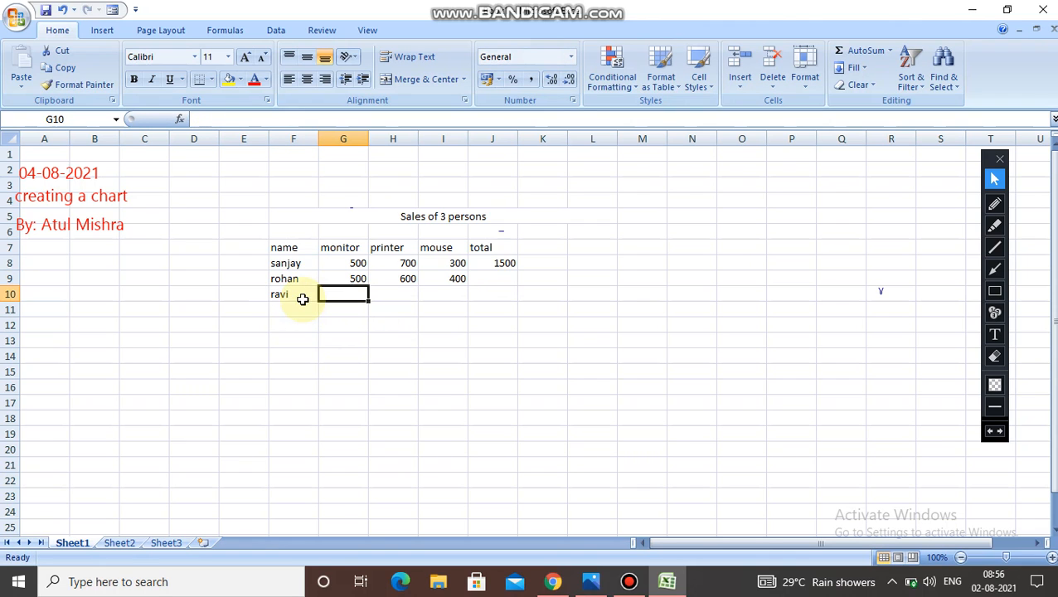
{"action": "type", "text": "400"}
{"action": "key", "text": "Tab"}
{"action": "type", "text": "800"}
{"action": "key", "text": "Tab"}
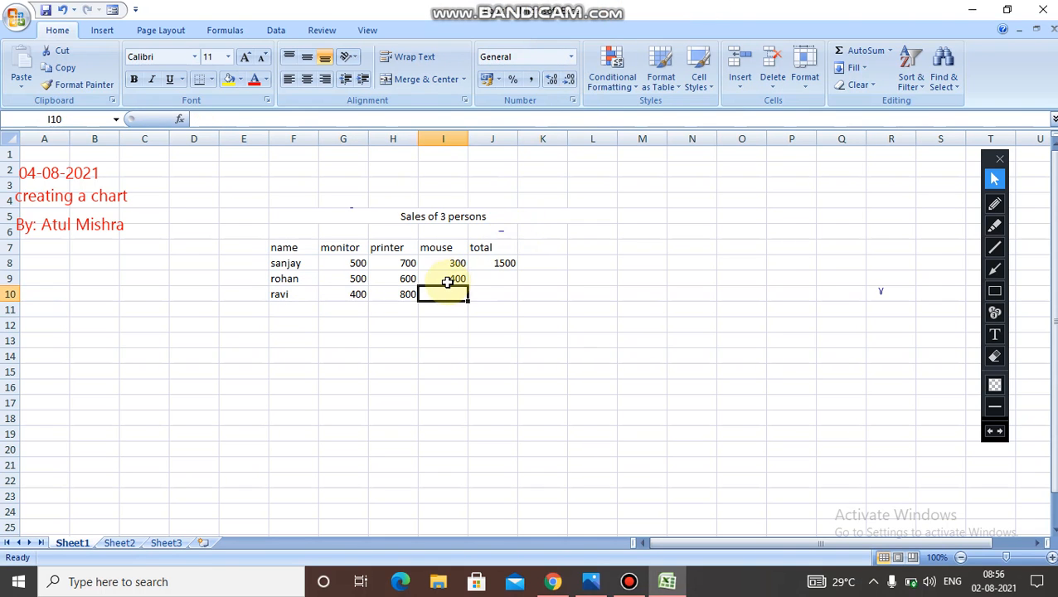
{"action": "type", "text": "300"}
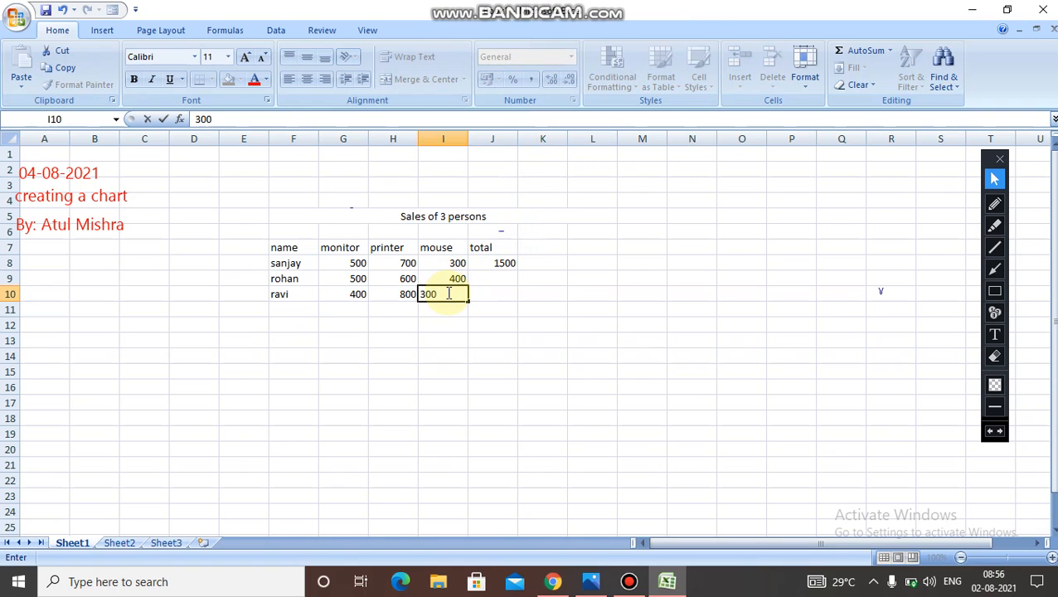
Fill the total formula from J8 down to J10 and change the monitor sales in G9 to 600
{"action": "left_click", "coordinate": [503, 263]}
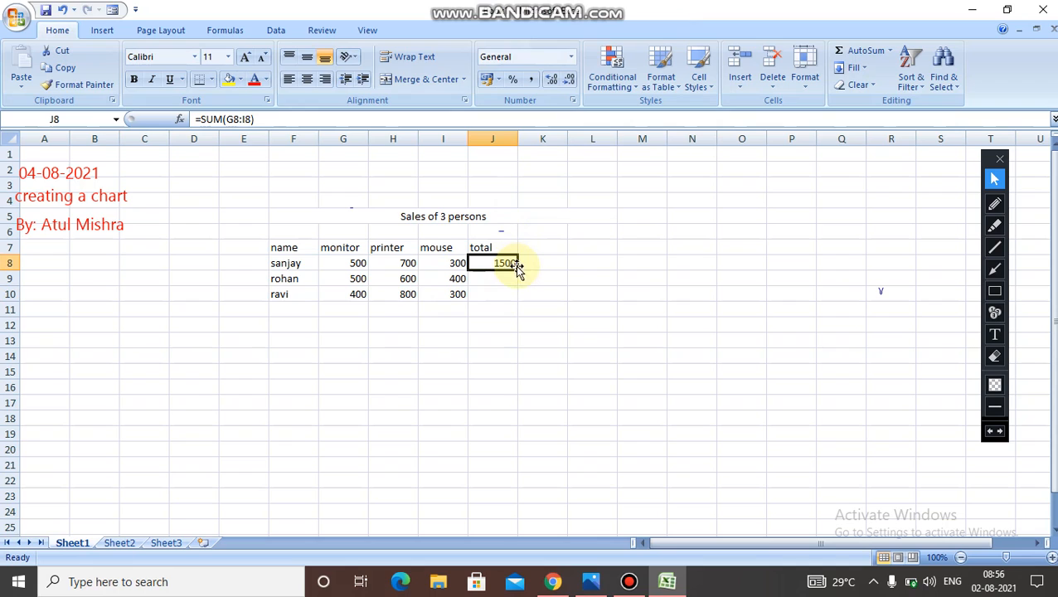
{"action": "left_click_drag", "start_coordinate": [520, 268], "coordinate": [518, 301]}
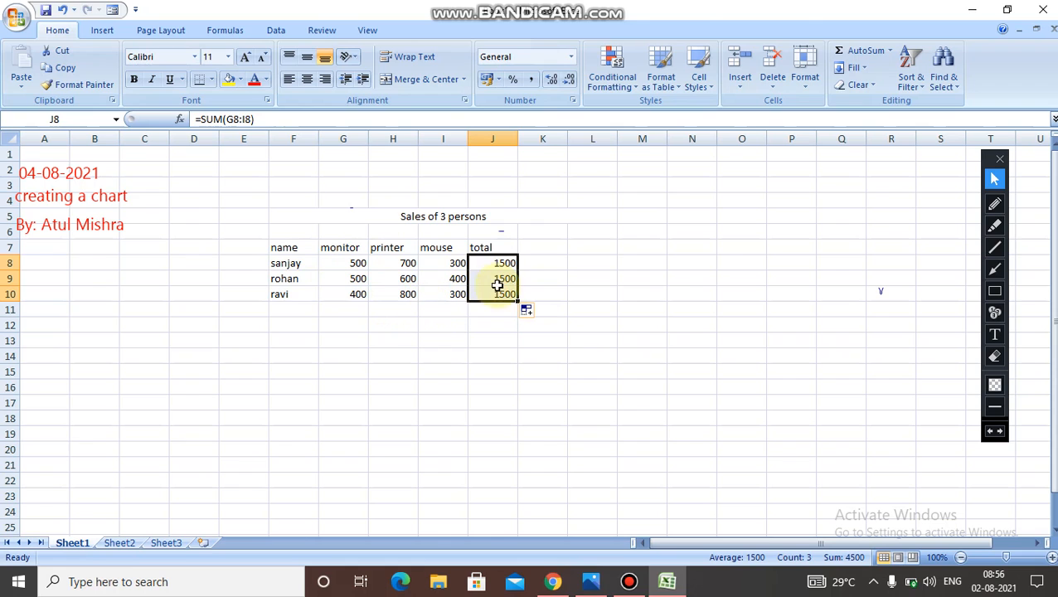
{"action": "double_click", "coordinate": [358, 278]}
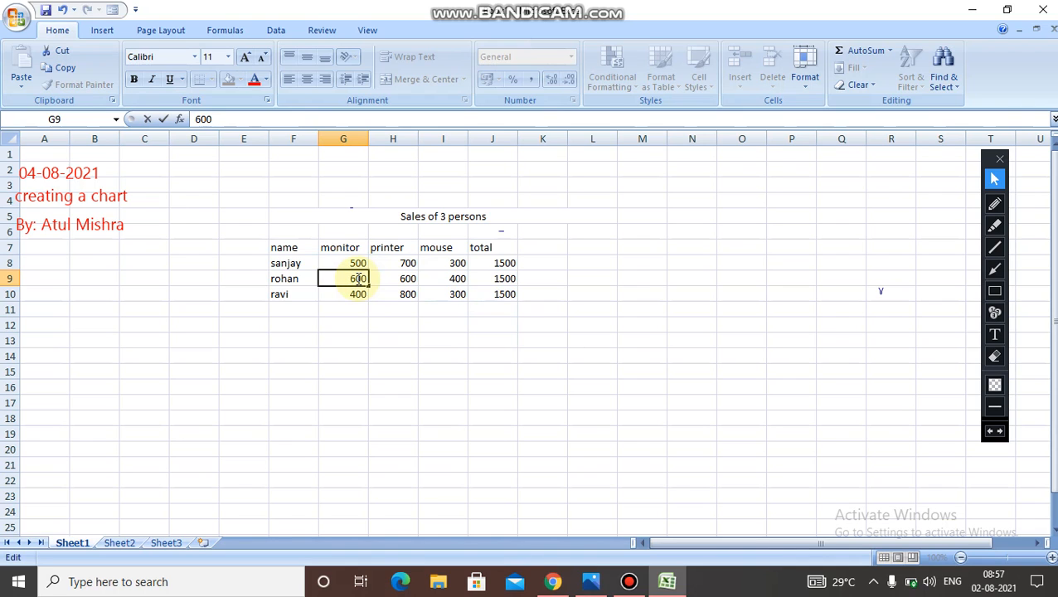
{"action": "left_click", "coordinate": [356, 294]}
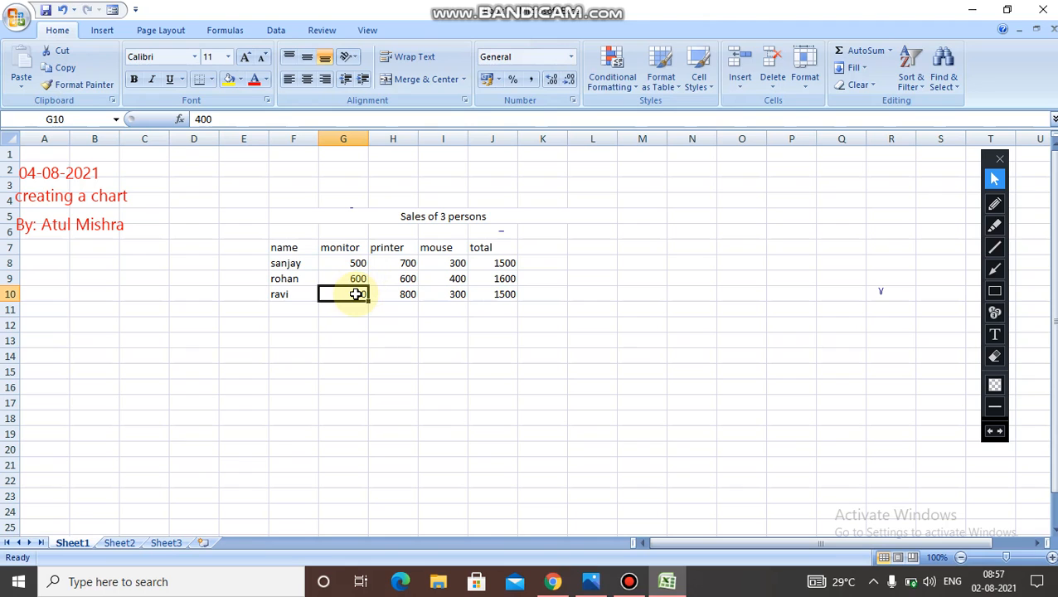
Set the third salesperson's monitor sales in G10 to 700
{"action": "double_click", "coordinate": [357, 295]}
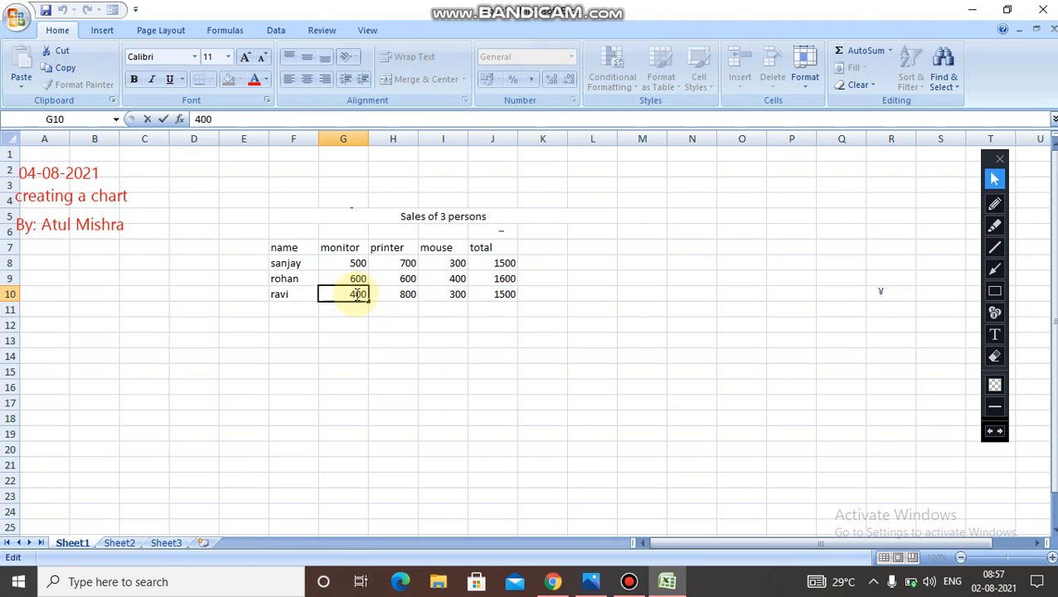
{"action": "key", "text": "BackSpace"}
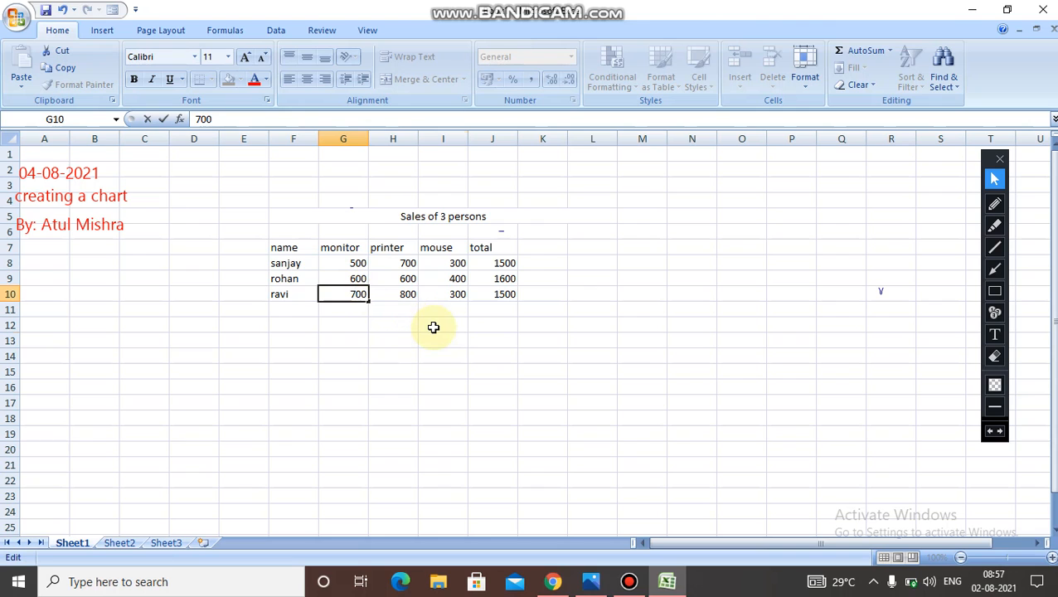
{"action": "left_click", "coordinate": [433, 326]}
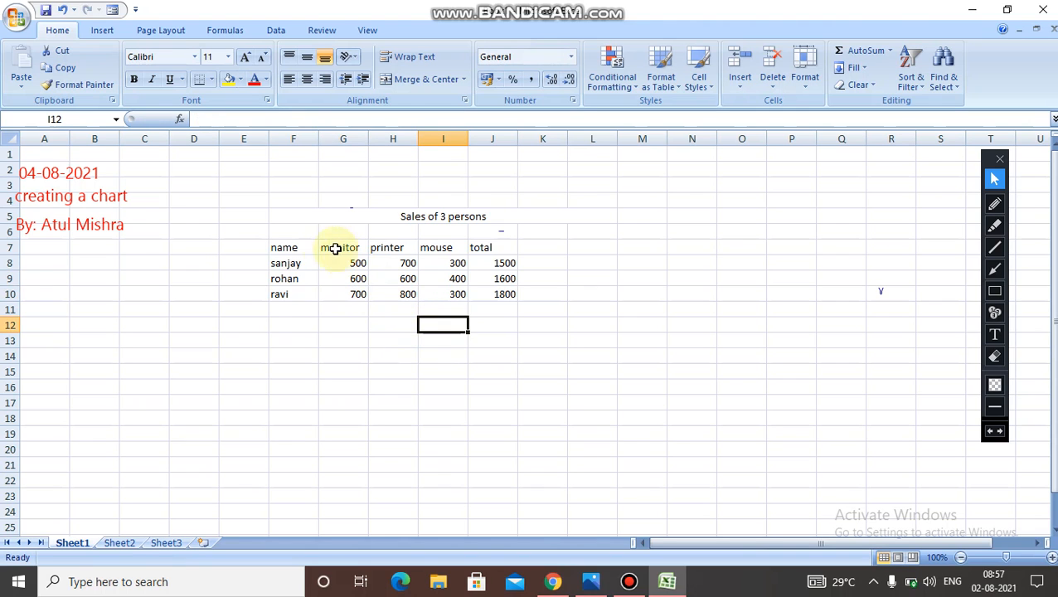
Apply All Borders to the sales table in F7:J10
{"action": "left_click_drag", "start_coordinate": [275, 247], "coordinate": [505, 293]}
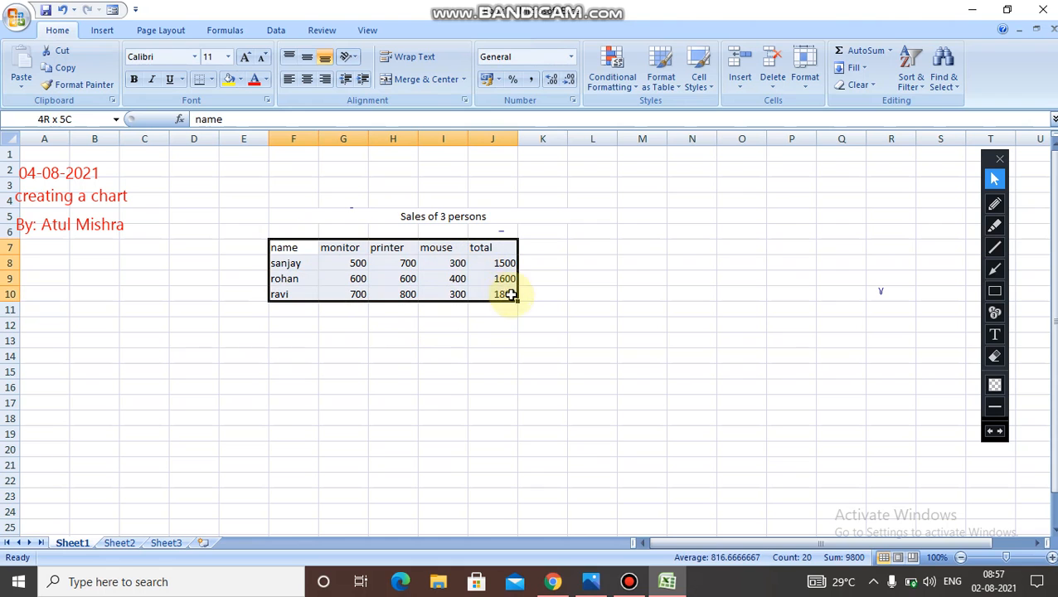
{"action": "left_click", "coordinate": [211, 80]}
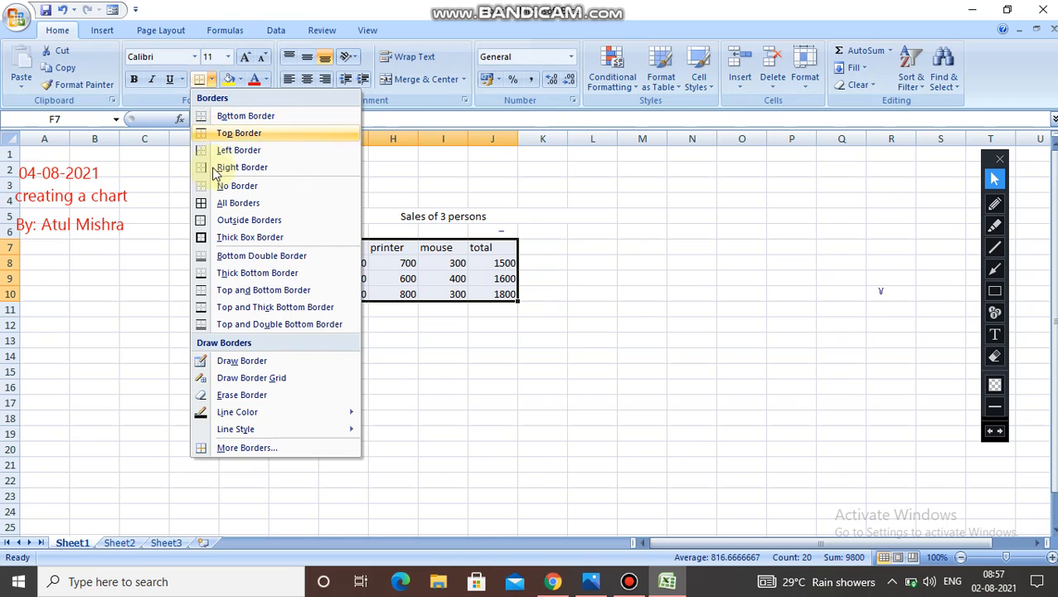
{"action": "left_click", "coordinate": [223, 204]}
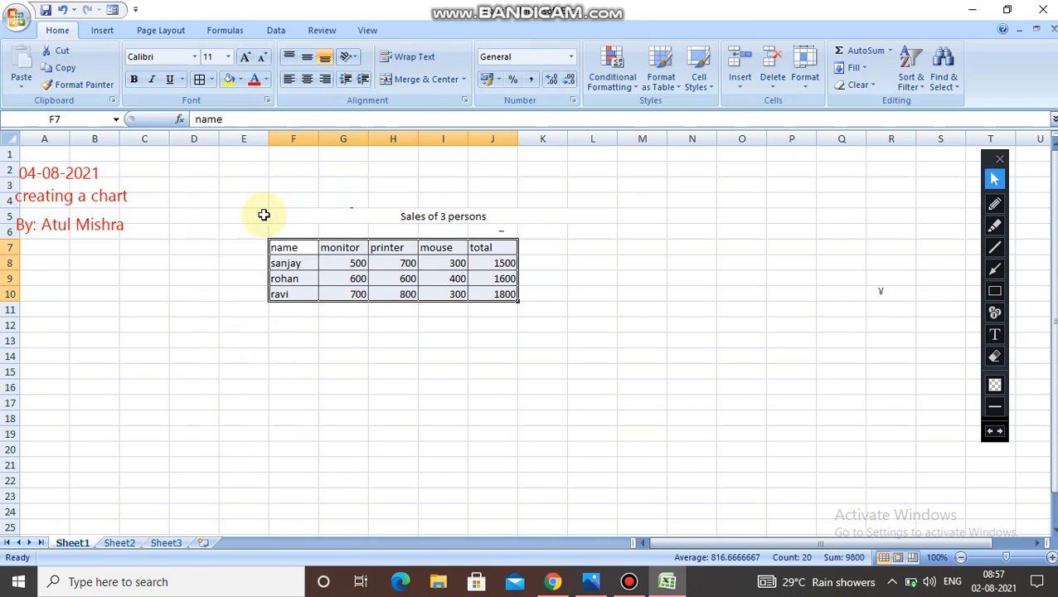
{"action": "left_click", "coordinate": [338, 414]}
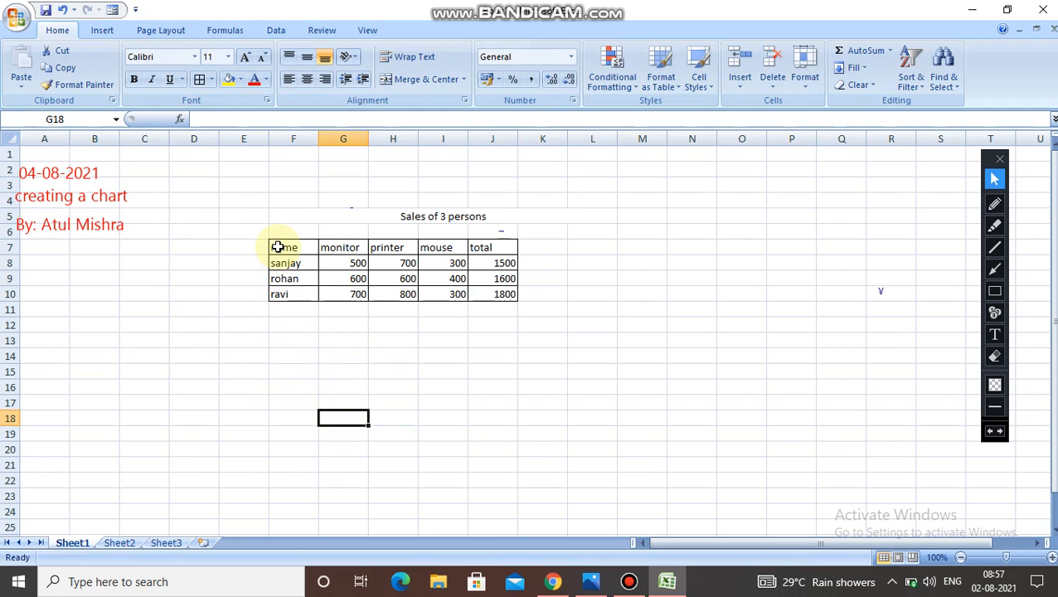
Select F7:I10, leaving out the total column, and open the Insert Chart dialog with all chart types, placed clear of the selected data
{"action": "left_click_drag", "start_coordinate": [278, 247], "coordinate": [446, 287]}
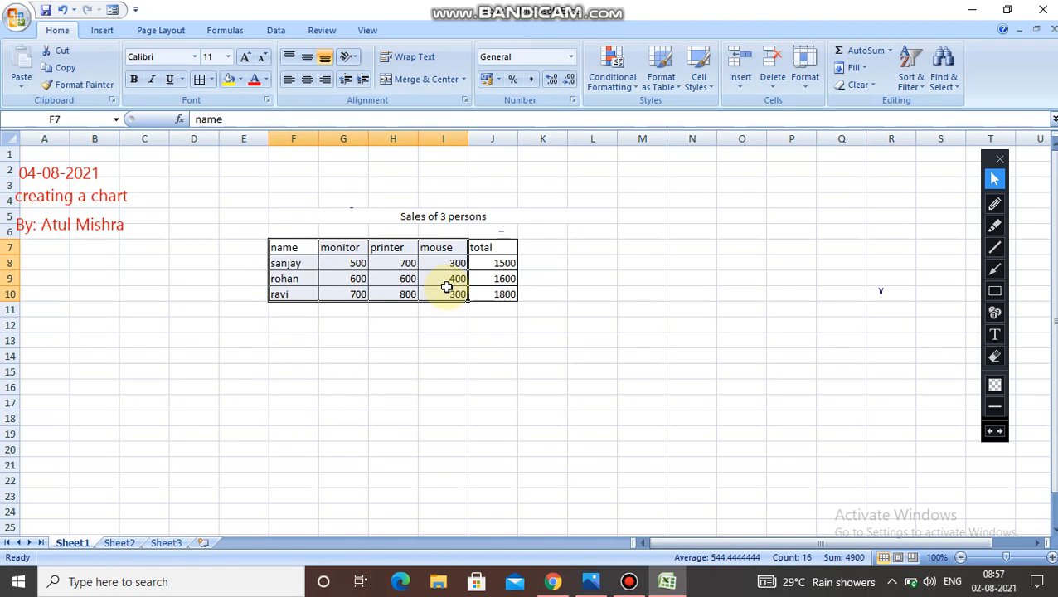
{"action": "left_click", "coordinate": [101, 31]}
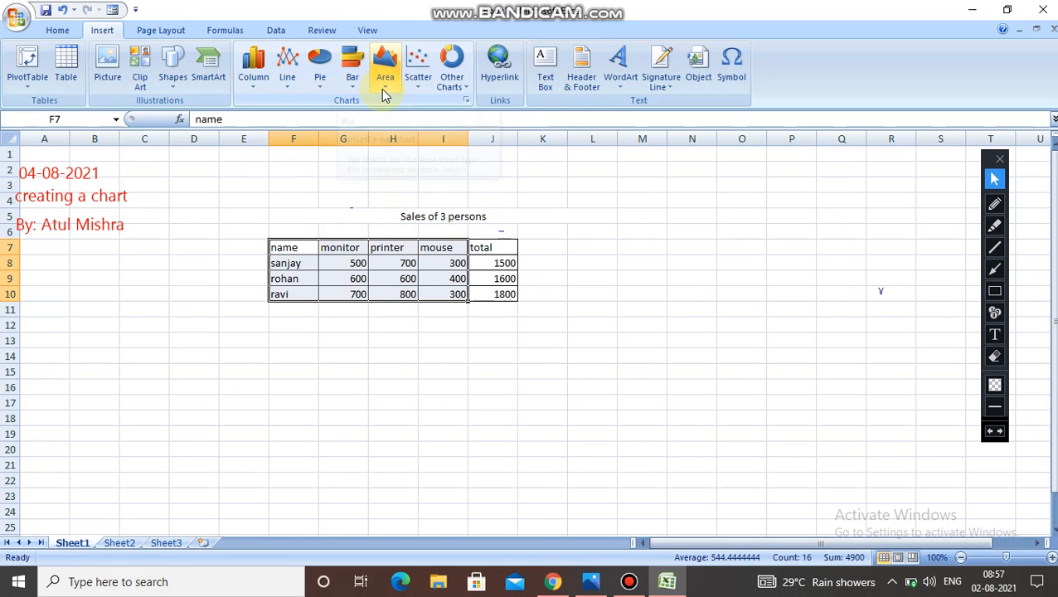
{"action": "left_click", "coordinate": [465, 86]}
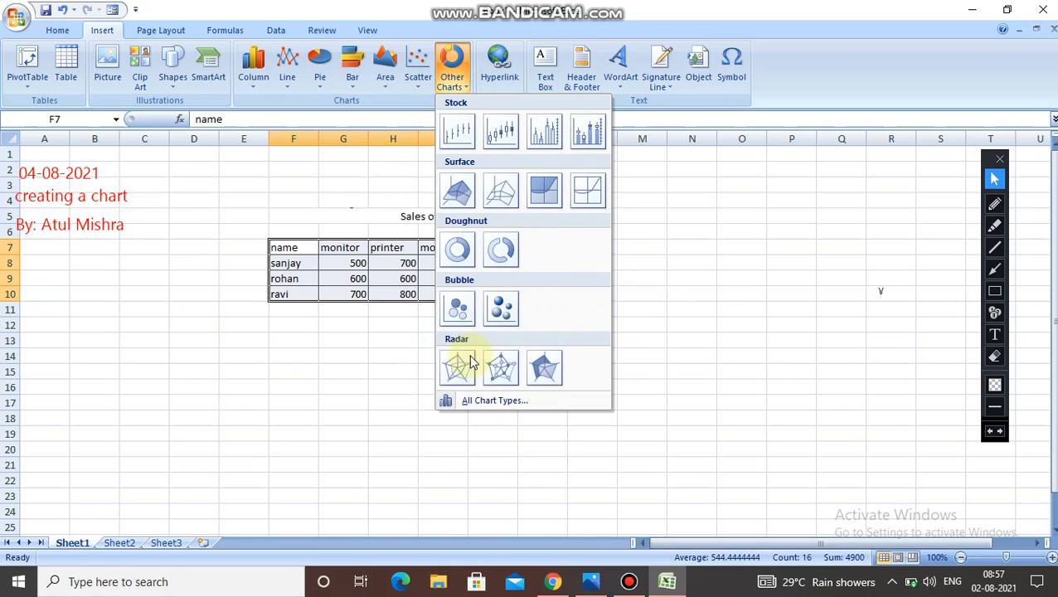
{"action": "left_click", "coordinate": [503, 401]}
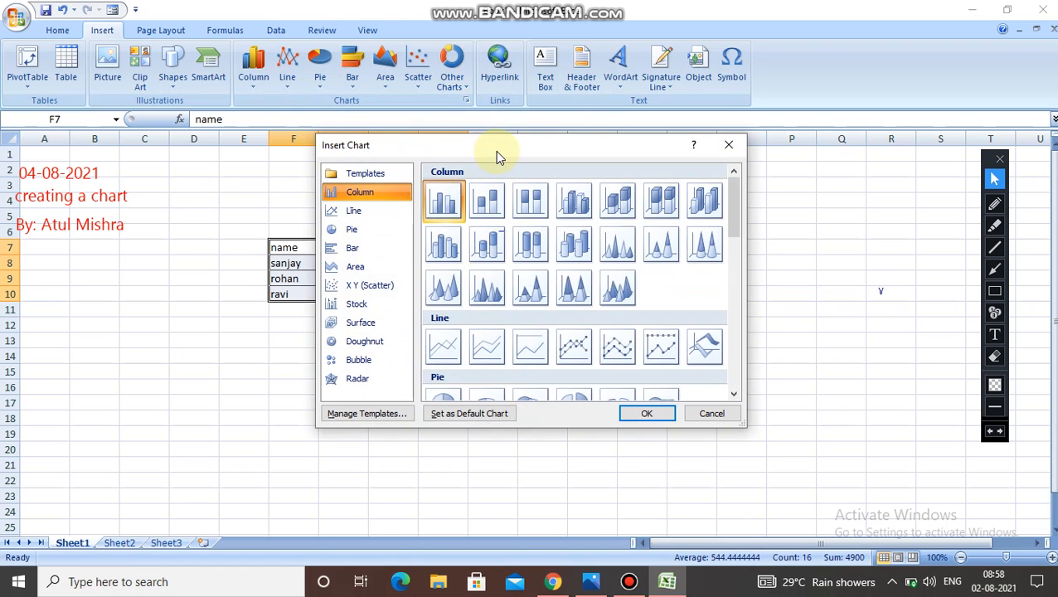
{"action": "left_click_drag", "start_coordinate": [497, 155], "coordinate": [665, 139]}
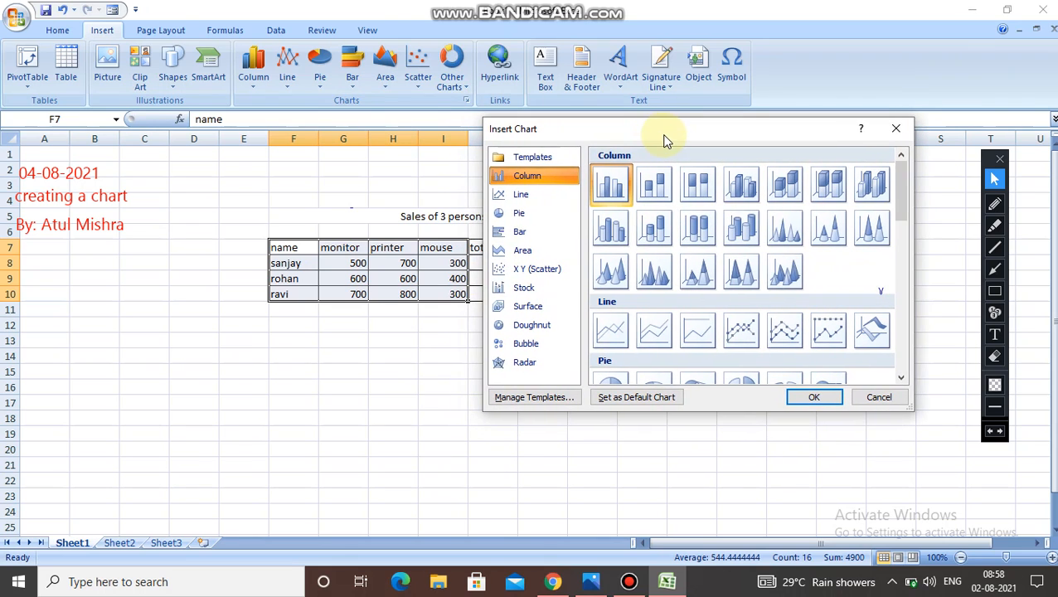
Look through the available chart types, including Line, Bar, Area, Column, Scatter, Surface, Doughnut, Bubble and Radar
{"action": "left_click", "coordinate": [531, 192]}
{"action": "left_click", "coordinate": [529, 209]}
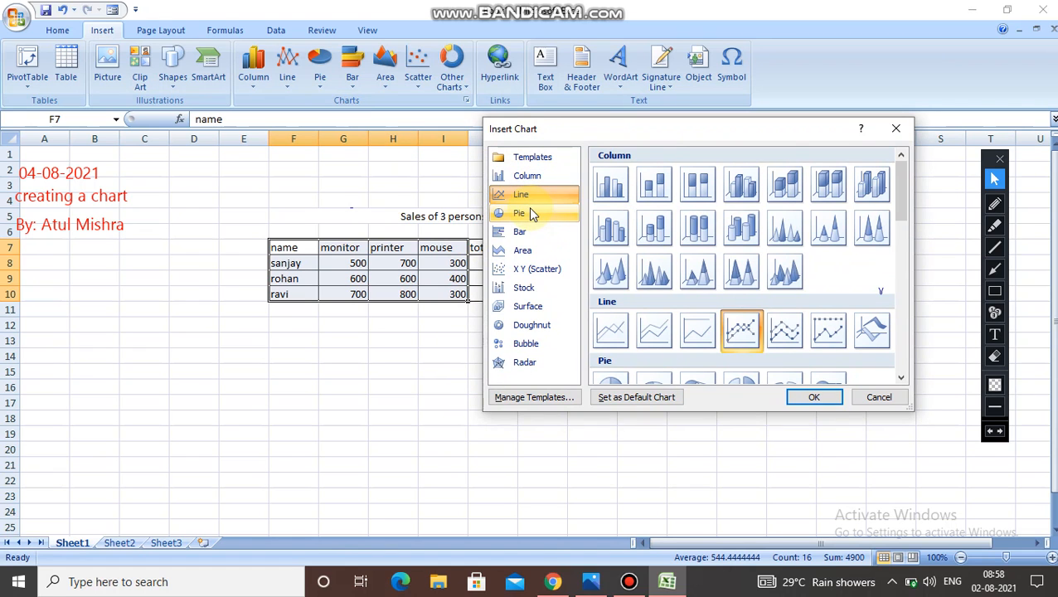
{"action": "left_click", "coordinate": [526, 232]}
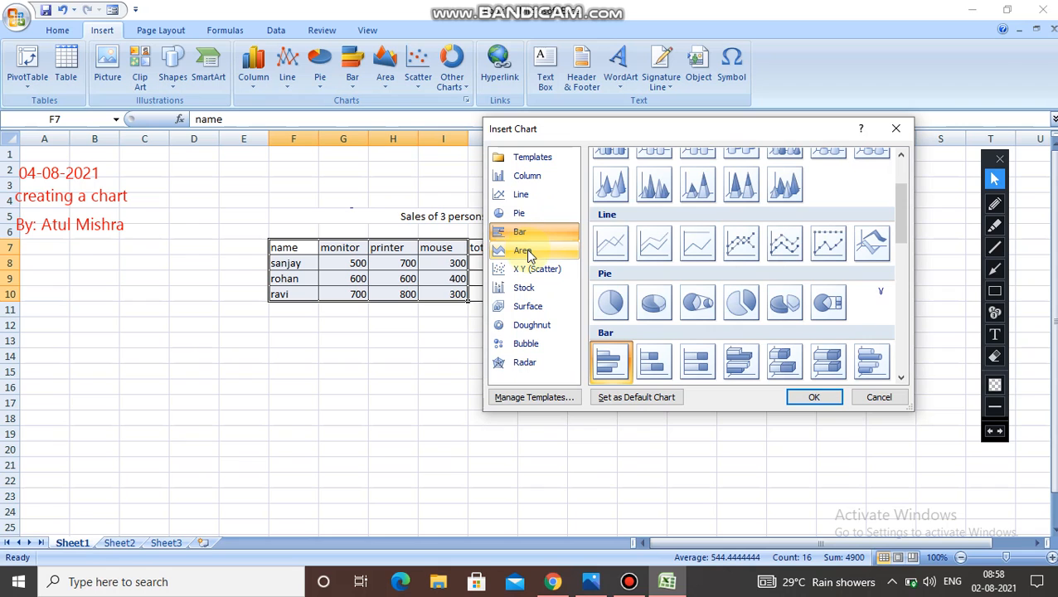
{"action": "left_click", "coordinate": [527, 251]}
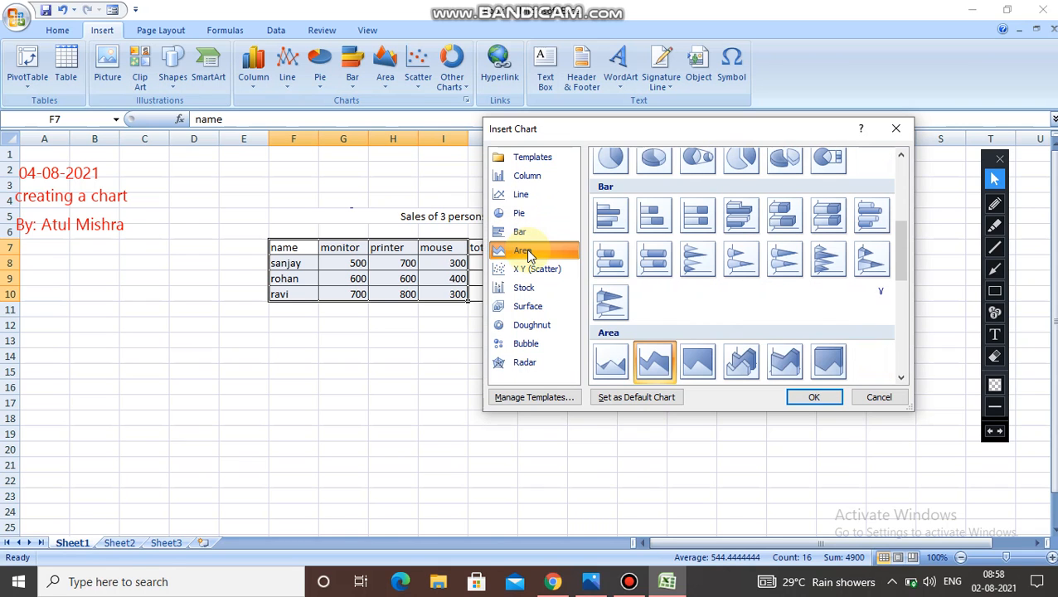
{"action": "left_click", "coordinate": [549, 179]}
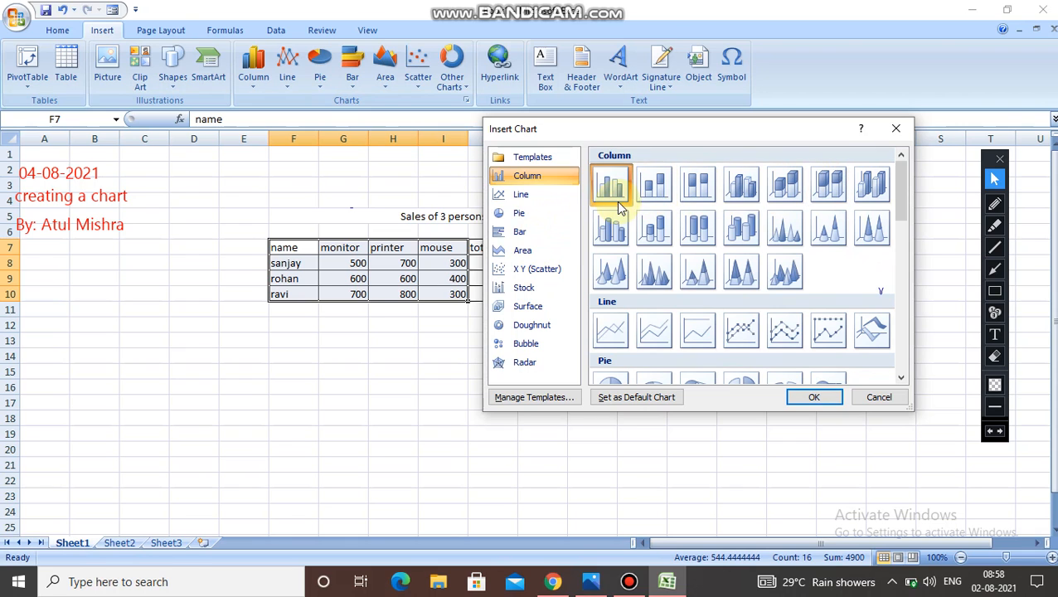
{"action": "left_click", "coordinate": [531, 237]}
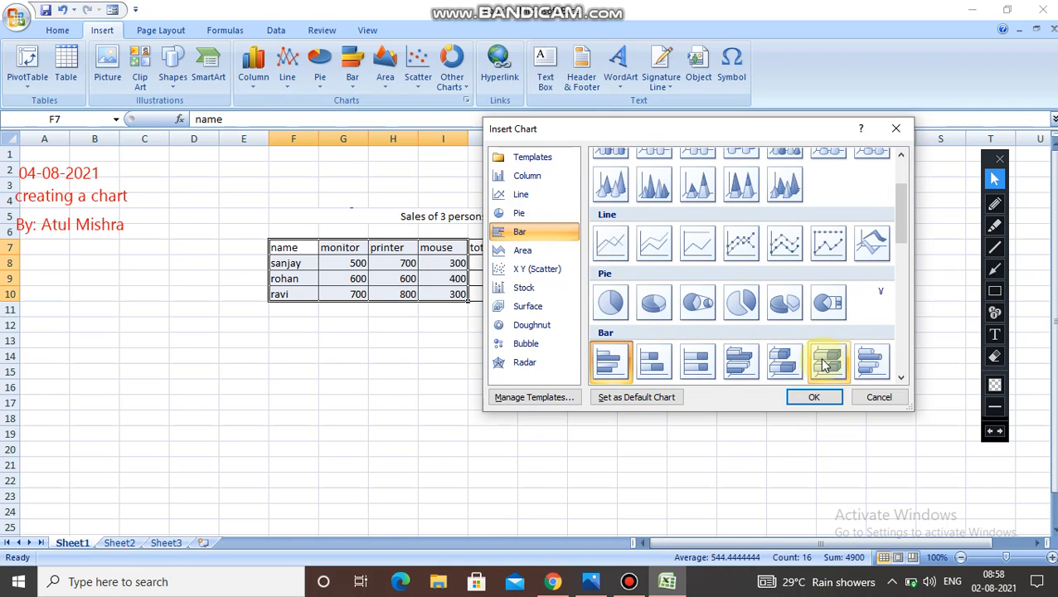
{"action": "left_click", "coordinate": [550, 249]}
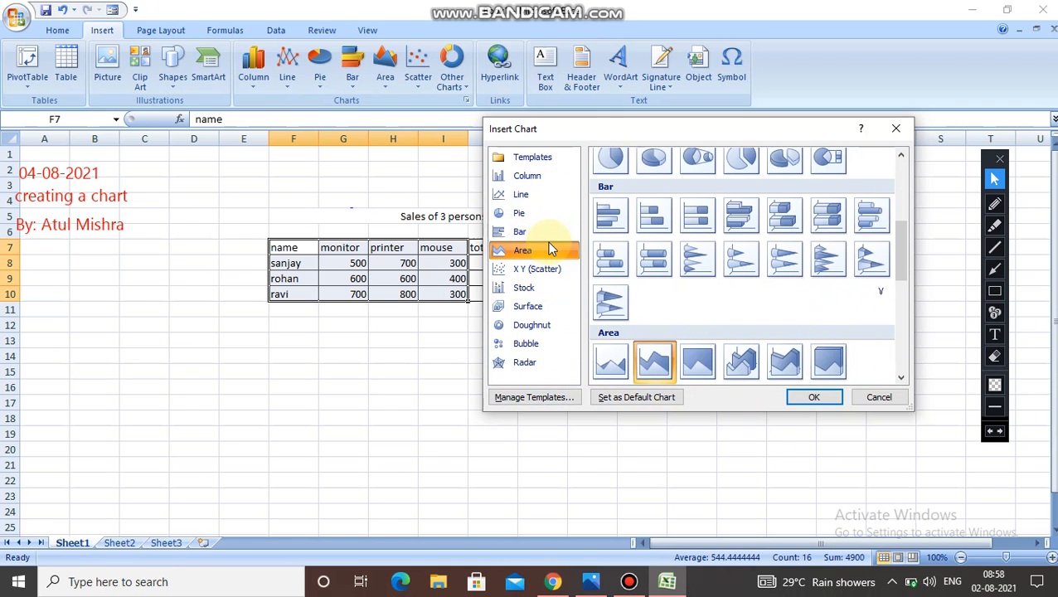
{"action": "left_click", "coordinate": [542, 267]}
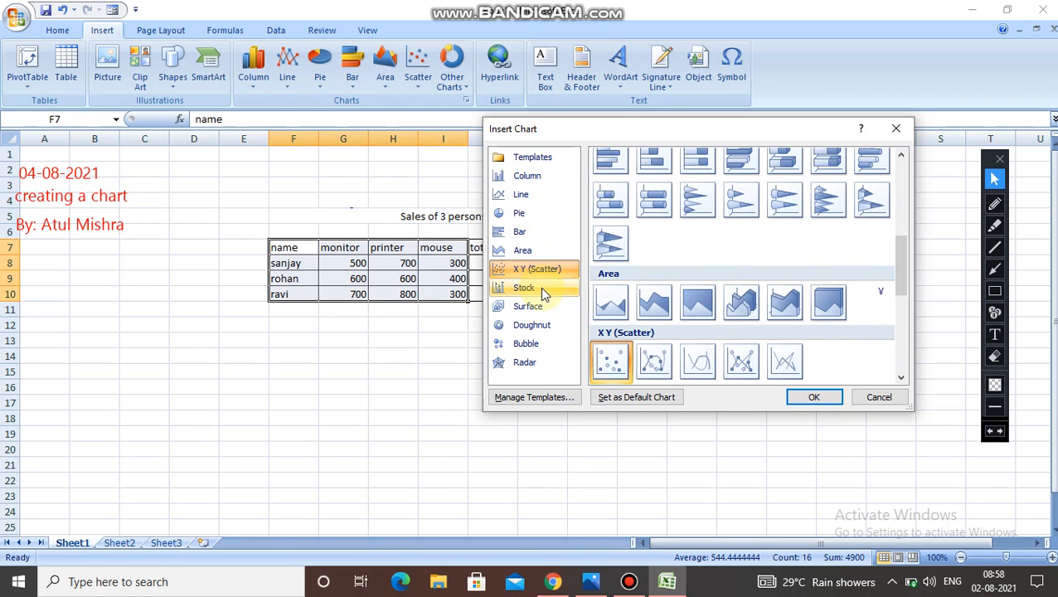
{"action": "left_click", "coordinate": [540, 287]}
{"action": "left_click", "coordinate": [541, 306]}
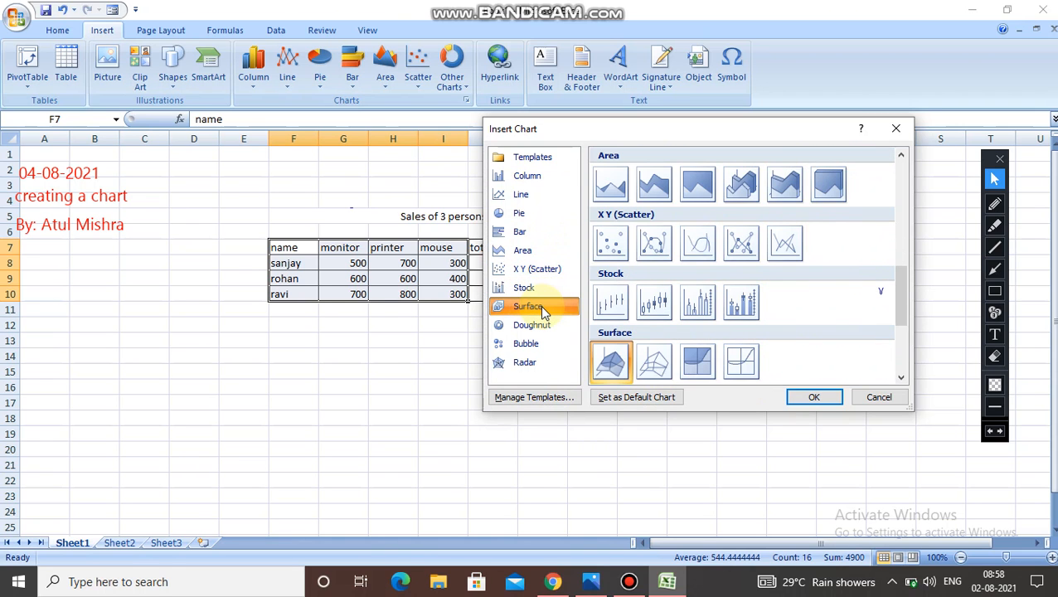
{"action": "left_click", "coordinate": [545, 325]}
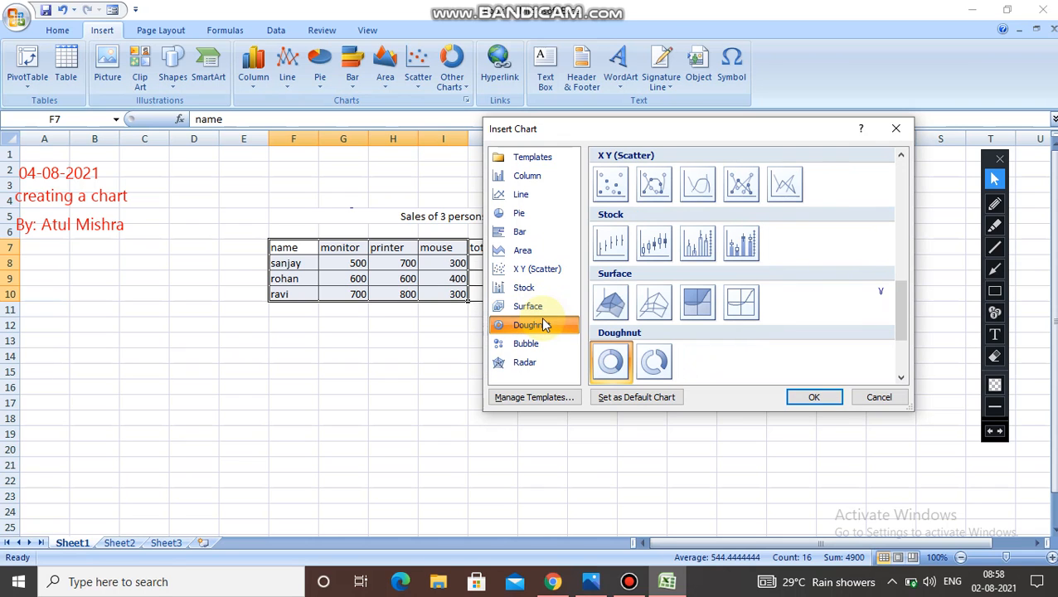
{"action": "left_click", "coordinate": [543, 345]}
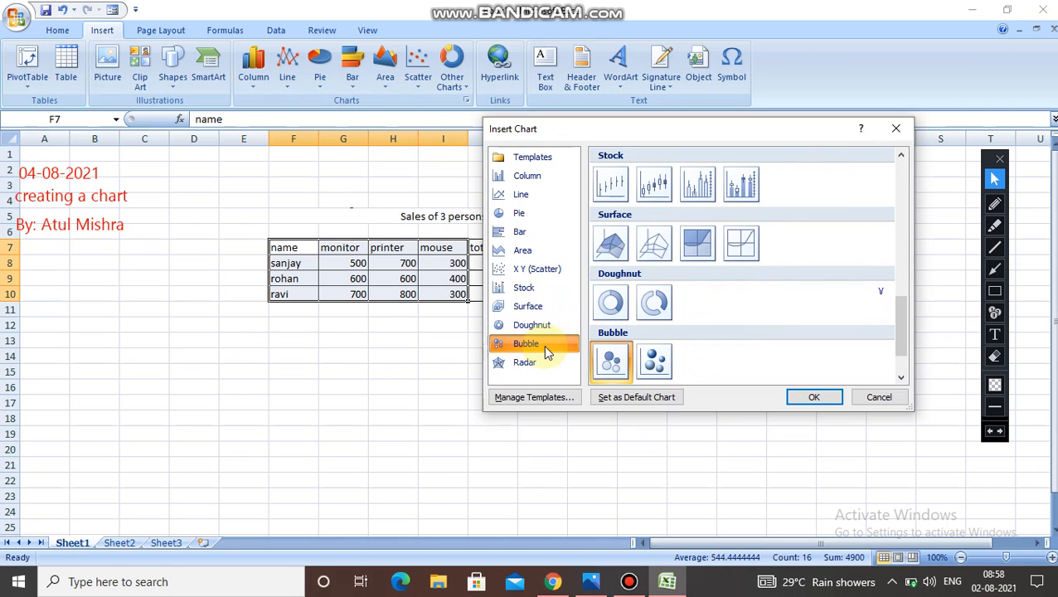
{"action": "left_click", "coordinate": [544, 367]}
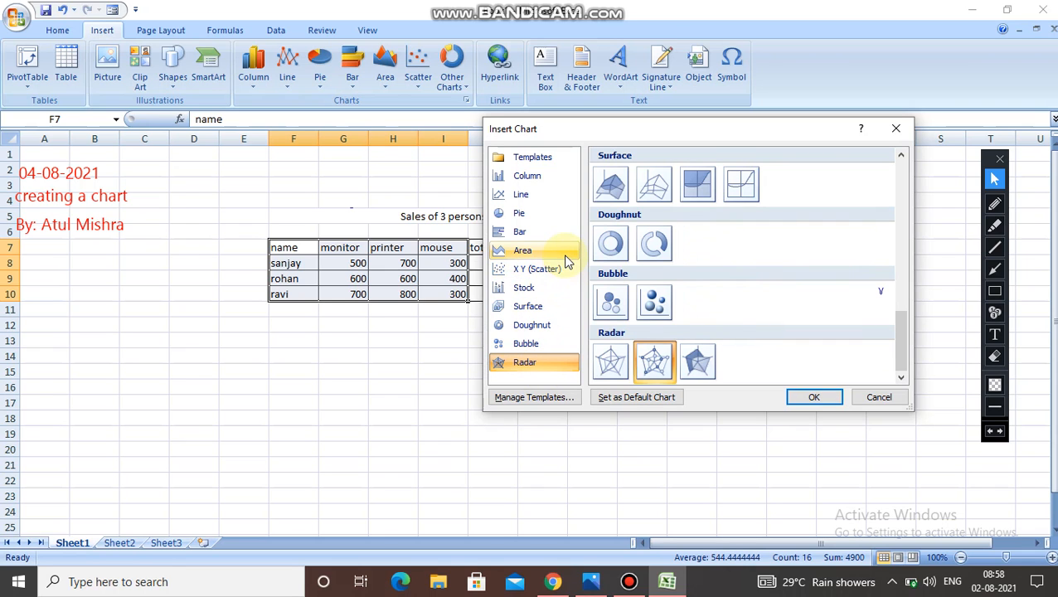
Insert a basic pie chart of the selected sales data and move it clear of the monitor, printer and mouse columns
{"action": "left_click", "coordinate": [564, 213]}
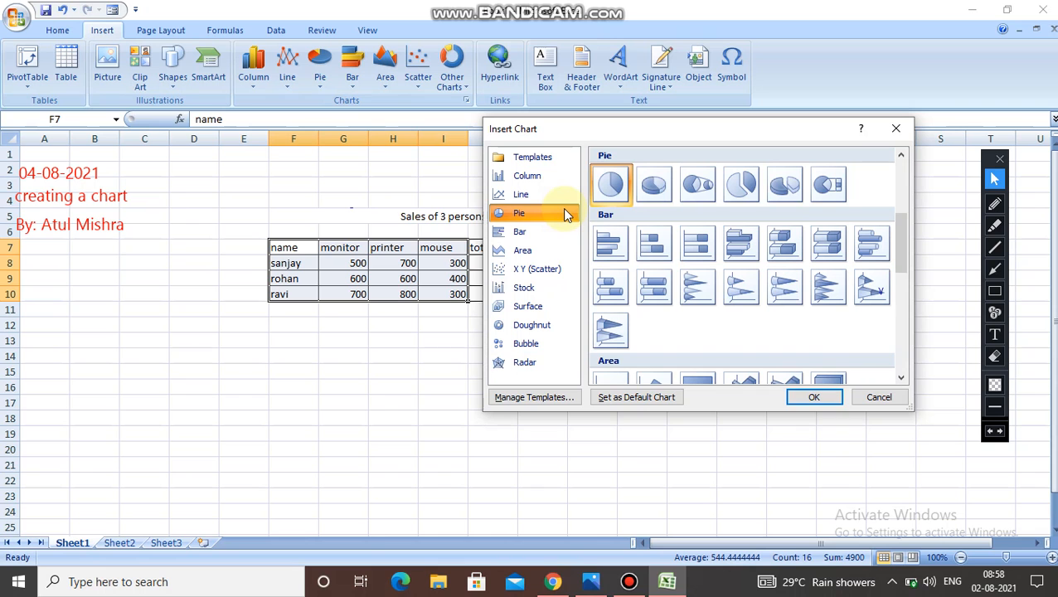
{"action": "left_click", "coordinate": [796, 396]}
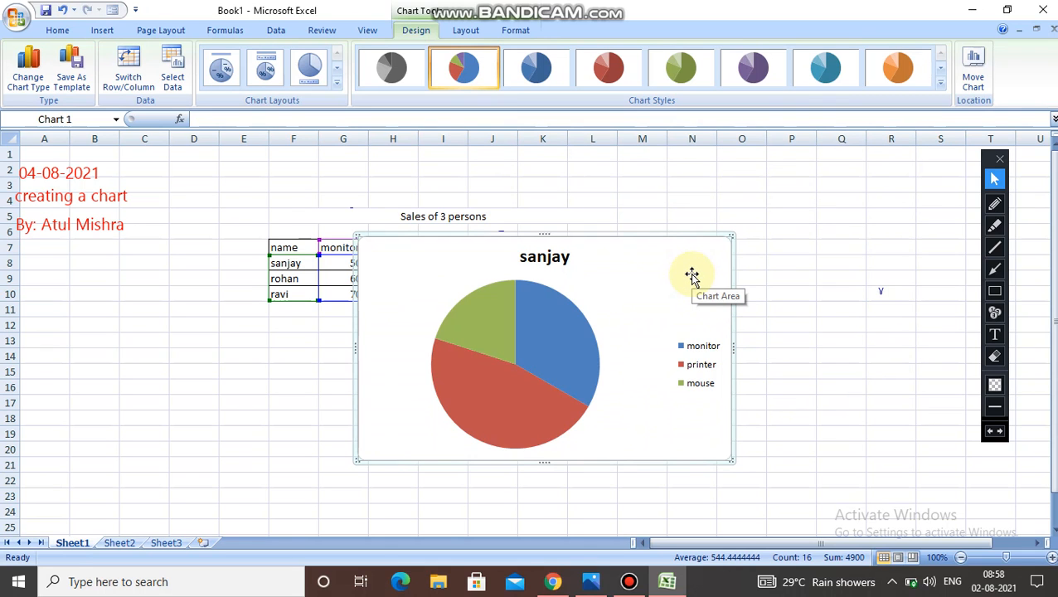
{"action": "left_click_drag", "start_coordinate": [694, 273], "coordinate": [823, 215]}
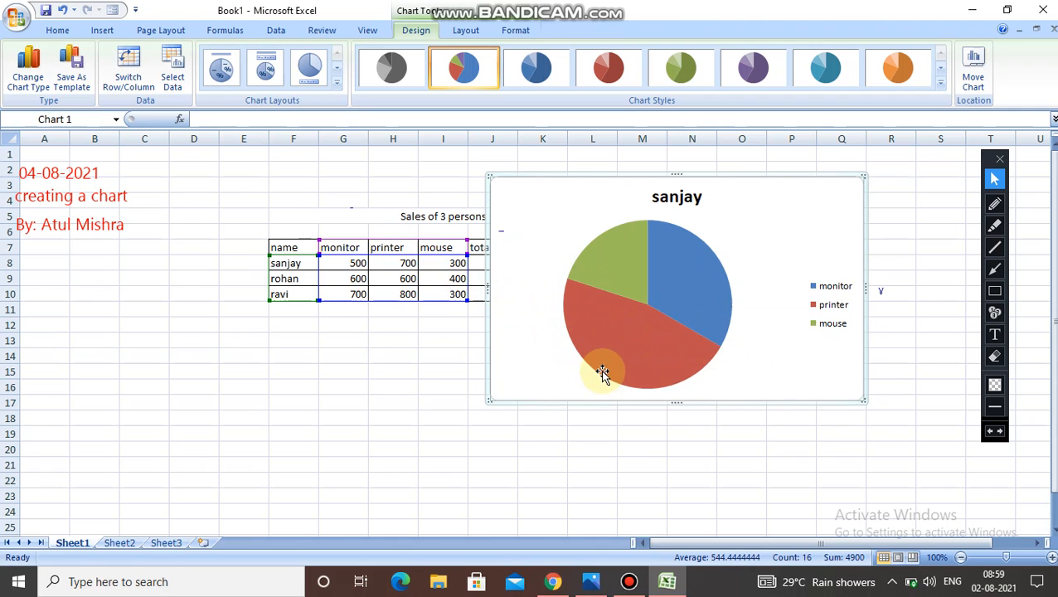
Change the first salesperson's mouse sales in I8 to 900 to test the chart's link to the data
{"action": "left_click", "coordinate": [408, 263]}
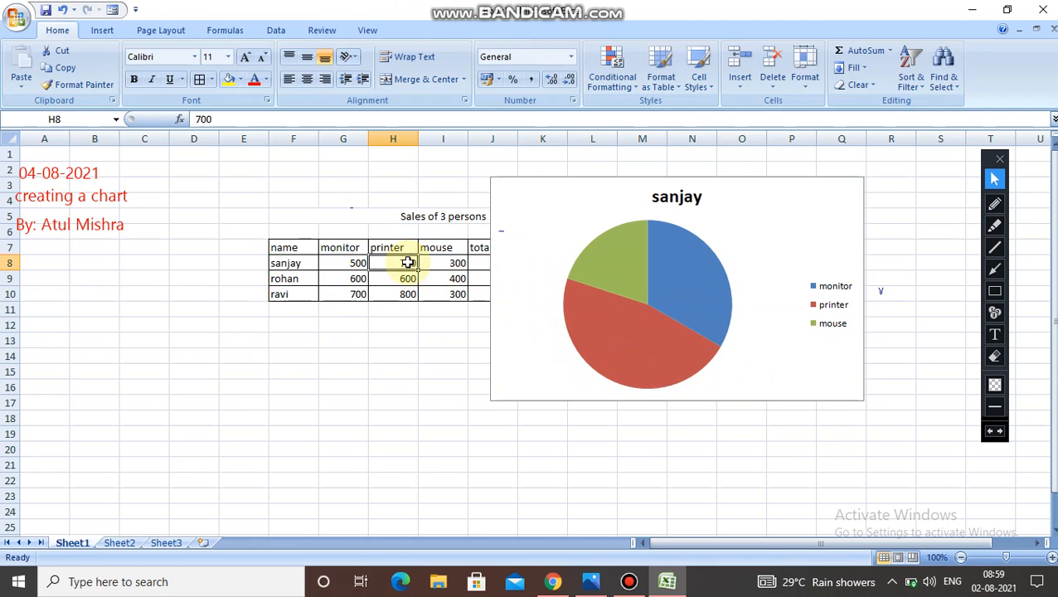
{"action": "double_click", "coordinate": [454, 263]}
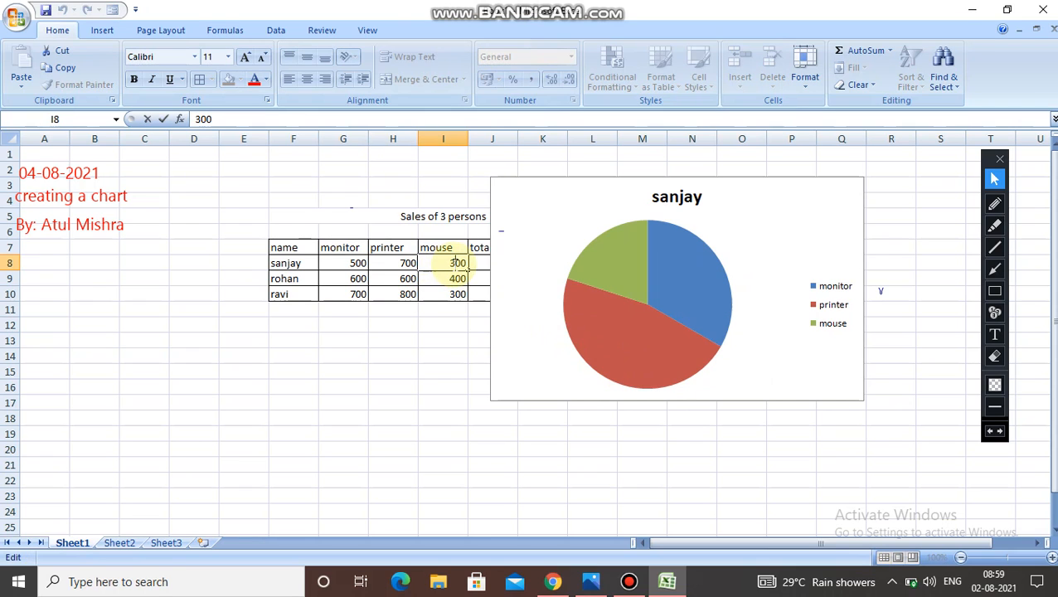
{"action": "key", "text": "BackSpace"}
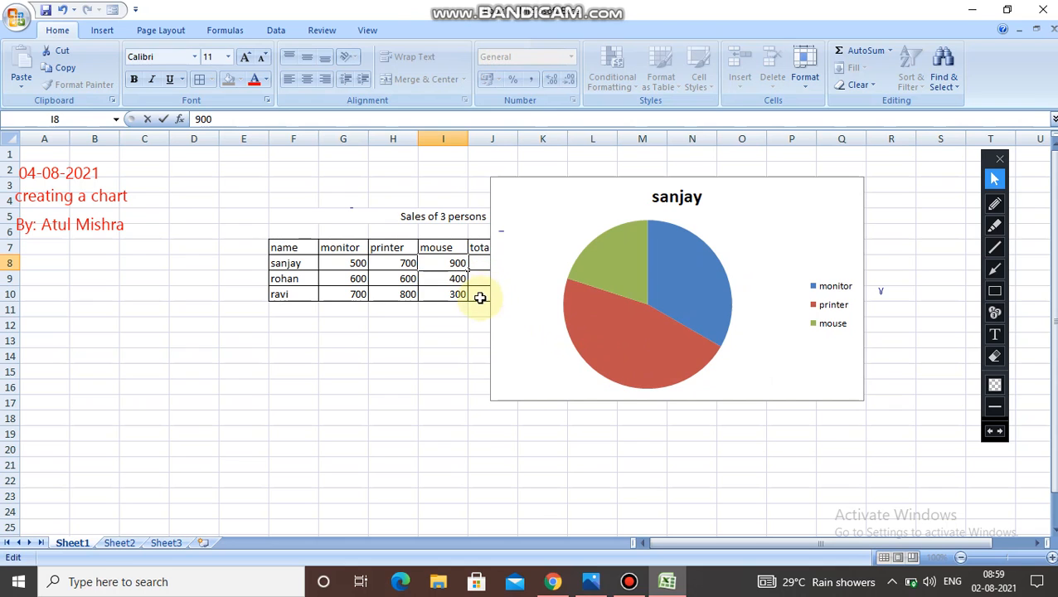
{"action": "left_click", "coordinate": [473, 308]}
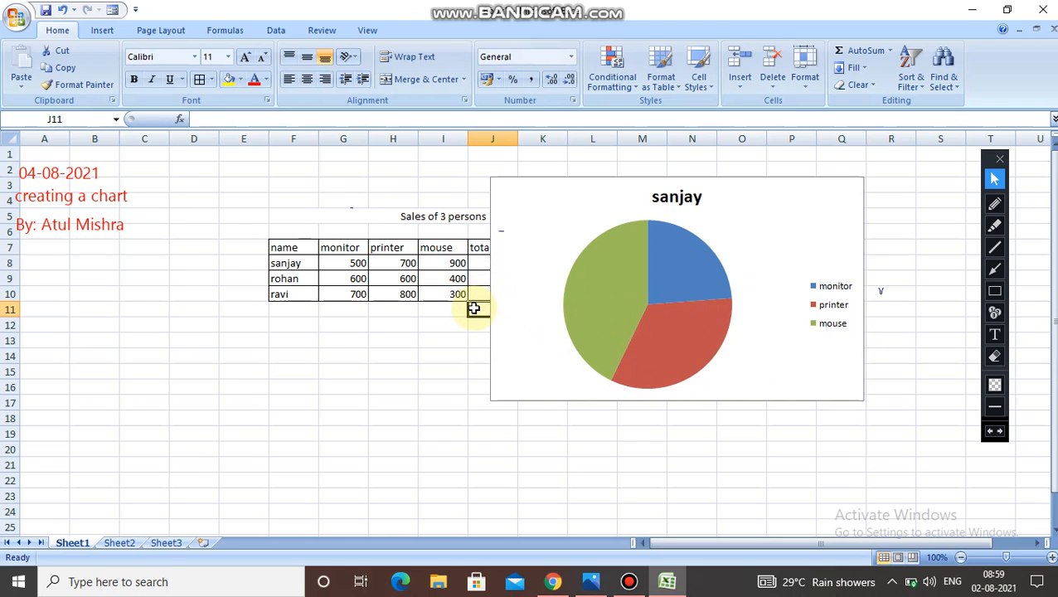
Set the first salesperson's mouse sales in I8 back to 300
{"action": "left_click_drag", "start_coordinate": [473, 309], "coordinate": [456, 265]}
{"action": "double_click", "coordinate": [457, 264]}
{"action": "key", "text": "BackSpace"}
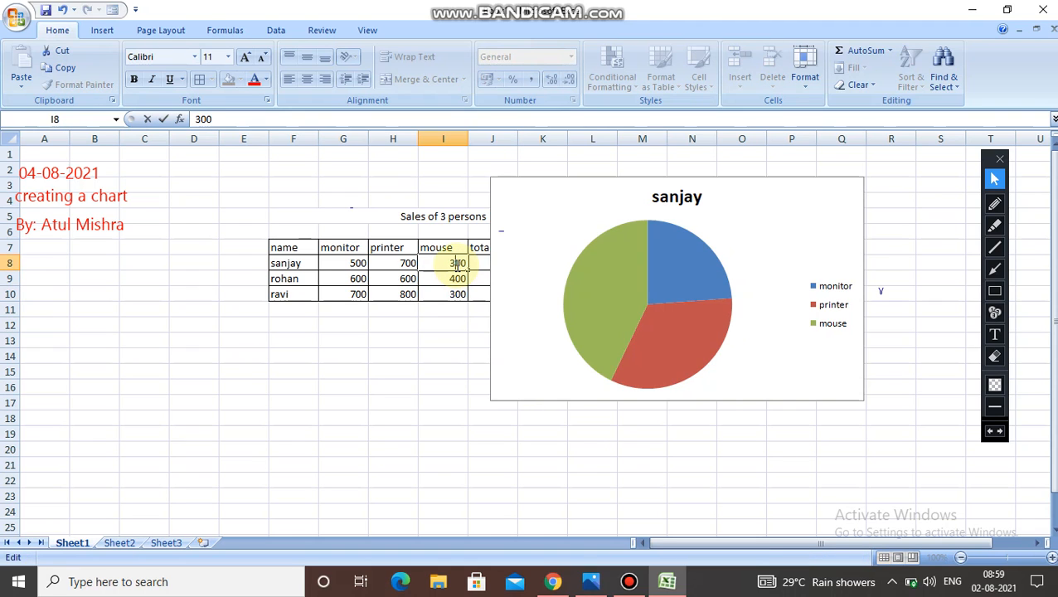
{"action": "left_click", "coordinate": [462, 325]}
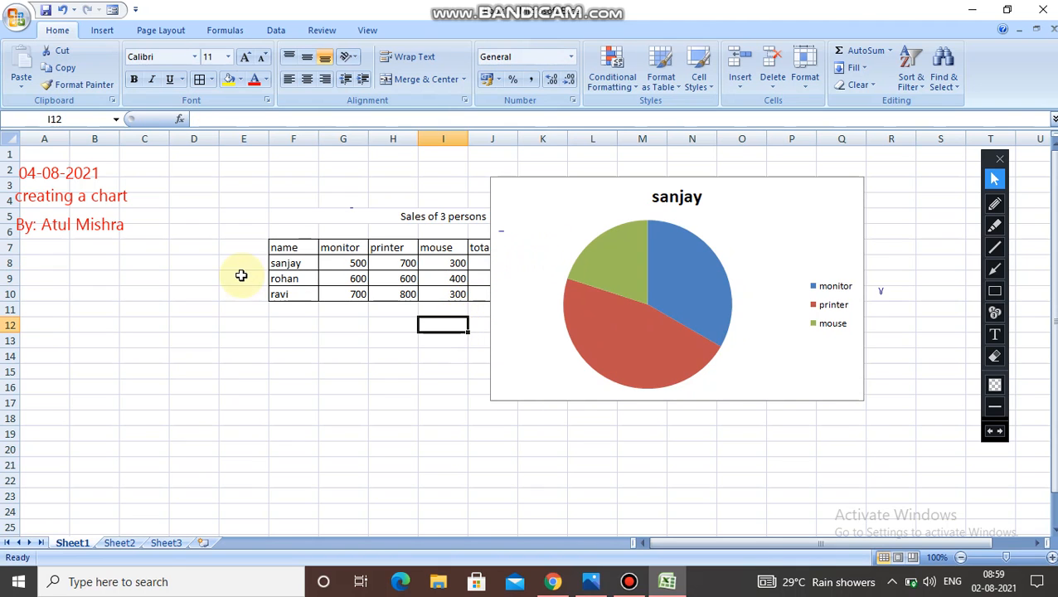
{"action": "left_click", "coordinate": [282, 280]}
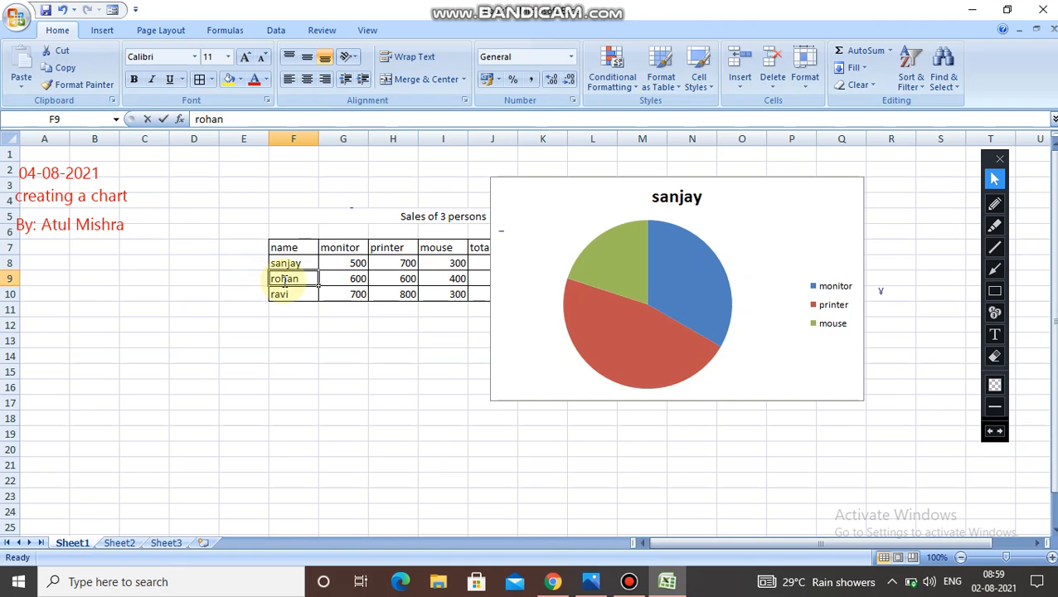
{"action": "double_click", "coordinate": [282, 279]}
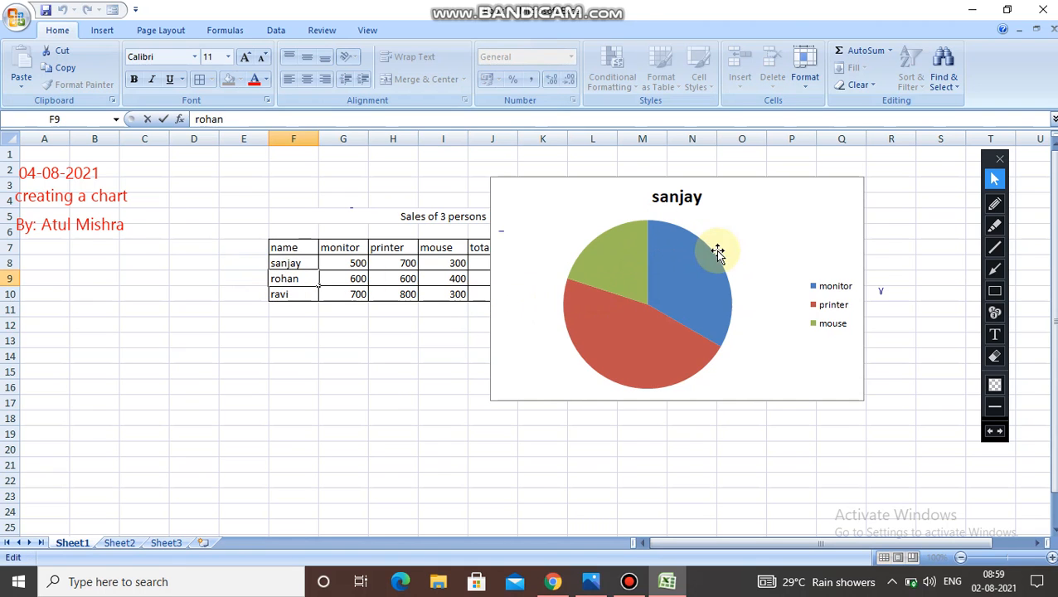
{"action": "left_click", "coordinate": [756, 253]}
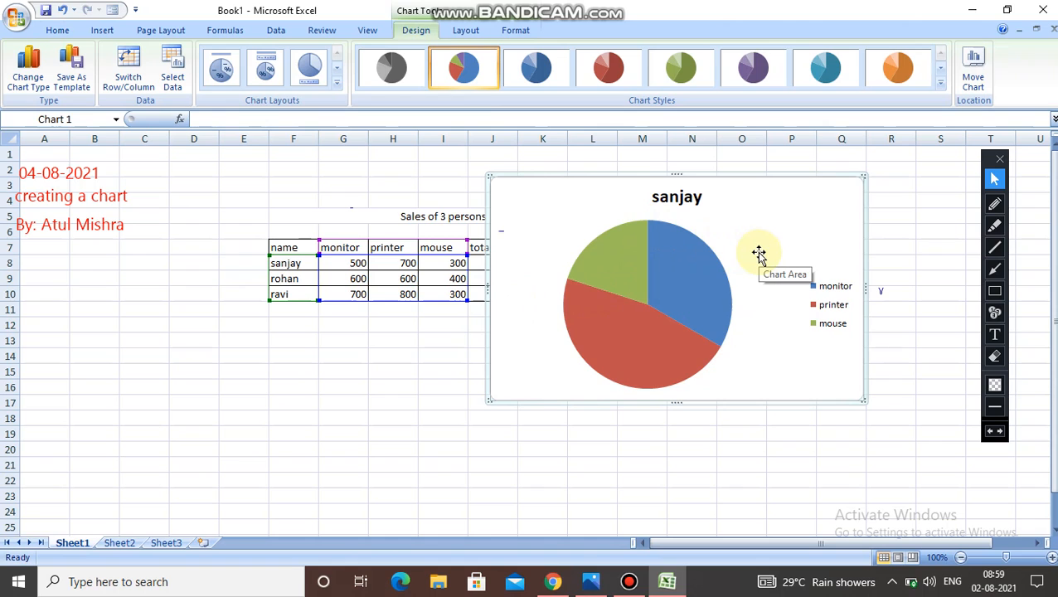
{"action": "key", "text": "Up"}
{"action": "key", "text": "Up"}
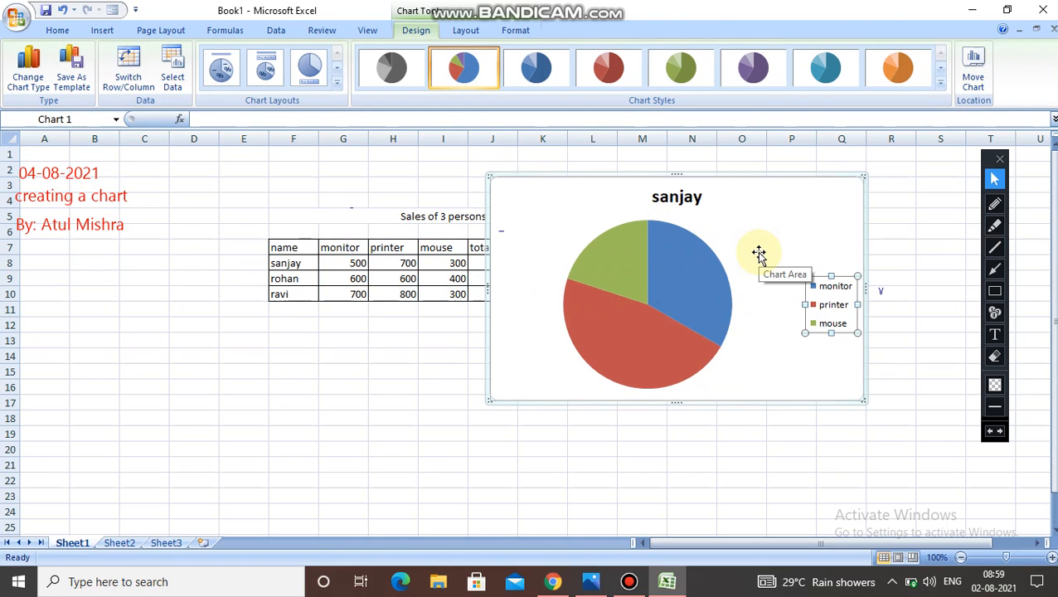
{"action": "key", "text": "Up"}
{"action": "key", "text": "Up"}
{"action": "key", "text": "Up"}
{"action": "key", "text": "Up"}
{"action": "key", "text": "Up"}
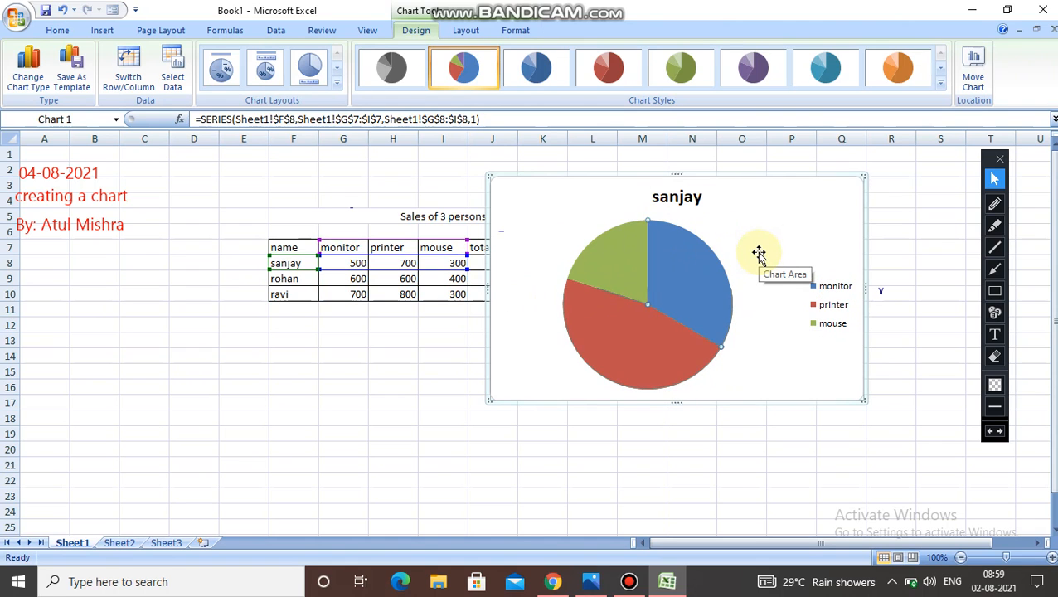
{"action": "key", "text": "Left"}
{"action": "key", "text": "Left"}
{"action": "key", "text": "Left"}
{"action": "key", "text": "Right"}
{"action": "key", "text": "Right"}
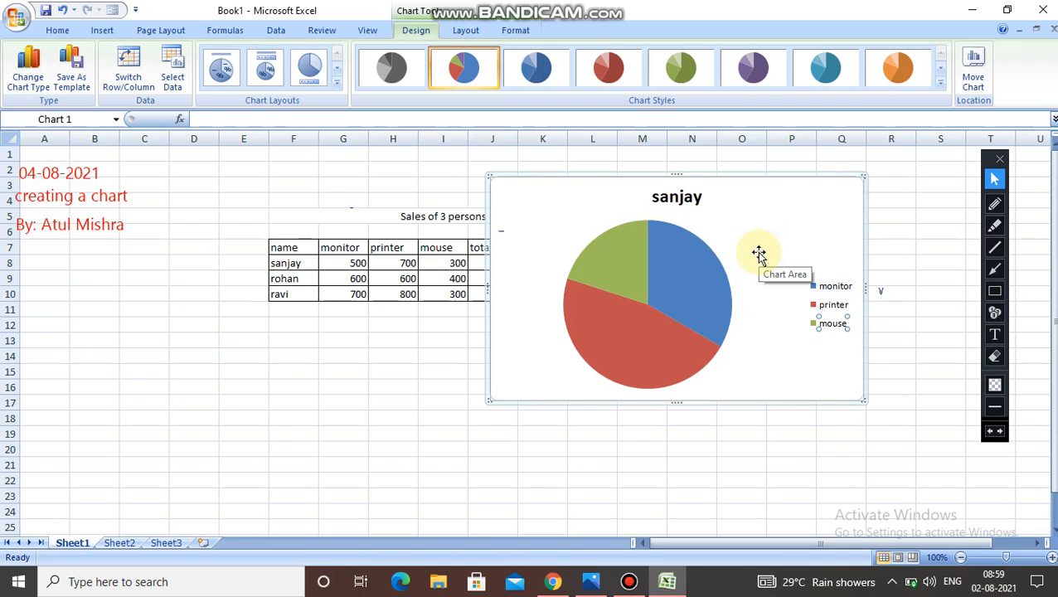
Cut the pie chart from the worksheet
{"action": "right_click", "coordinate": [865, 176]}
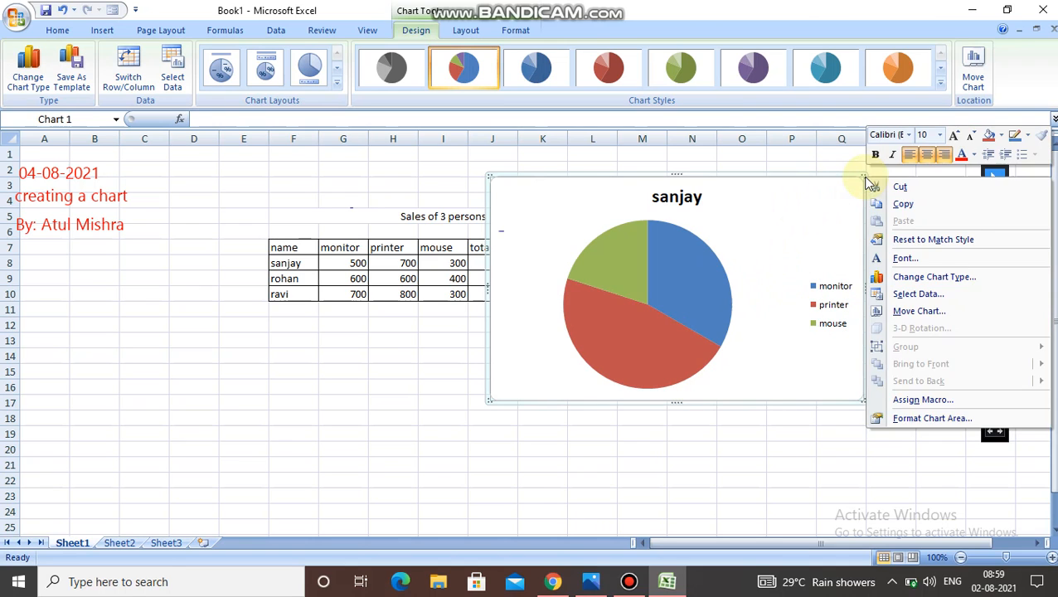
{"action": "left_click", "coordinate": [896, 189]}
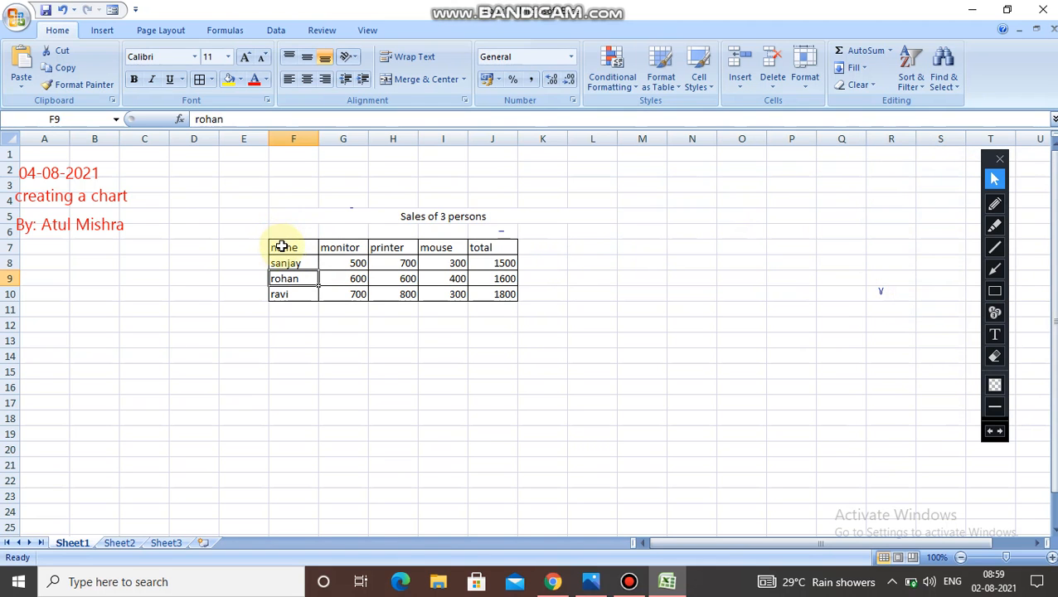
Insert a clustered cone column chart of F7:I10 and move it beside the sales table so no data is covered
{"action": "left_click_drag", "start_coordinate": [279, 247], "coordinate": [455, 293]}
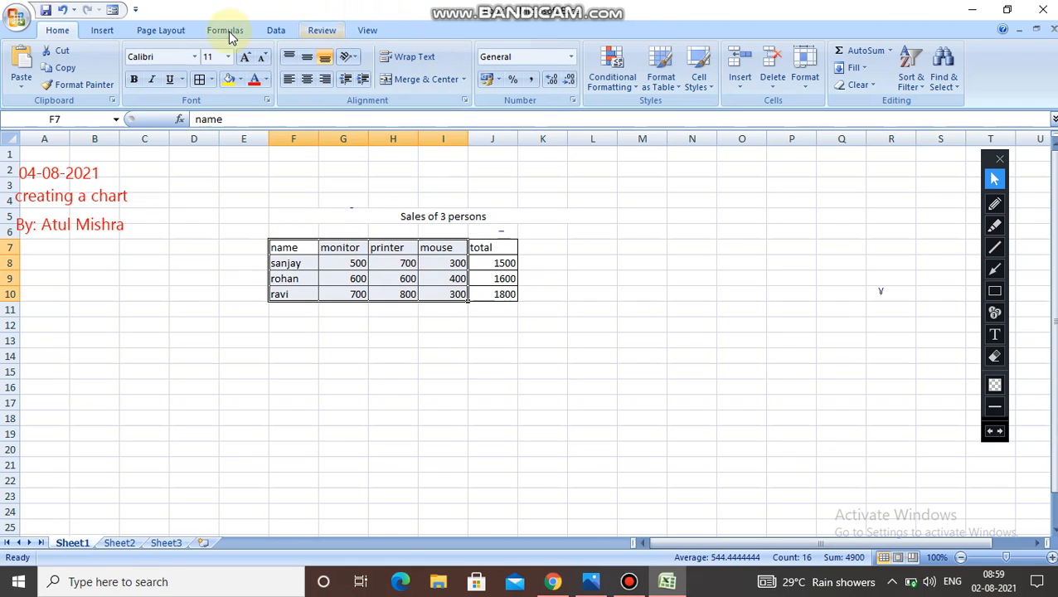
{"action": "left_click", "coordinate": [119, 33]}
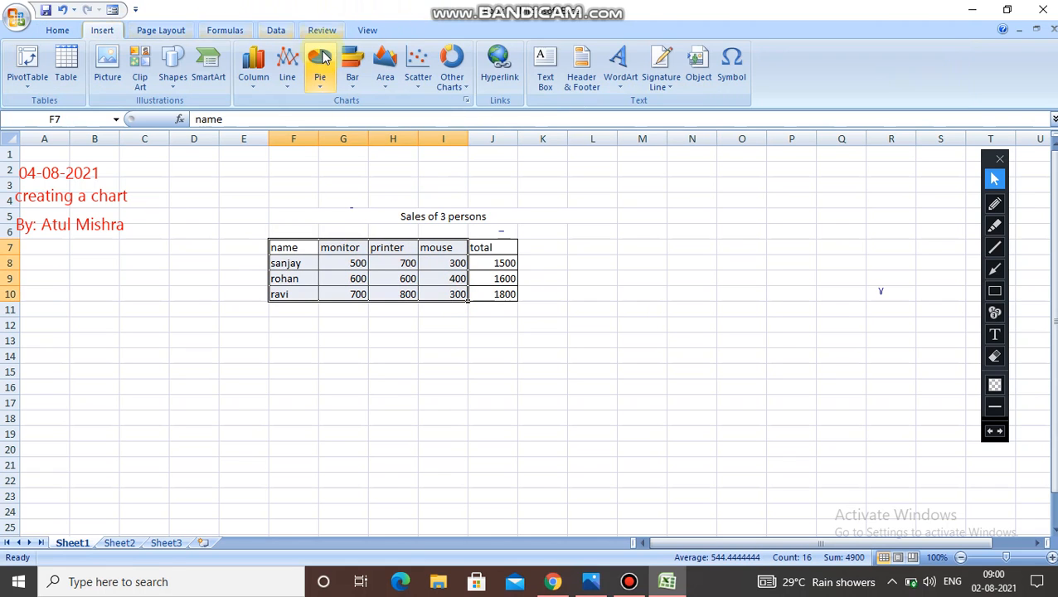
{"action": "left_click", "coordinate": [253, 89]}
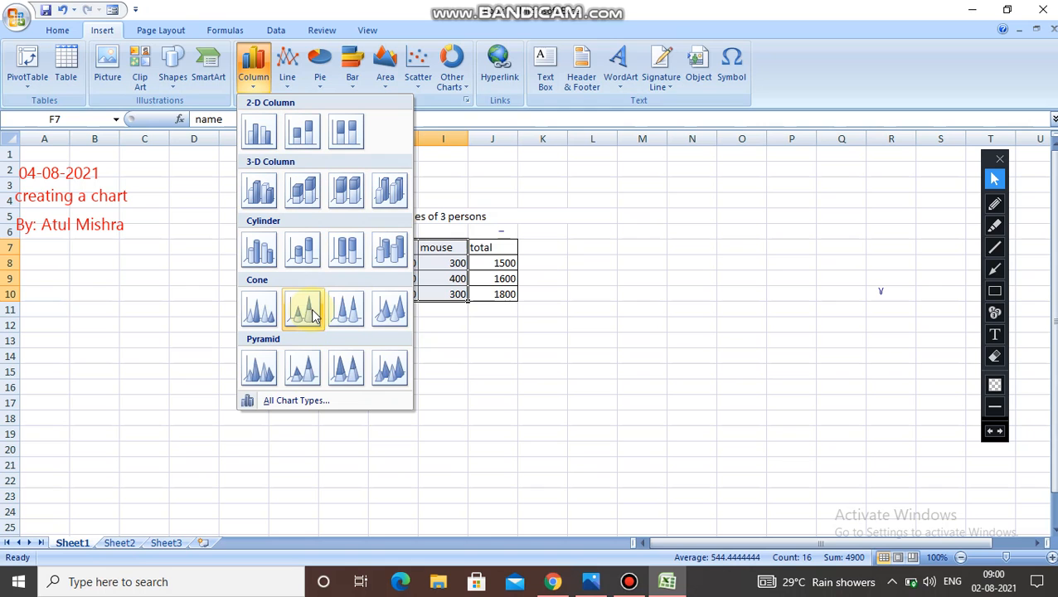
{"action": "left_click", "coordinate": [266, 309]}
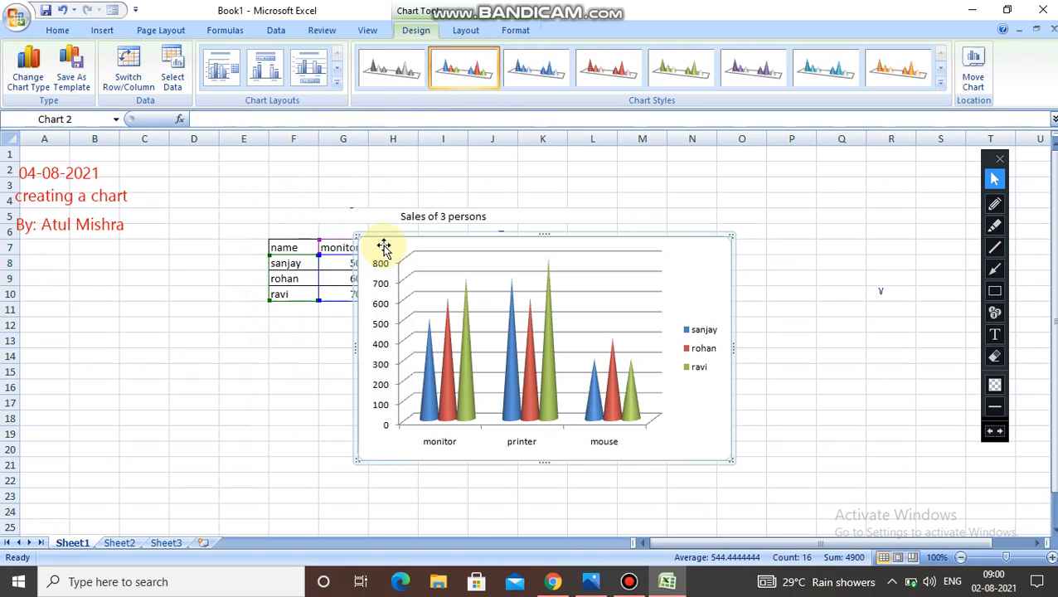
{"action": "left_click_drag", "start_coordinate": [386, 245], "coordinate": [570, 201]}
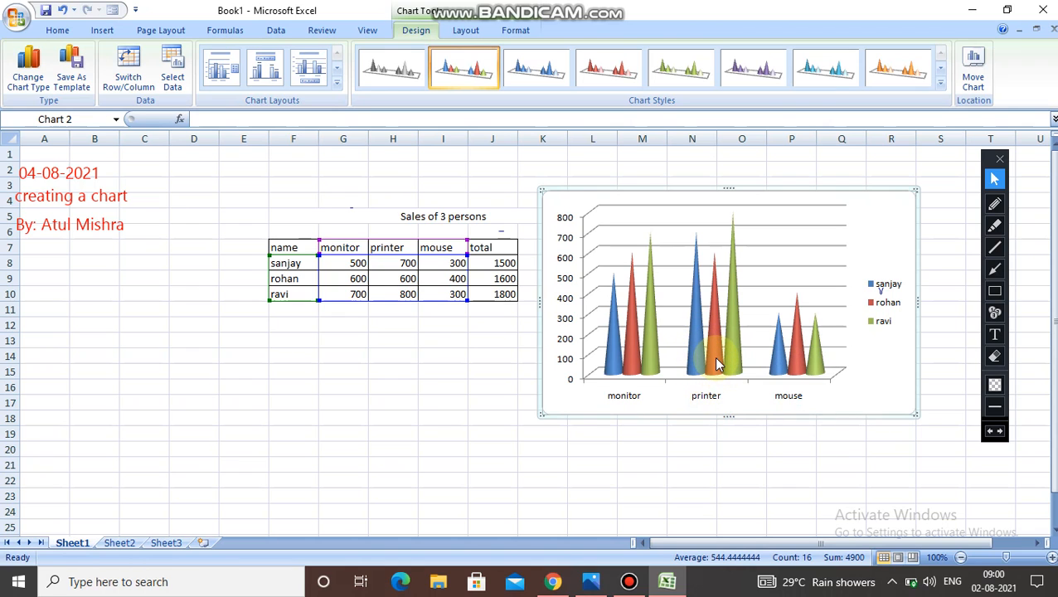
Change the third salesperson's printer sales in H10 to 500 and the second salesperson's mouse sales in I9 to 700
{"action": "mouse_move", "coordinate": [717, 360]}
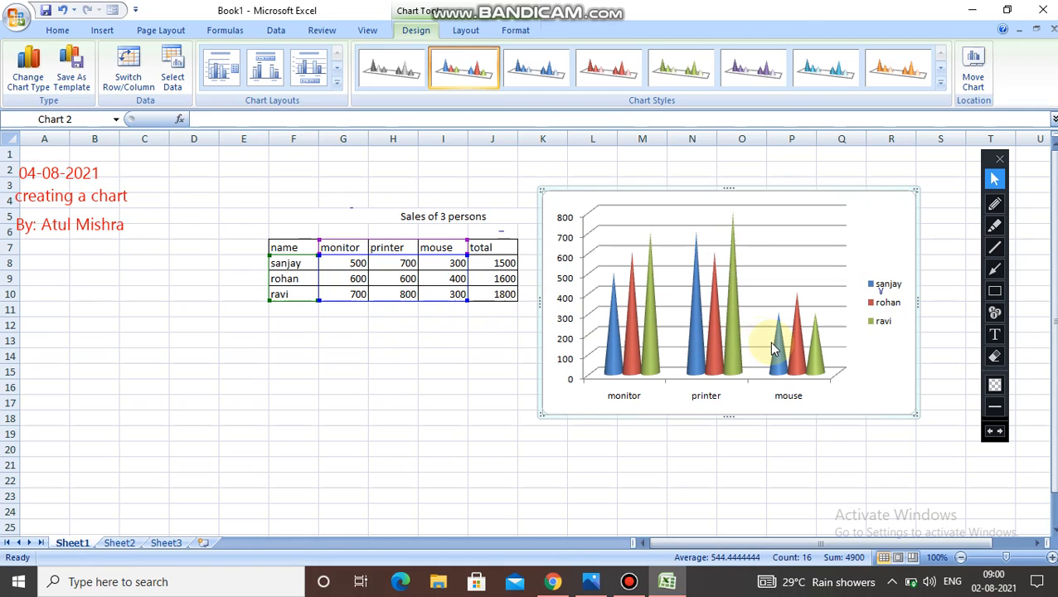
{"action": "mouse_move", "coordinate": [789, 357]}
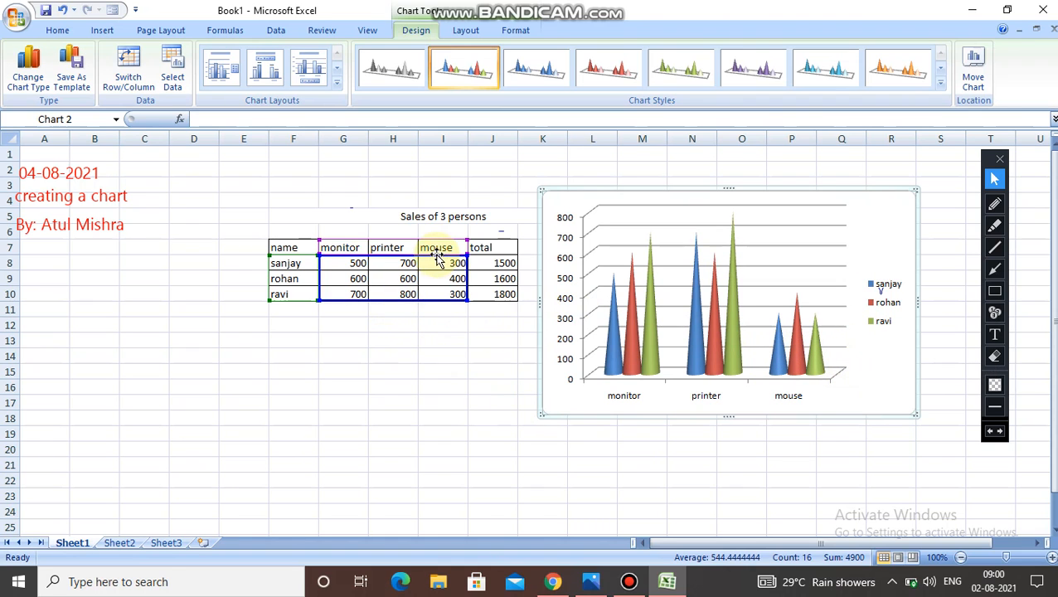
{"action": "double_click", "coordinate": [406, 295]}
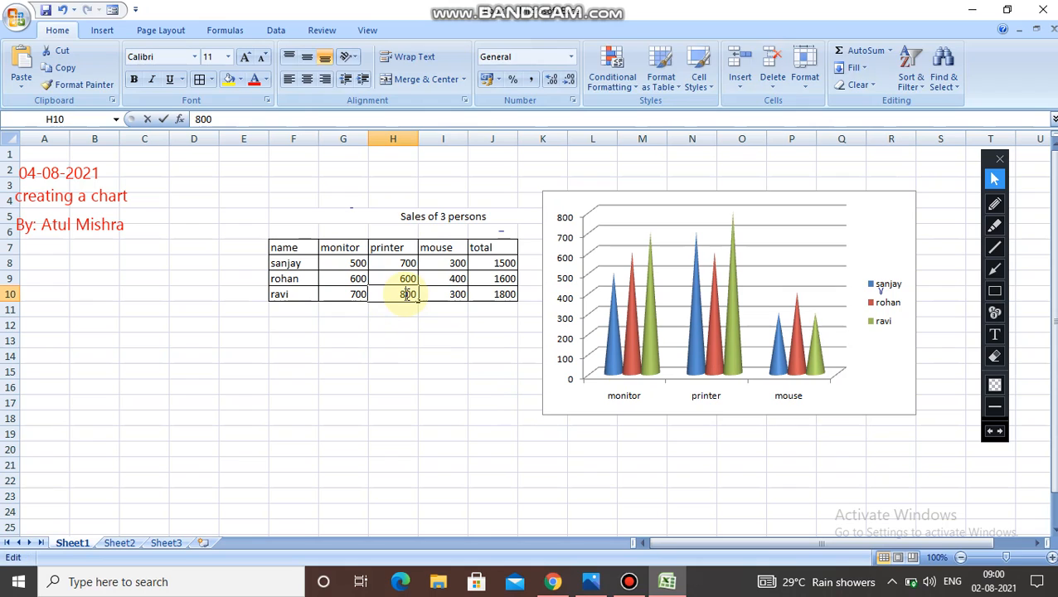
{"action": "key", "text": "BackSpace"}
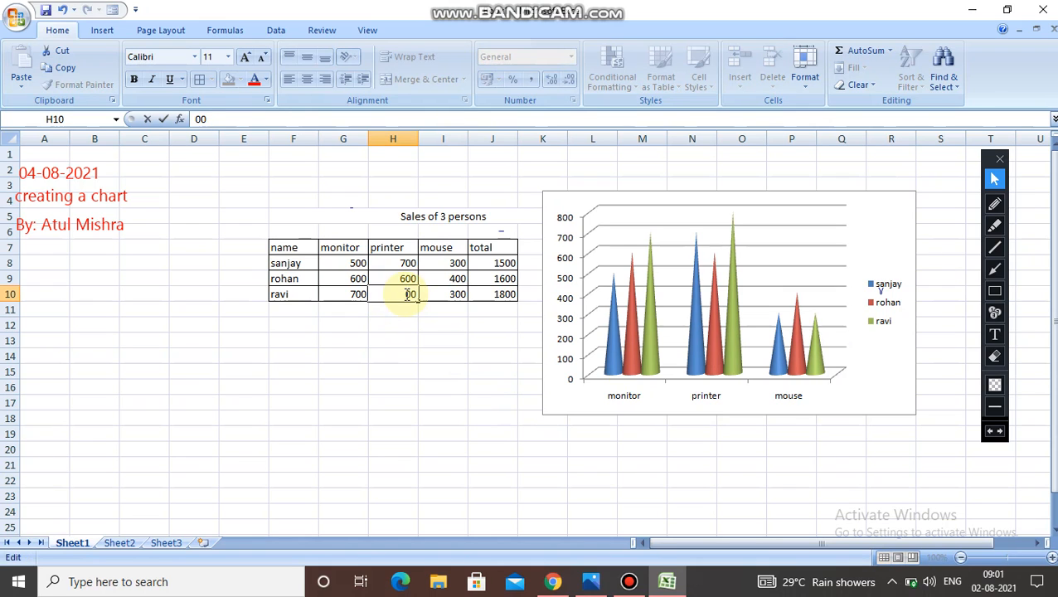
{"action": "left_click", "coordinate": [433, 340]}
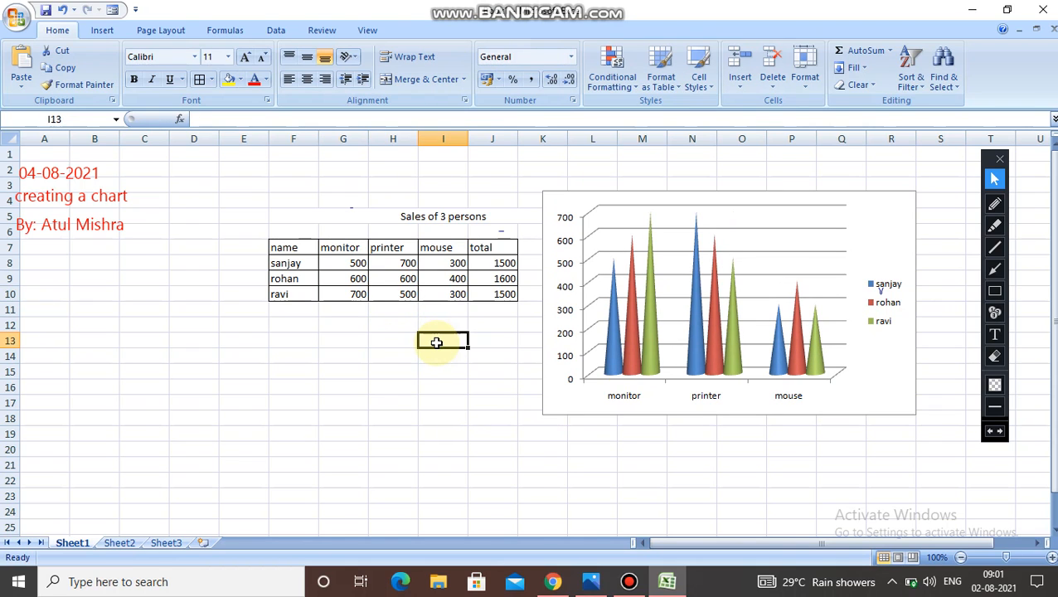
{"action": "double_click", "coordinate": [457, 279]}
{"action": "type", "text": "700"}
{"action": "left_click", "coordinate": [461, 312]}
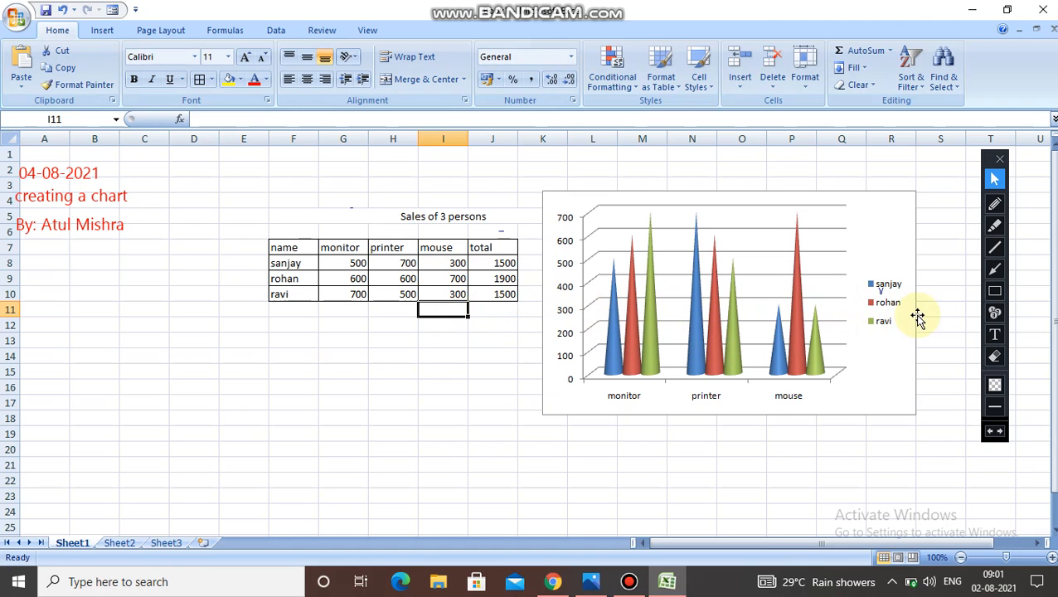
Try several single-colour chart styles on the cone chart and apply the orange one
{"action": "left_click", "coordinate": [794, 307]}
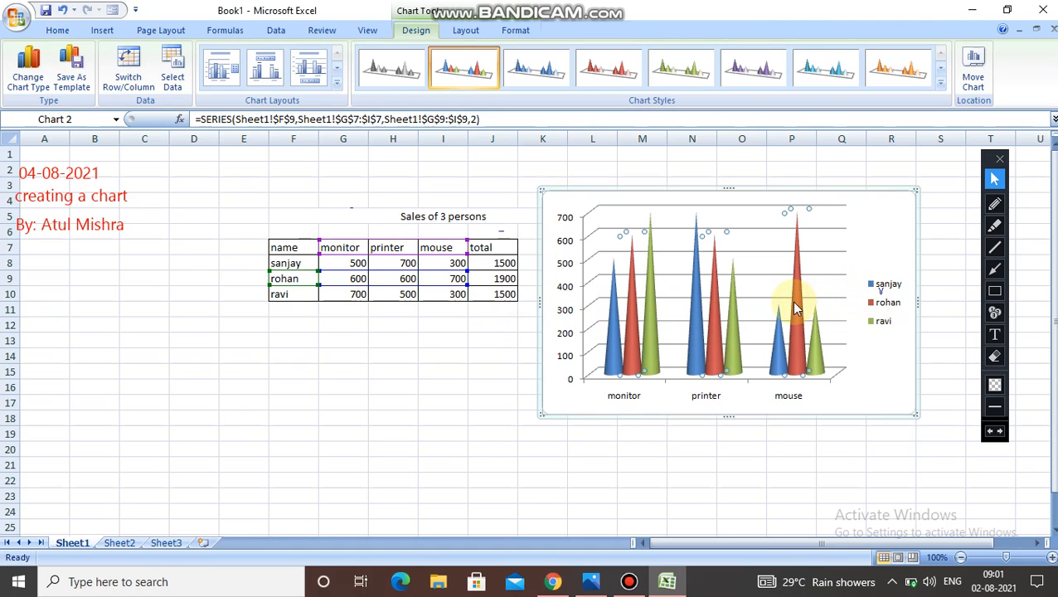
{"action": "left_click", "coordinate": [554, 81]}
{"action": "left_click", "coordinate": [595, 81]}
{"action": "left_click", "coordinate": [681, 79]}
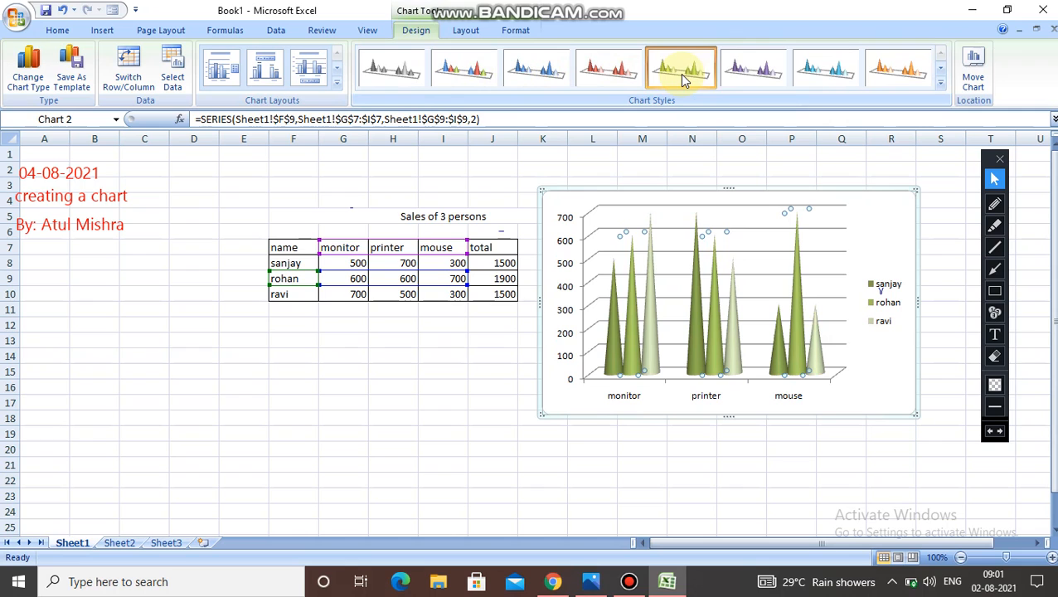
{"action": "left_click", "coordinate": [761, 76]}
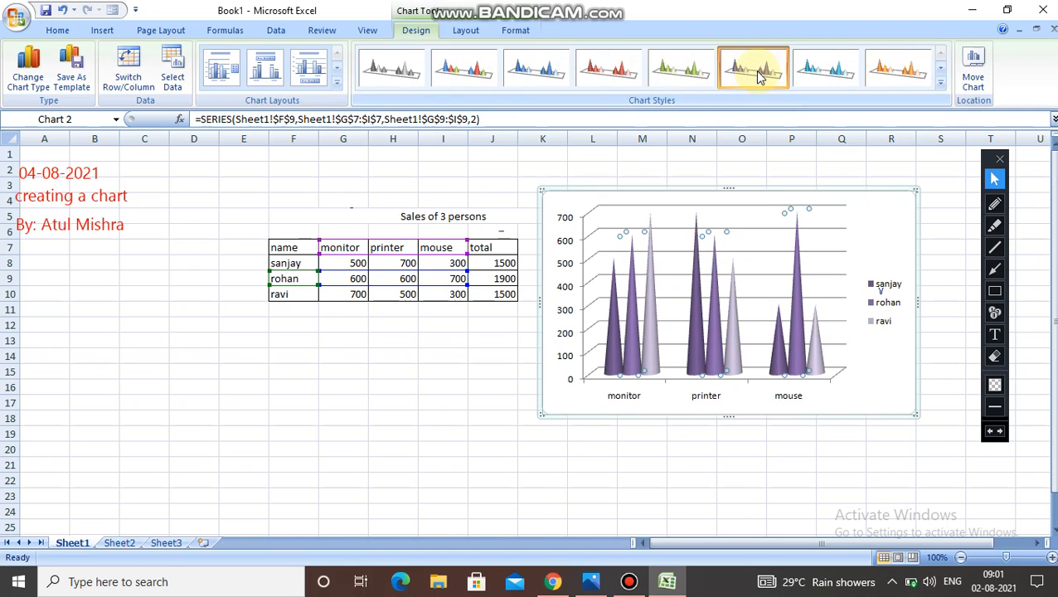
{"action": "left_click", "coordinate": [854, 74]}
{"action": "left_click", "coordinate": [884, 77]}
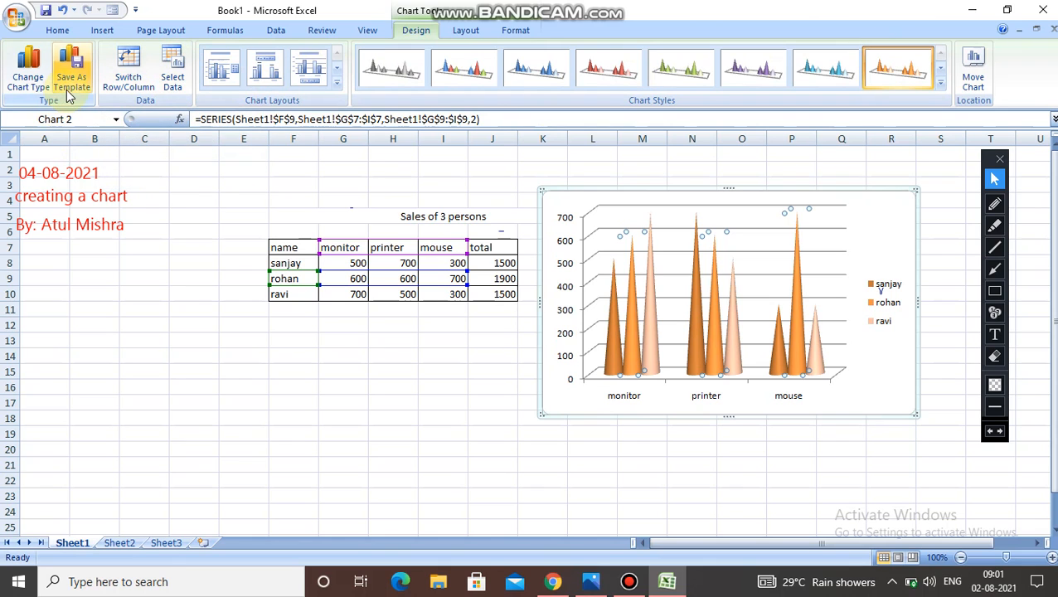
Try the first three chart layouts and apply the gapless one with a chart title, both axis titles and no legend
{"action": "left_click", "coordinate": [229, 83]}
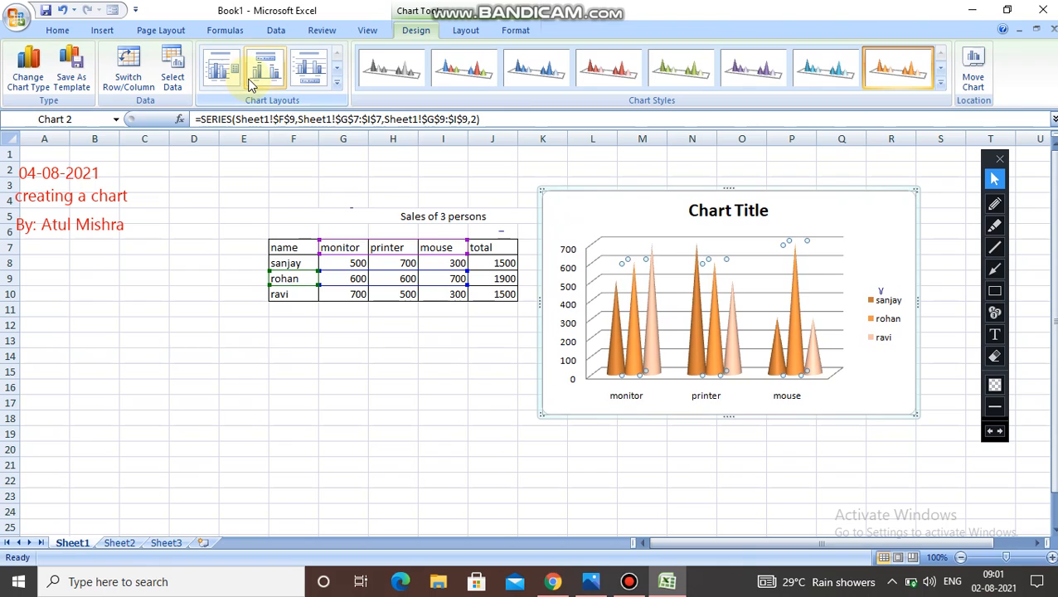
{"action": "left_click", "coordinate": [253, 84]}
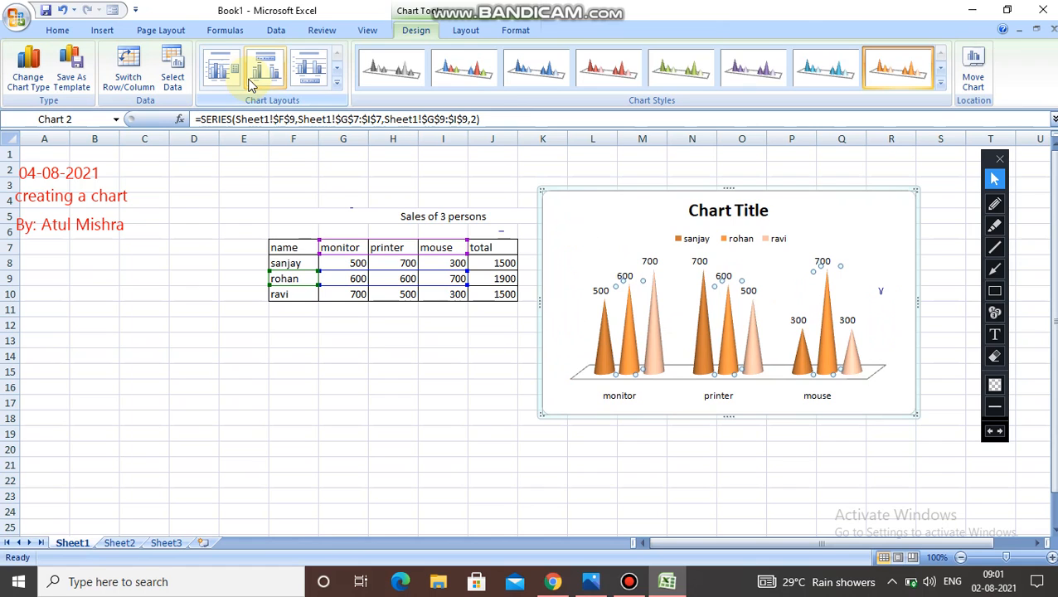
{"action": "left_click", "coordinate": [322, 65]}
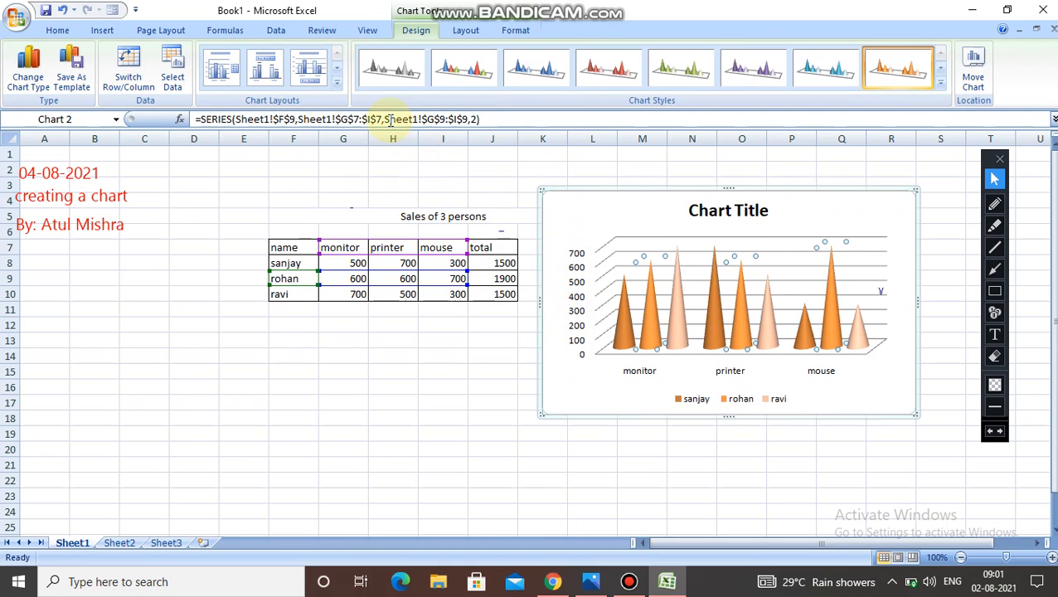
{"action": "left_click", "coordinate": [337, 83]}
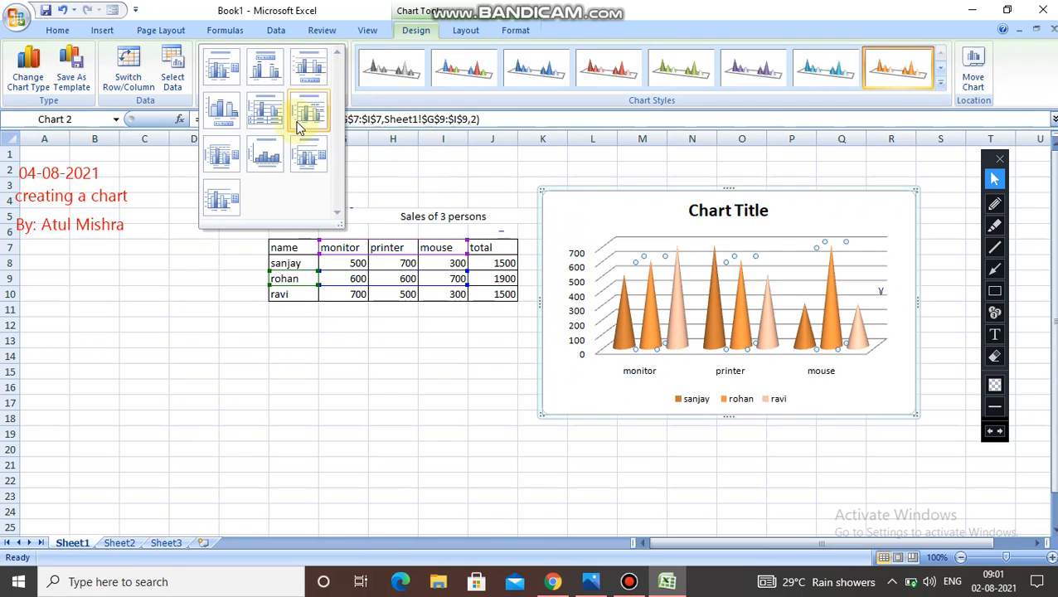
{"action": "left_click", "coordinate": [267, 150]}
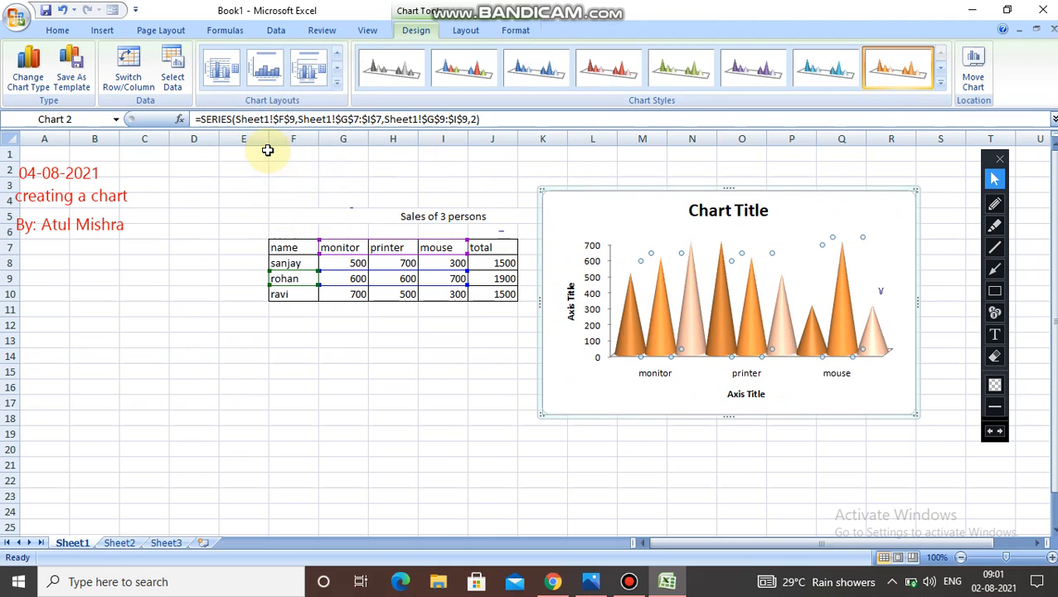
Replace the placeholder chart title with "sales of 3 person"
{"action": "left_click", "coordinate": [723, 208]}
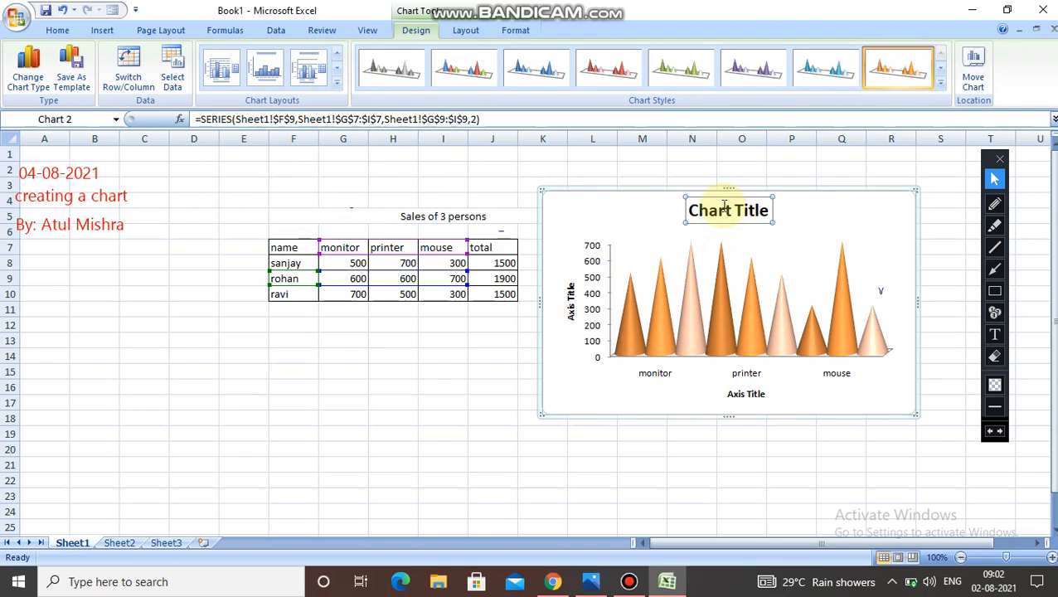
{"action": "left_click", "coordinate": [768, 218]}
{"action": "key", "text": "BackSpace"}
{"action": "key", "text": "BackSpace"}
{"action": "key", "text": "BackSpace"}
{"action": "key", "text": "BackSpace"}
{"action": "key", "text": "BackSpace"}
{"action": "key", "text": "BackSpace"}
{"action": "key", "text": "BackSpace"}
{"action": "key", "text": "BackSpace"}
{"action": "key", "text": "BackSpace"}
{"action": "key", "text": "BackSpace"}
{"action": "key", "text": "BackSpace"}
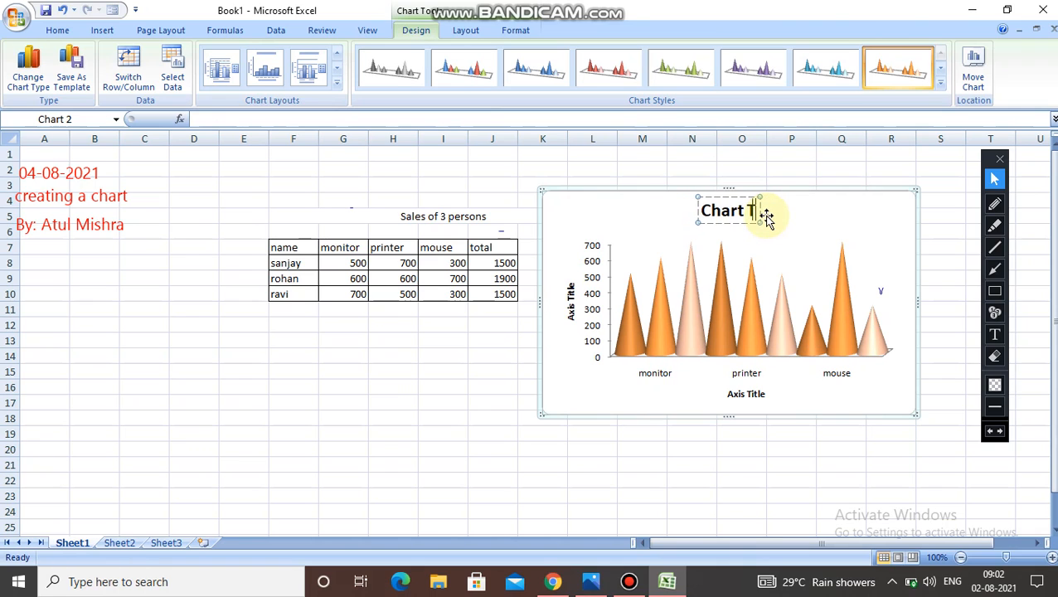
{"action": "type", "text": "s"}
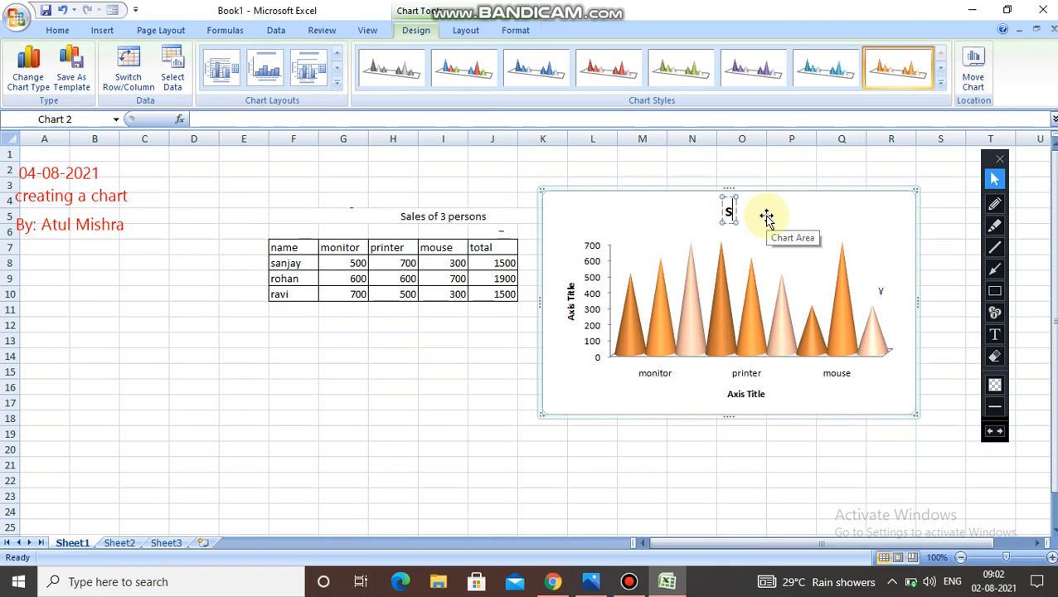
{"action": "type", "text": "ales of 3"}
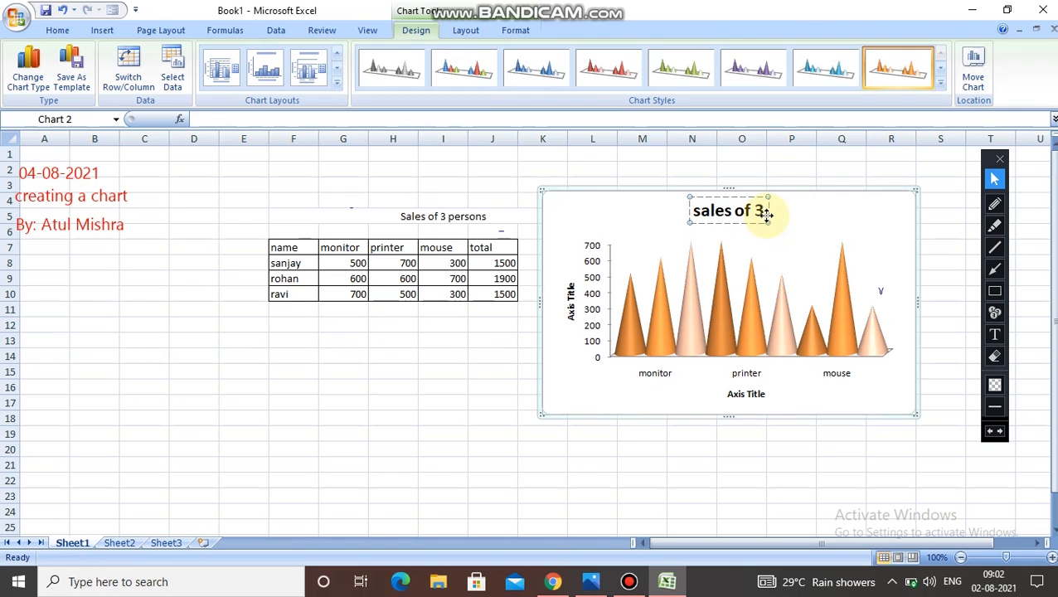
{"action": "type", "text": " person"}
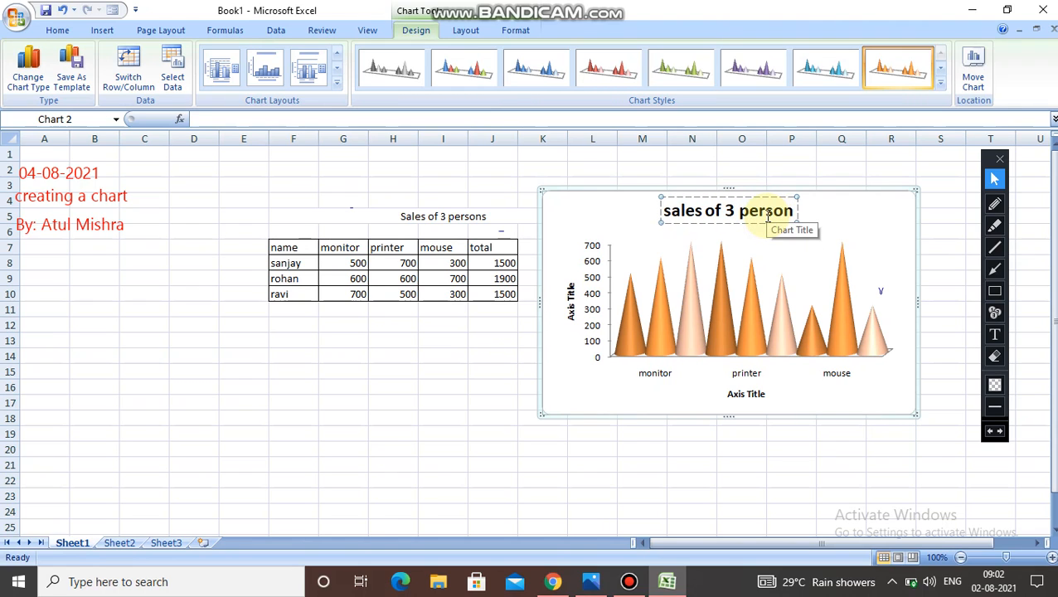
{"action": "left_click", "coordinate": [776, 245]}
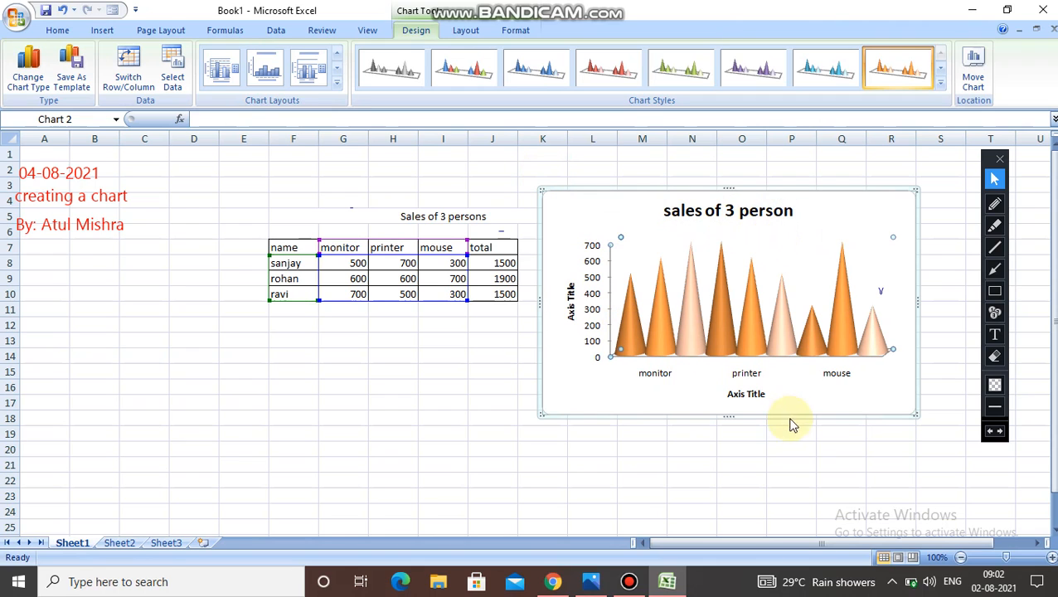
Replace the placeholder title of the cone chart's horizontal axis with "items"
{"action": "left_click", "coordinate": [758, 396]}
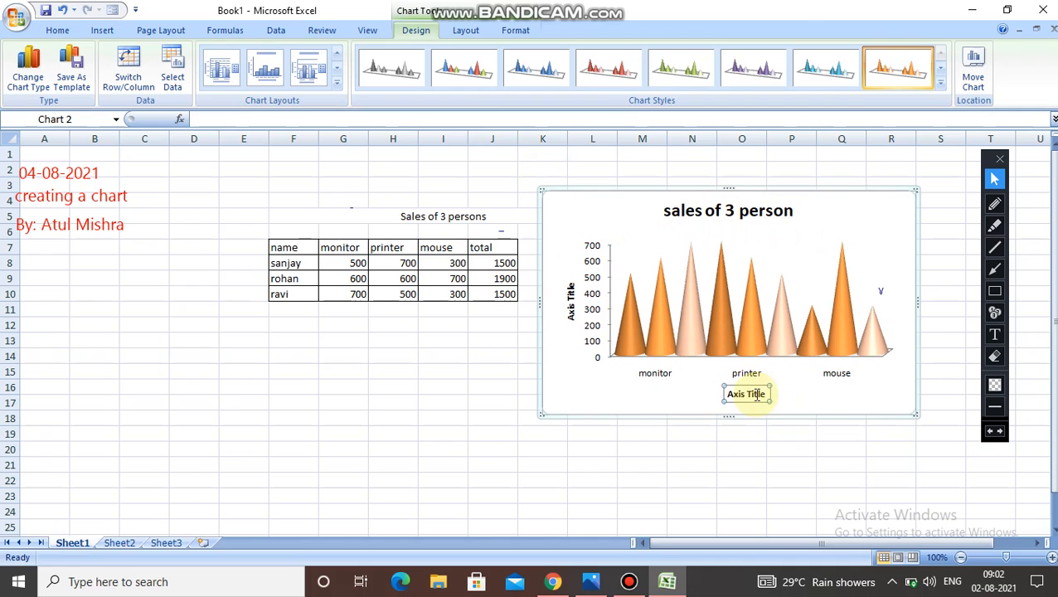
{"action": "key", "text": "Right"}
{"action": "key", "text": "Right"}
{"action": "left_click", "coordinate": [757, 396]}
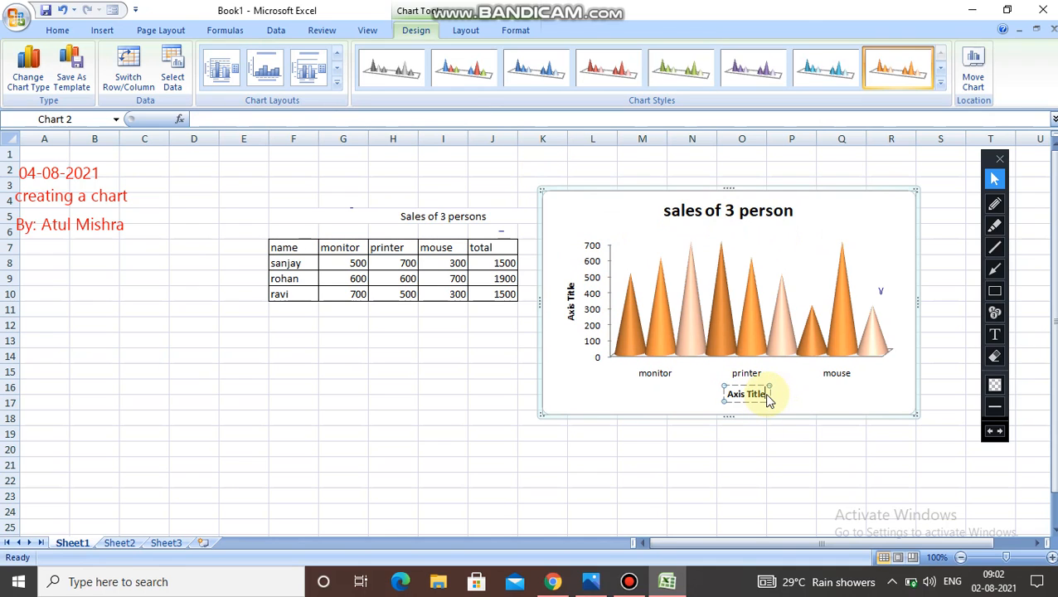
{"action": "key", "text": "BackSpace"}
{"action": "key", "text": "BackSpace"}
{"action": "key", "text": "BackSpace"}
{"action": "key", "text": "BackSpace"}
{"action": "key", "text": "BackSpace"}
{"action": "key", "text": "BackSpace"}
{"action": "key", "text": "BackSpace"}
{"action": "key", "text": "BackSpace"}
{"action": "key", "text": "BackSpace"}
{"action": "key", "text": "BackSpace"}
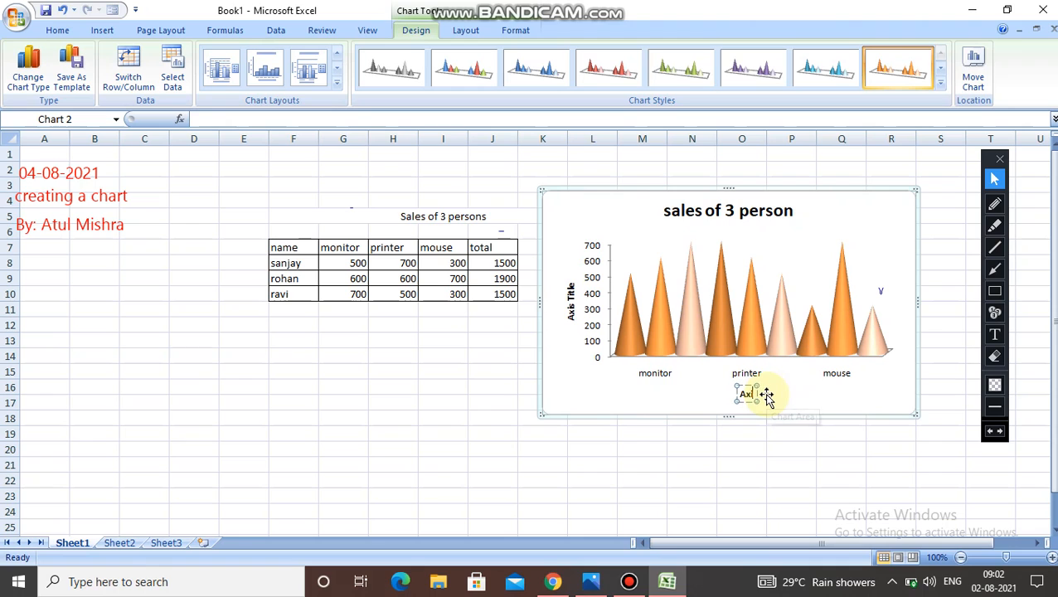
{"action": "type", "text": "items"}
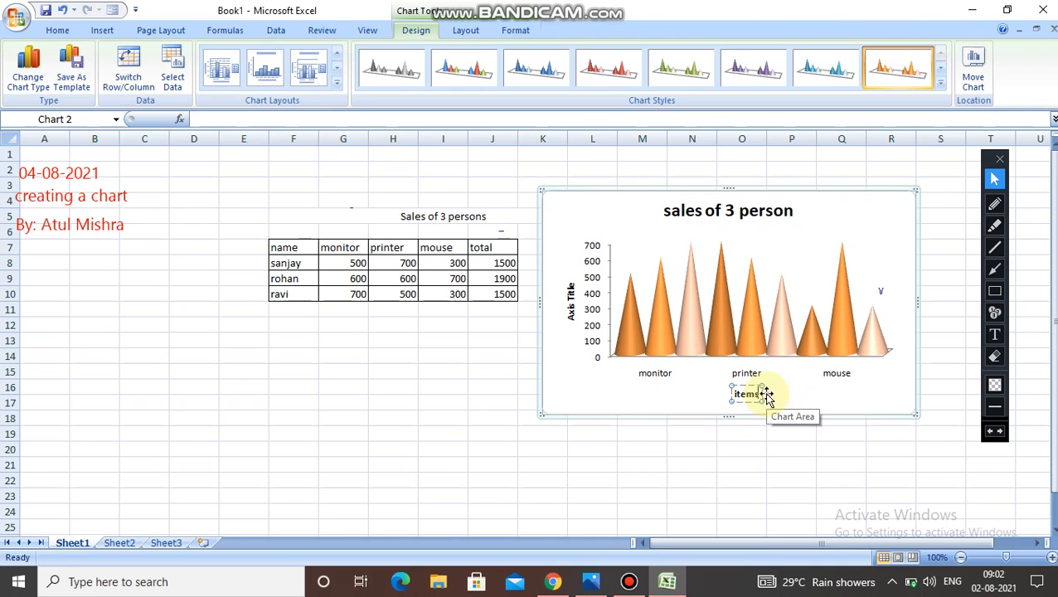
Replace the vertical axis title with "price" and widen the plot area slightly towards the chart's left edge
{"action": "left_click", "coordinate": [569, 303]}
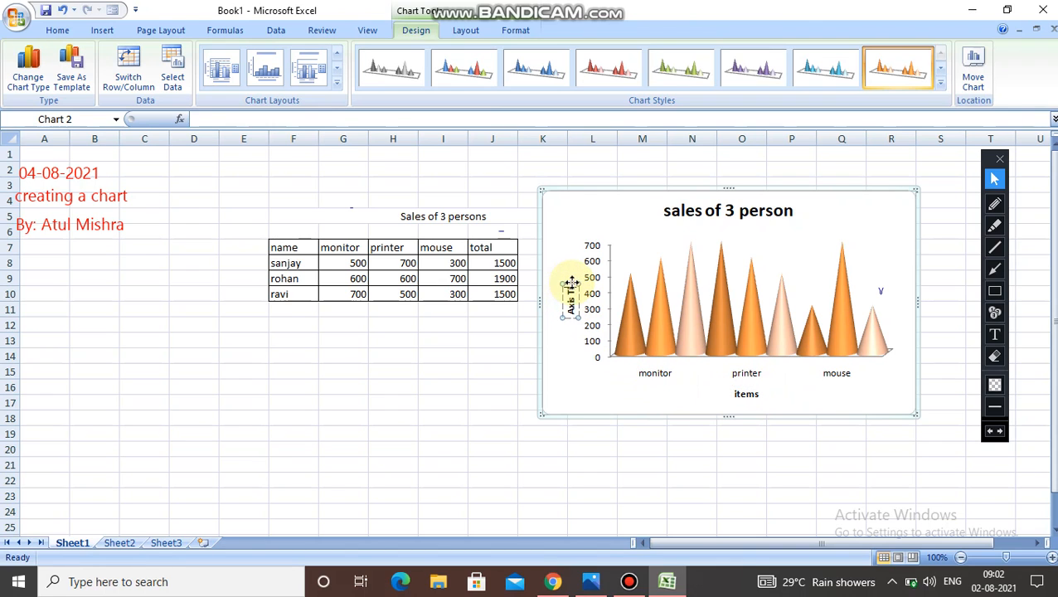
{"action": "key", "text": "Delete"}
{"action": "type", "text": "price"}
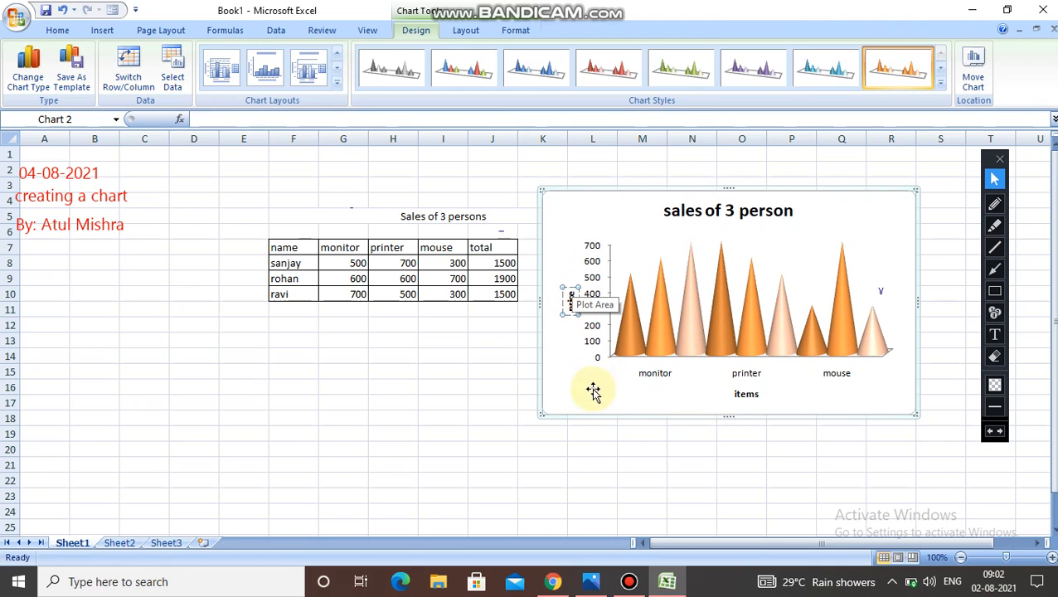
{"action": "left_click", "coordinate": [623, 389]}
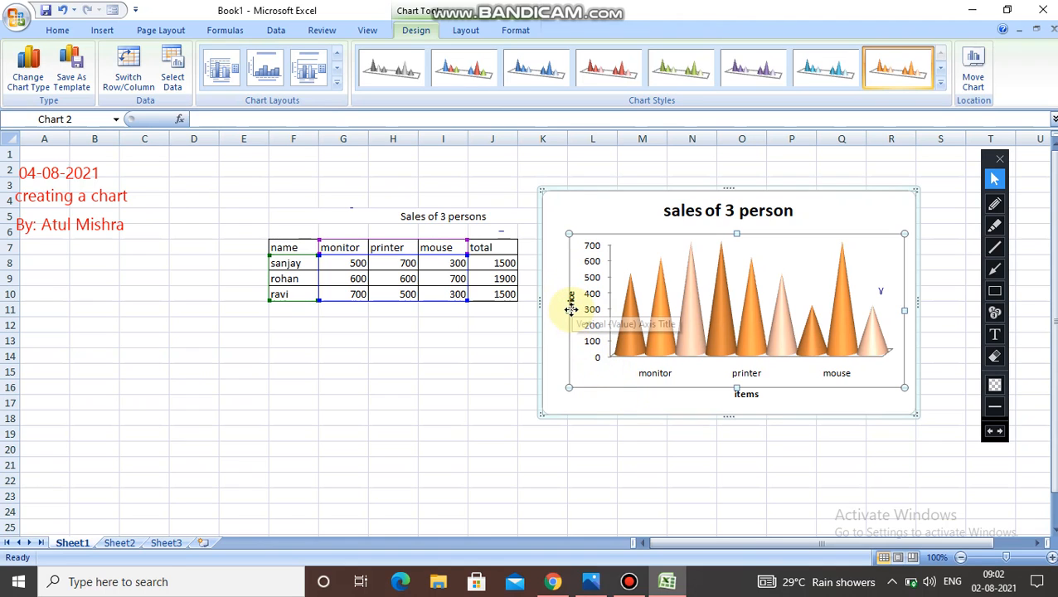
{"action": "left_click_drag", "start_coordinate": [570, 309], "coordinate": [558, 305]}
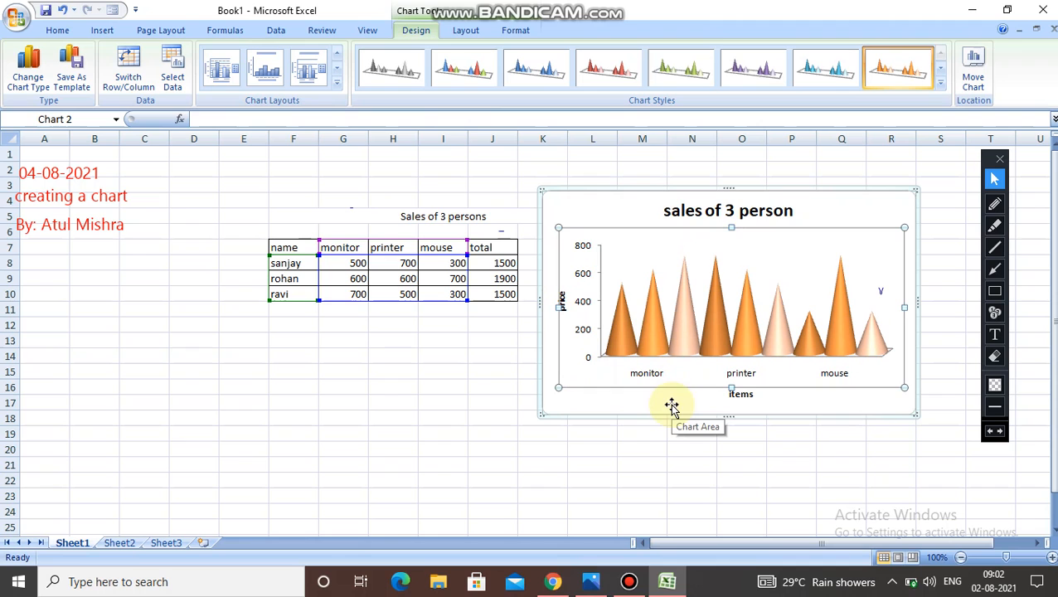
Try the chart layout with titles, gridlines and a legend, and apply the one with only a legend and no titles
{"action": "left_click", "coordinate": [336, 90]}
{"action": "left_click", "coordinate": [309, 151]}
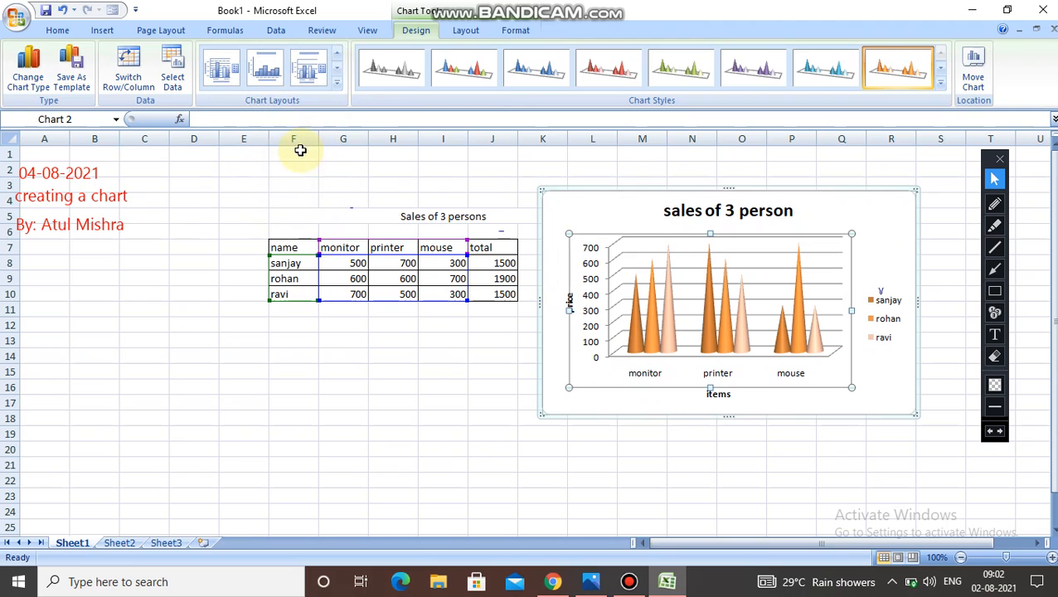
{"action": "left_click", "coordinate": [336, 89]}
{"action": "left_click", "coordinate": [217, 198]}
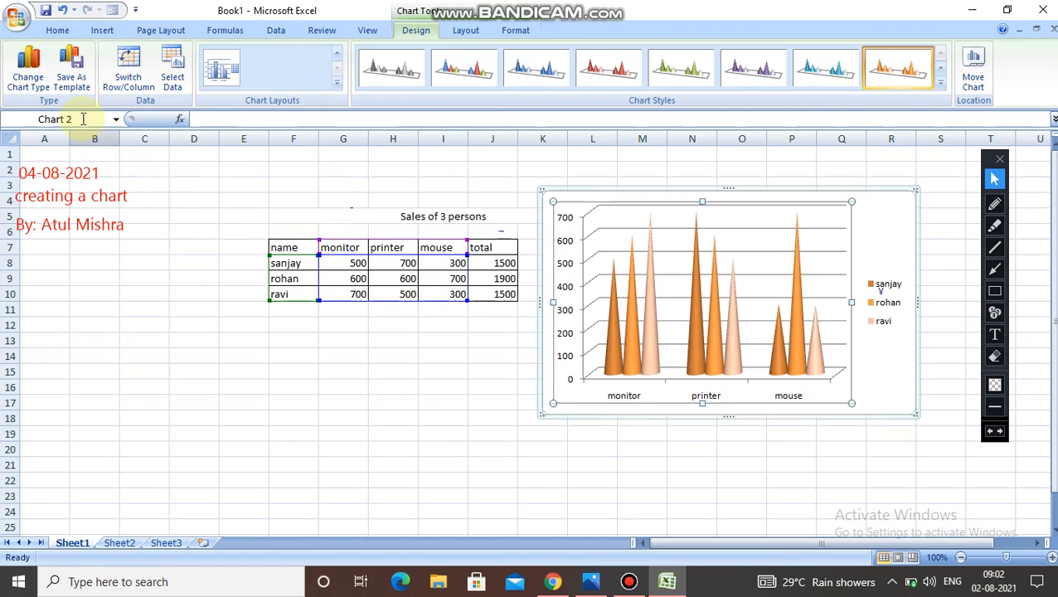
Change the cone chart to a 3-D clustered bar chart
{"action": "left_click", "coordinate": [33, 91]}
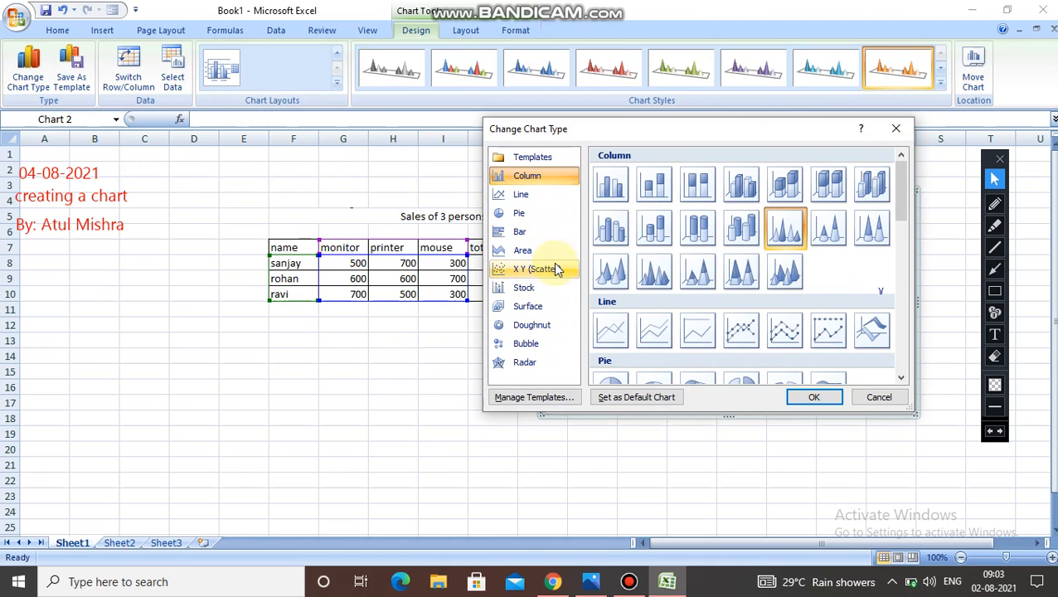
{"action": "left_click", "coordinate": [551, 230]}
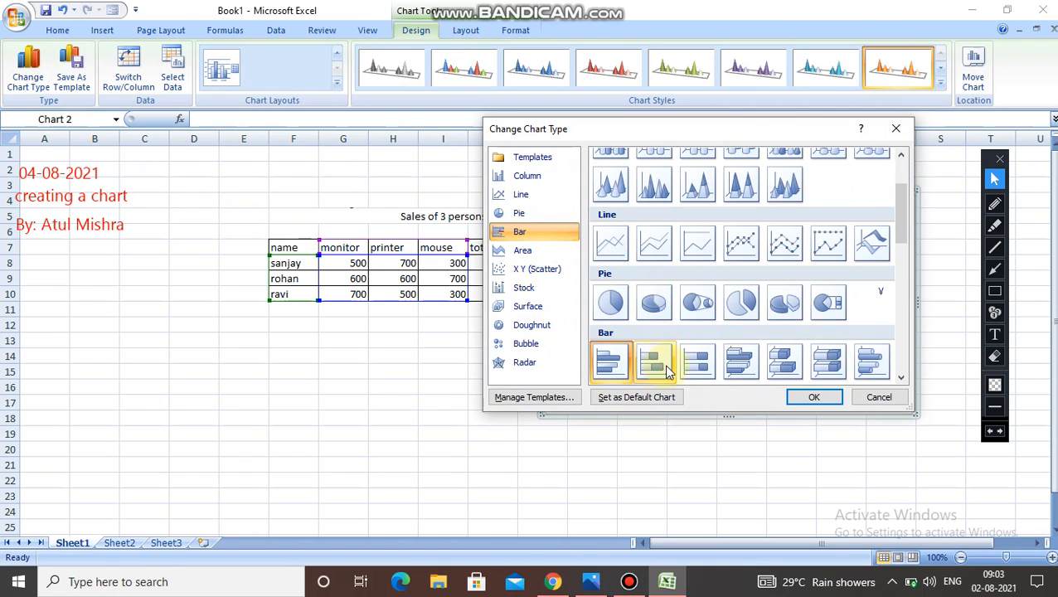
{"action": "left_click", "coordinate": [740, 363]}
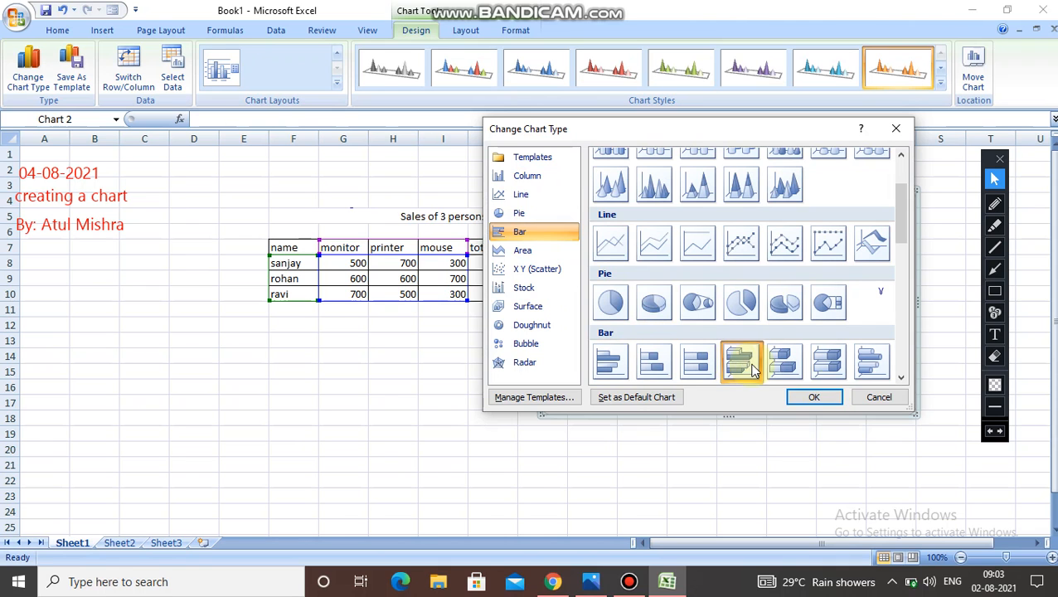
{"action": "left_click", "coordinate": [813, 396]}
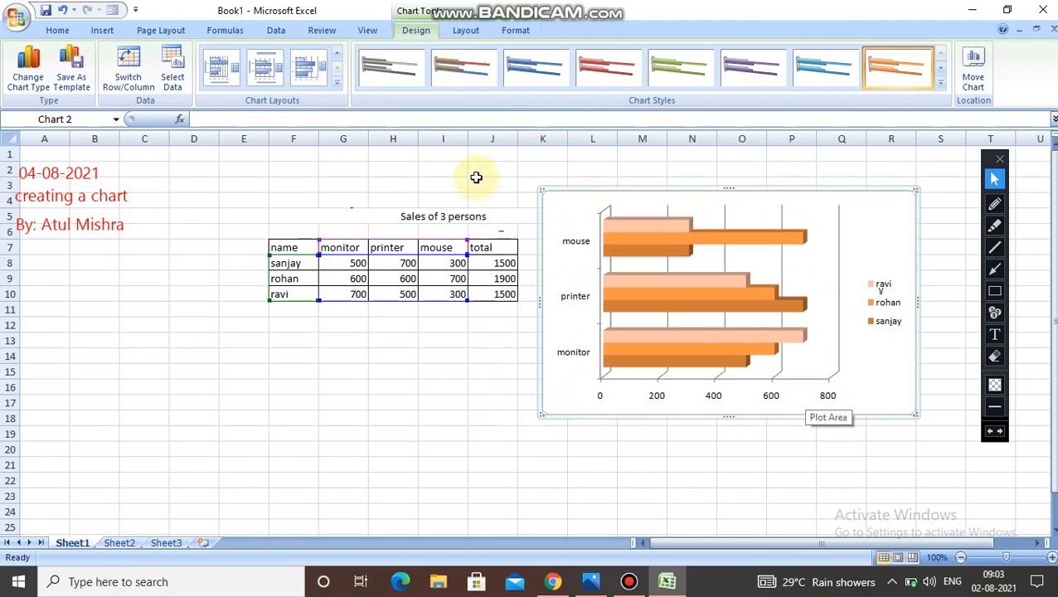
Try several layouts on the bar chart and apply the one with a chart title, one axis title and data labels on the mouse bars
{"action": "left_click", "coordinate": [337, 82]}
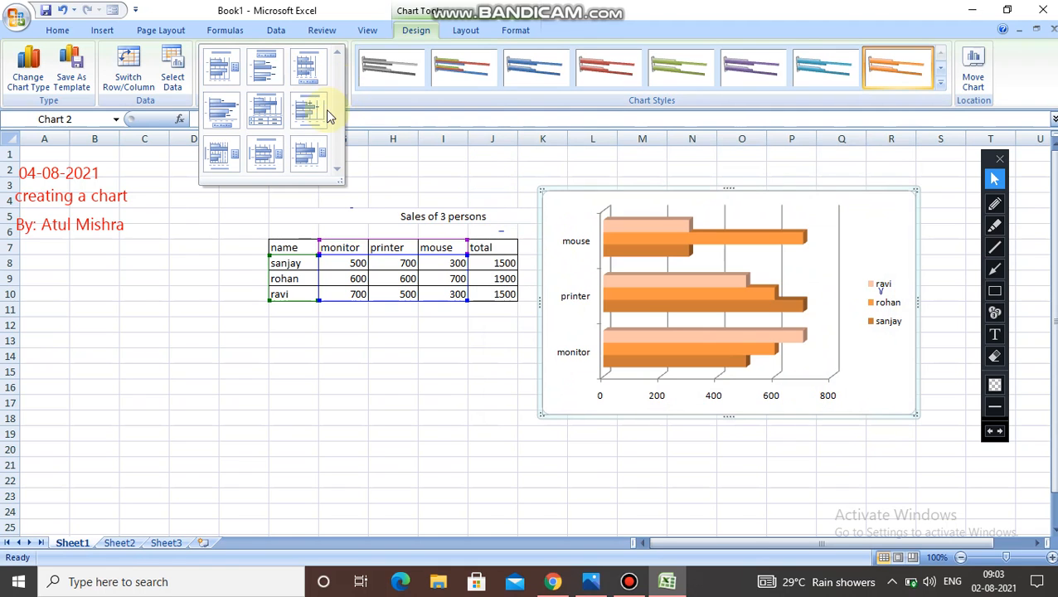
{"action": "left_click", "coordinate": [310, 152]}
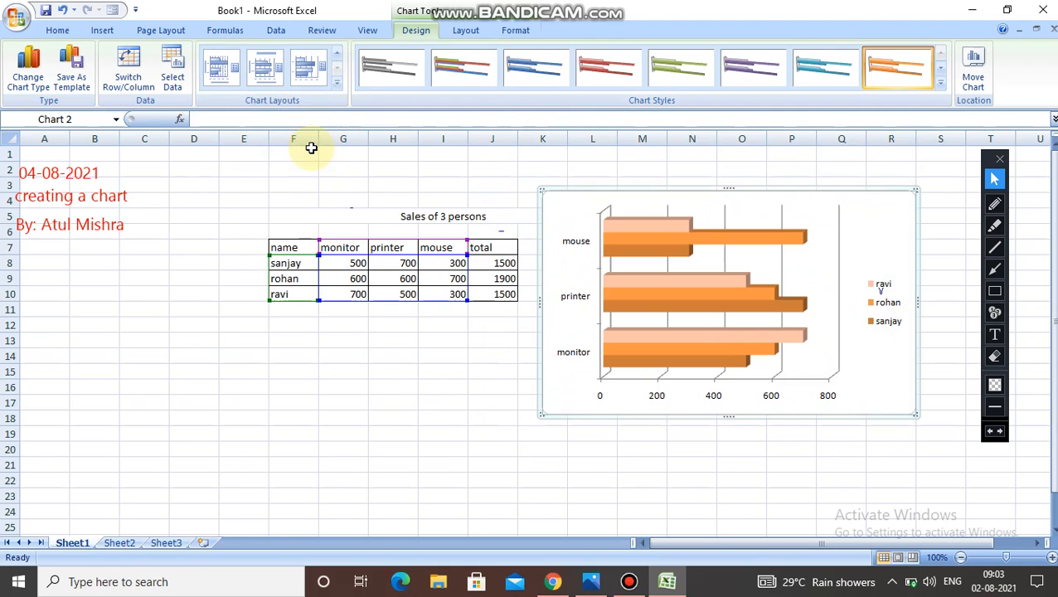
{"action": "left_click", "coordinate": [277, 82]}
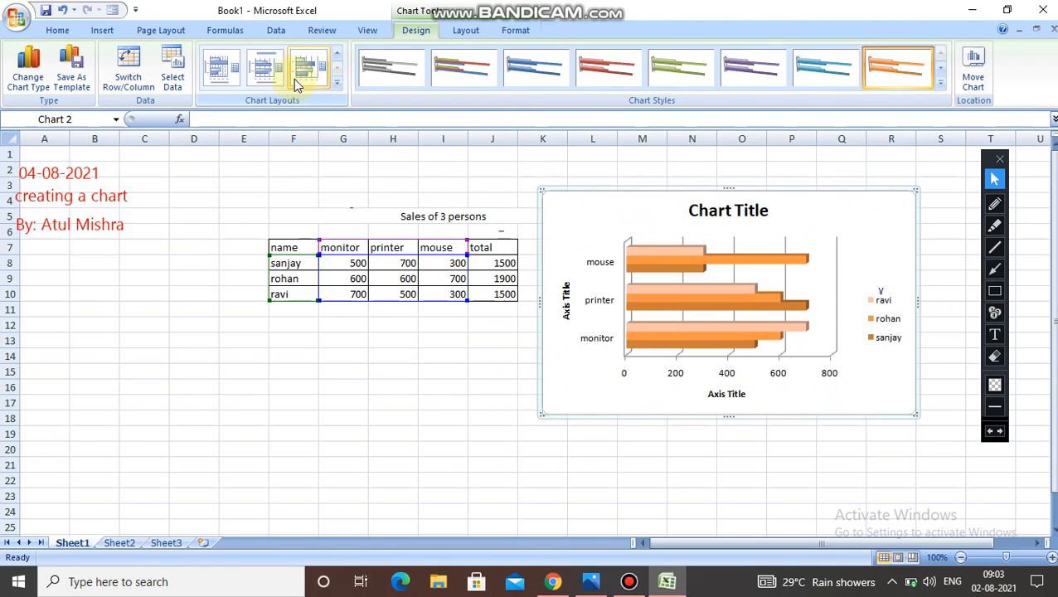
{"action": "left_click", "coordinate": [307, 70]}
{"action": "left_click", "coordinate": [225, 75]}
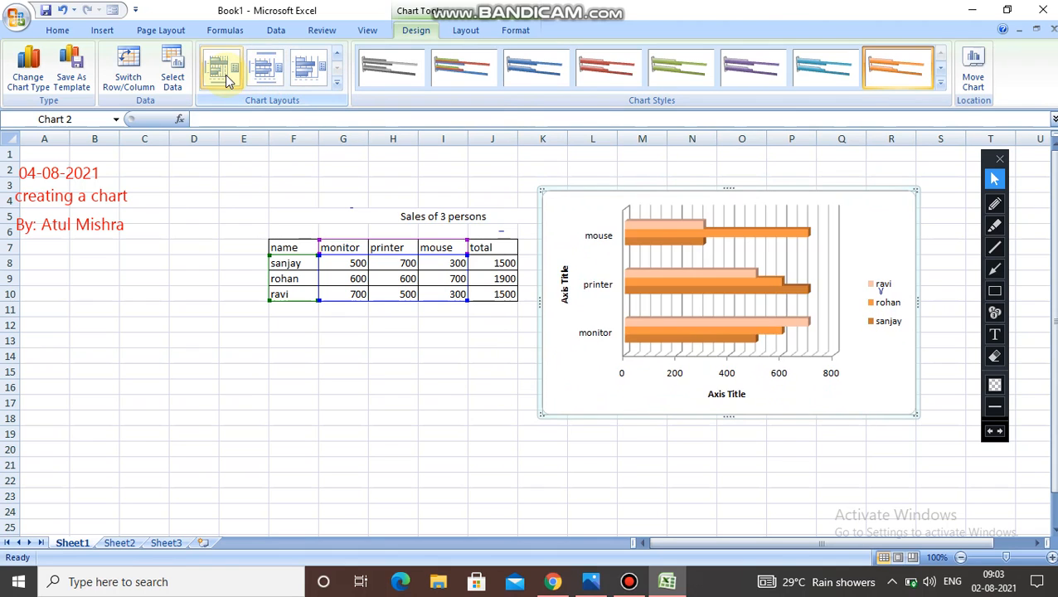
{"action": "left_click", "coordinate": [339, 84]}
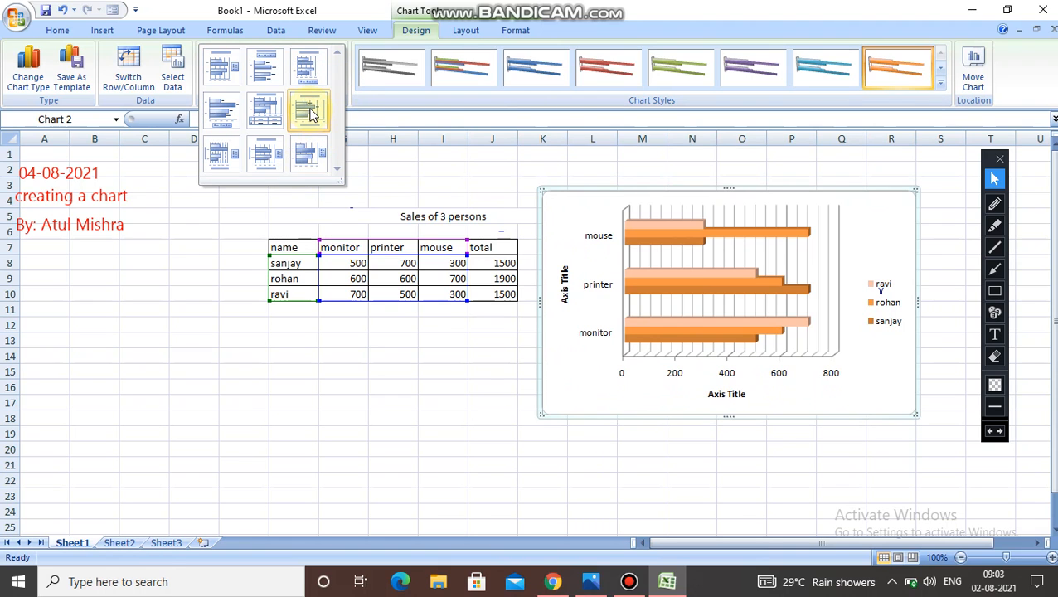
{"action": "left_click", "coordinate": [311, 113]}
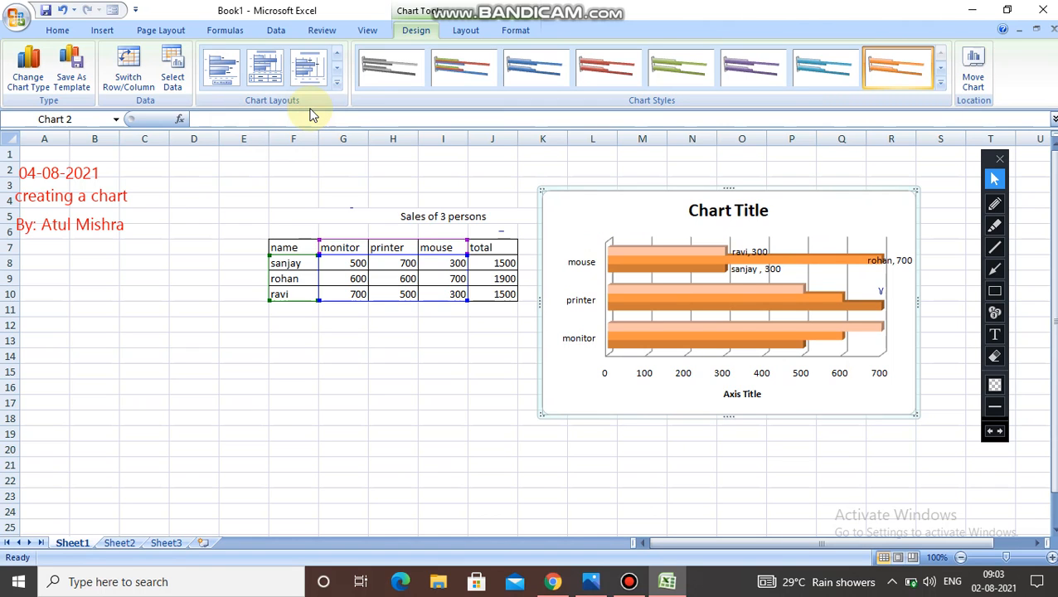
Change the bar chart to an exploded doughnut chart
{"action": "left_click", "coordinate": [37, 86]}
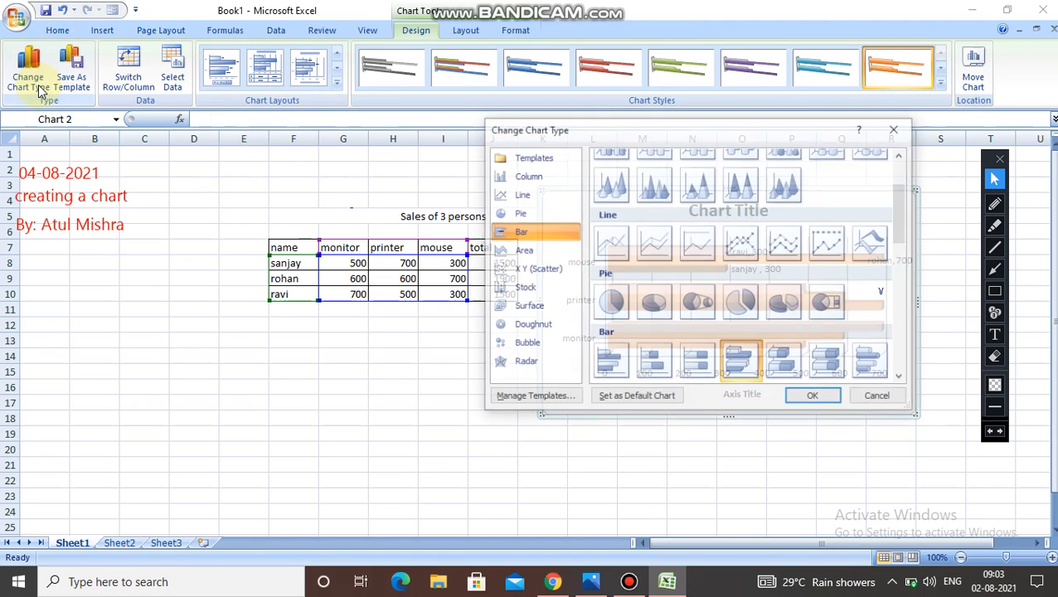
{"action": "left_click", "coordinate": [547, 325]}
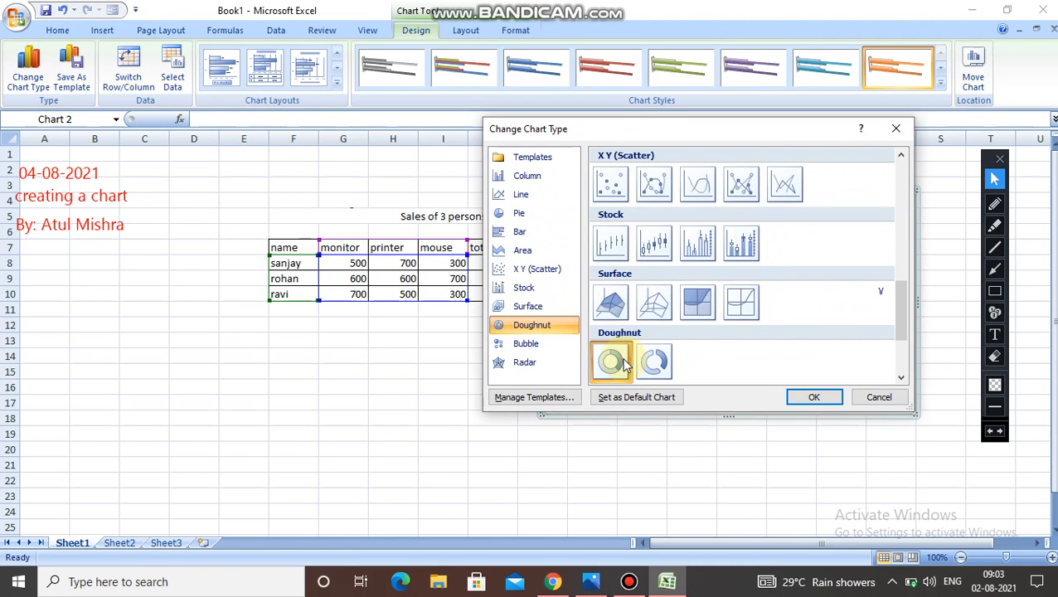
{"action": "left_click", "coordinate": [653, 361]}
{"action": "left_click", "coordinate": [809, 393]}
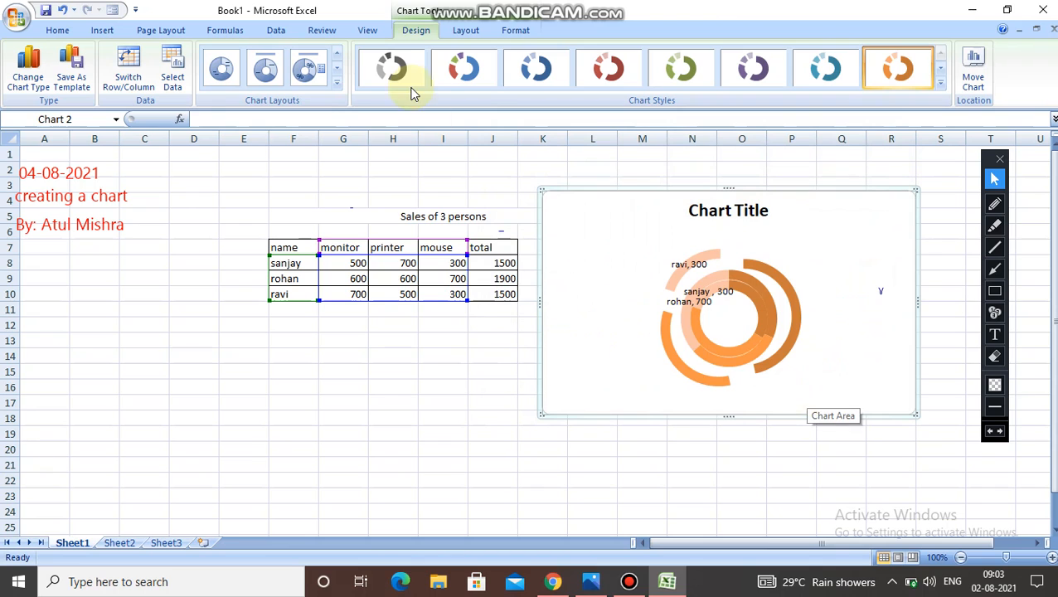
Try the blue and green styles and the percentage-label layout on the doughnut chart, and apply the multicolour style
{"action": "left_click", "coordinate": [475, 70]}
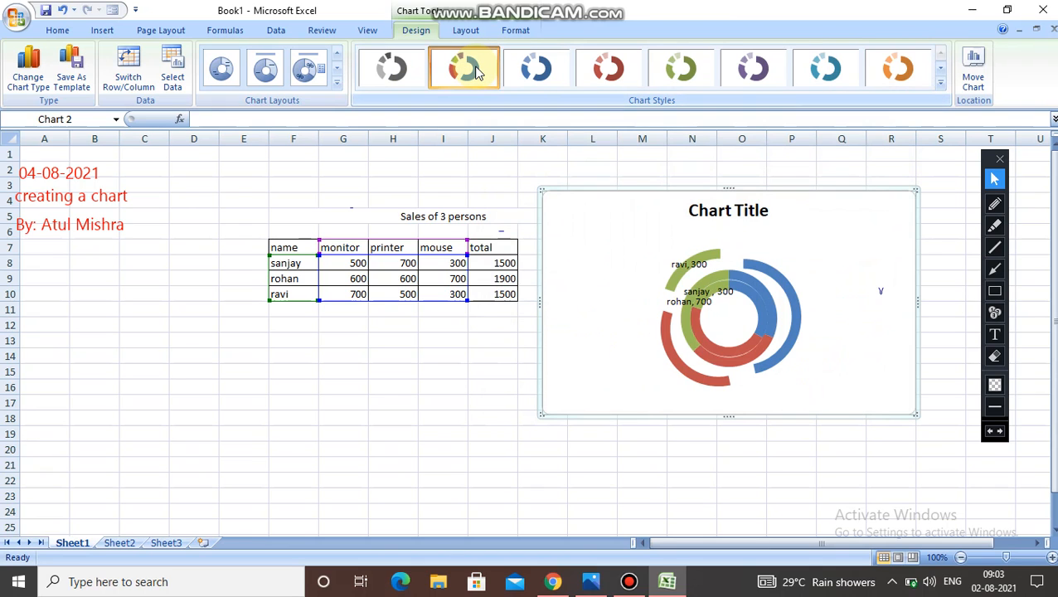
{"action": "left_click", "coordinate": [549, 69]}
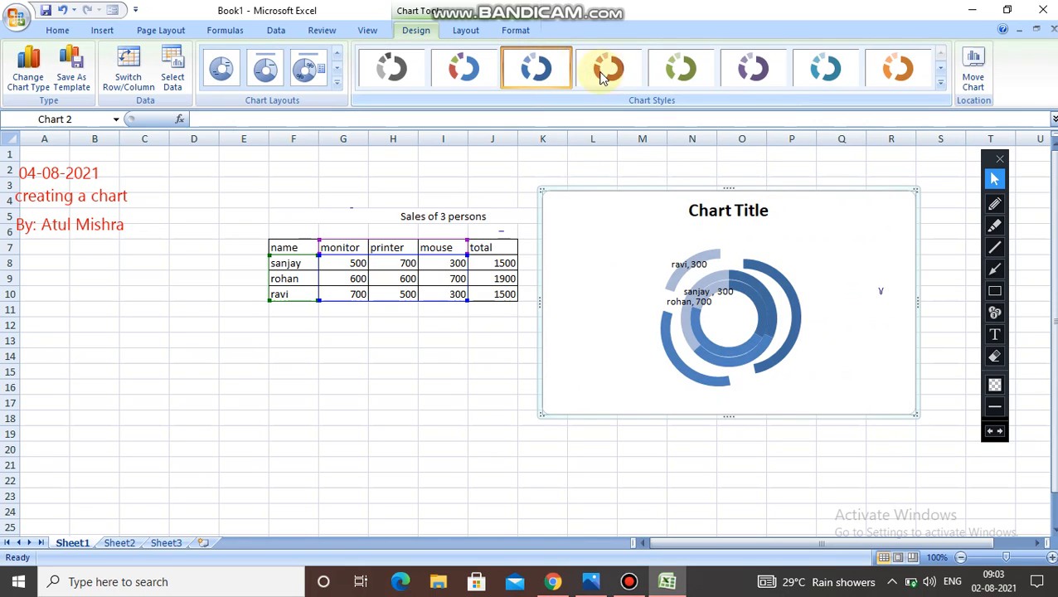
{"action": "left_click", "coordinate": [681, 69]}
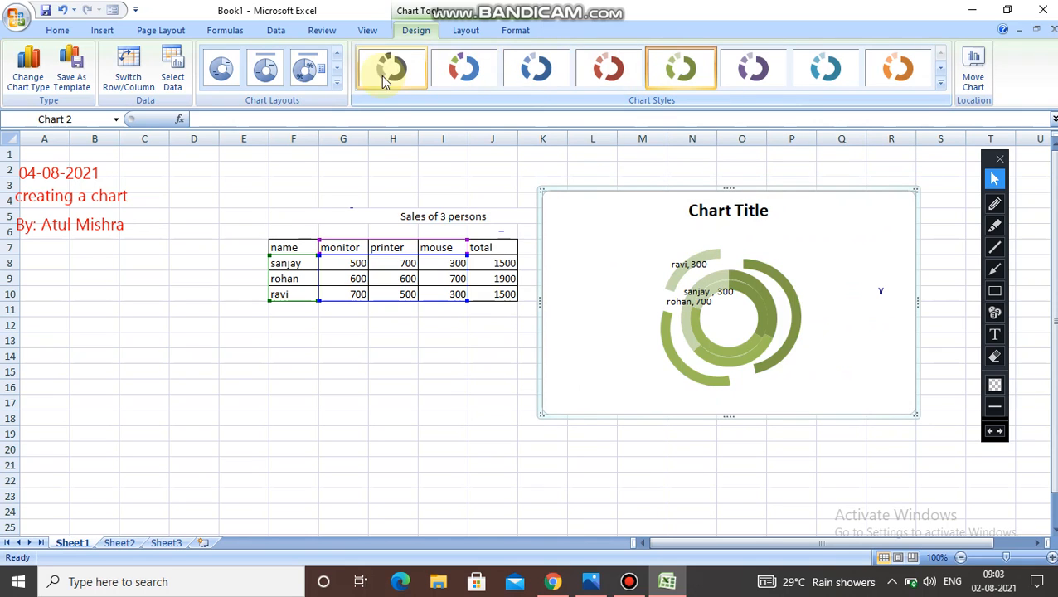
{"action": "left_click", "coordinate": [313, 77]}
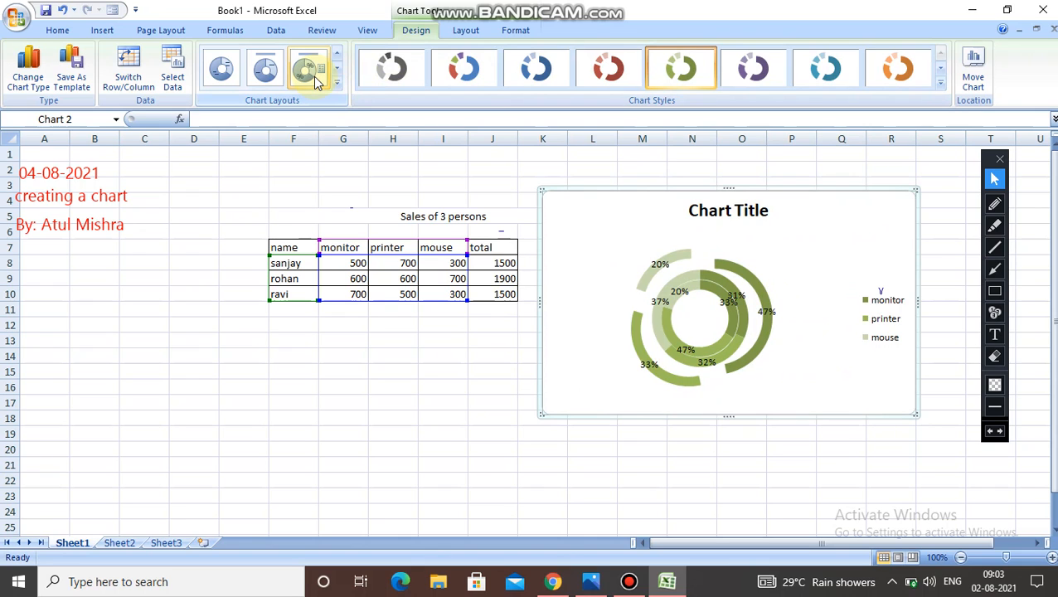
{"action": "left_click", "coordinate": [478, 71]}
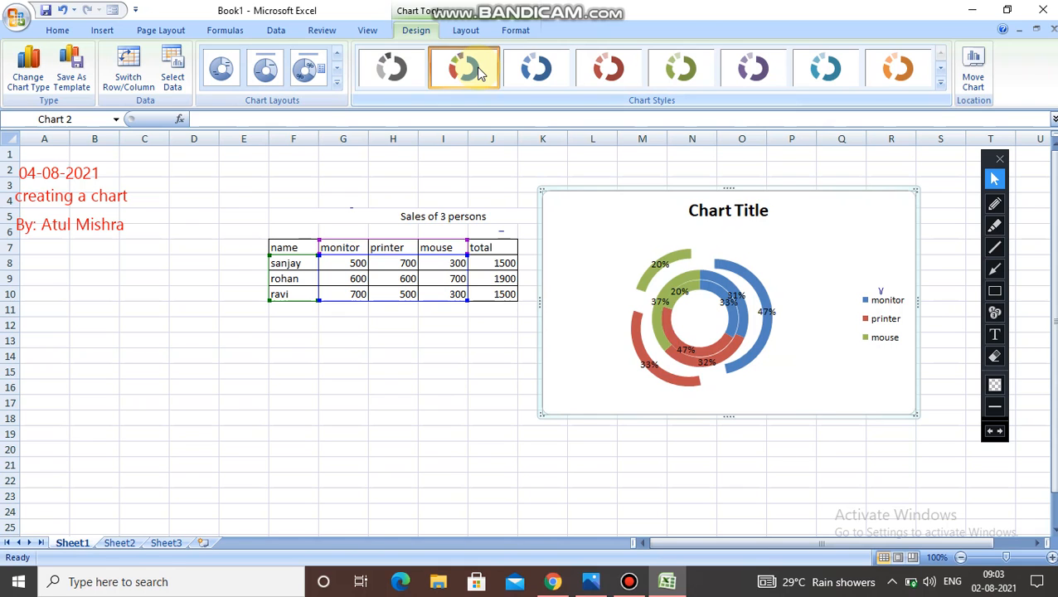
Try the doughnut layout with item names and values on the segments, and apply the one with only a legend
{"action": "left_click", "coordinate": [221, 68]}
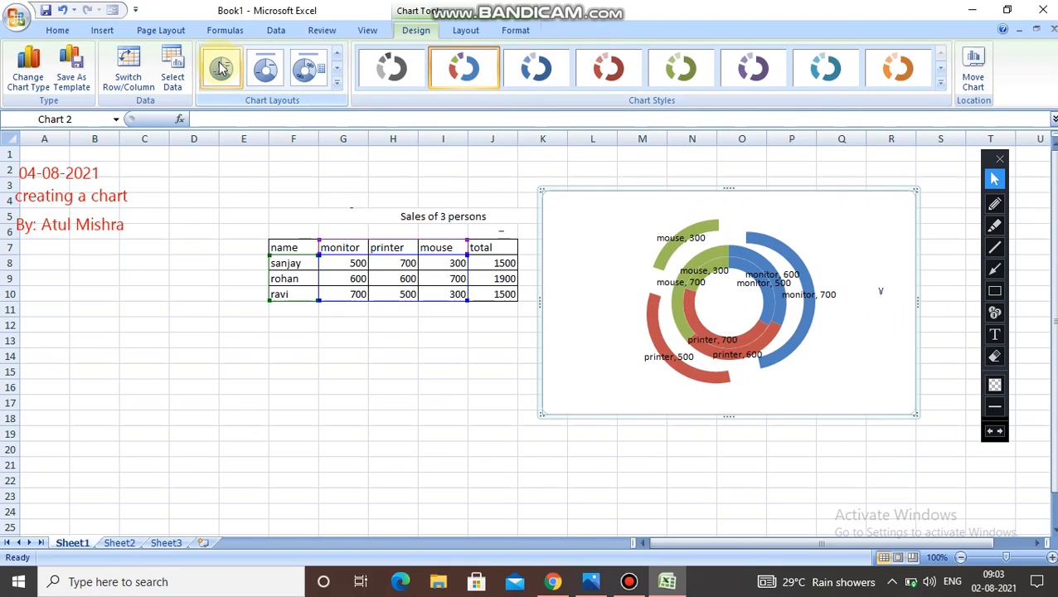
{"action": "left_click", "coordinate": [337, 83]}
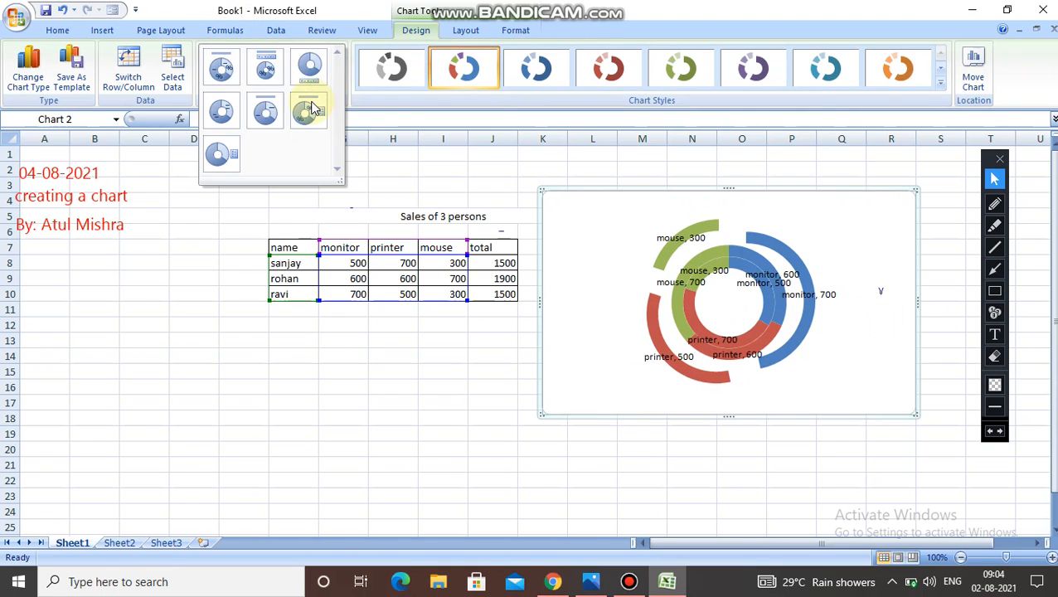
{"action": "left_click", "coordinate": [221, 151]}
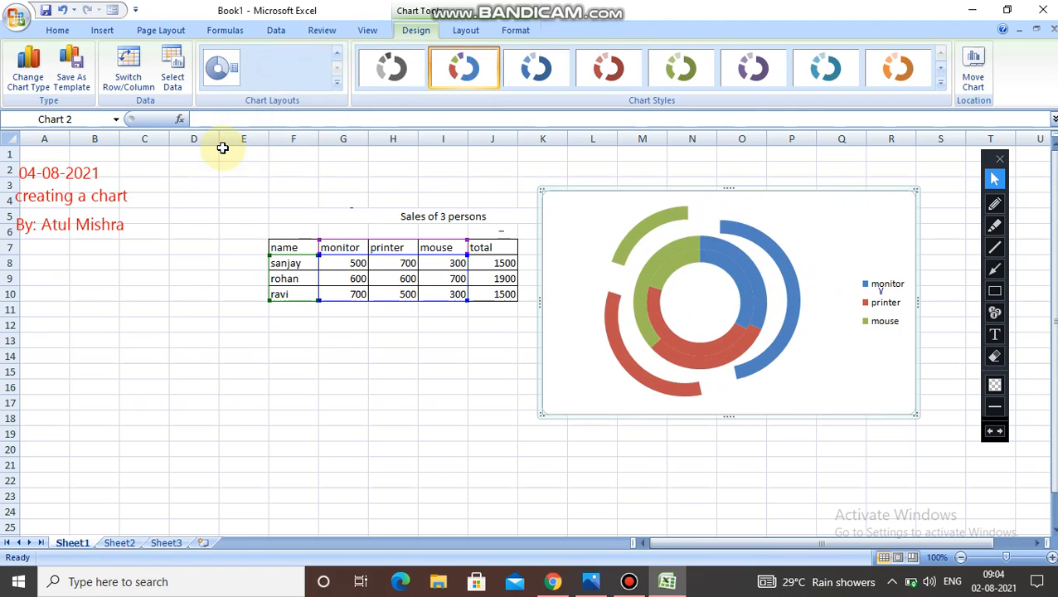
Change the exploded doughnut chart to a regular doughnut chart
{"action": "left_click", "coordinate": [31, 86]}
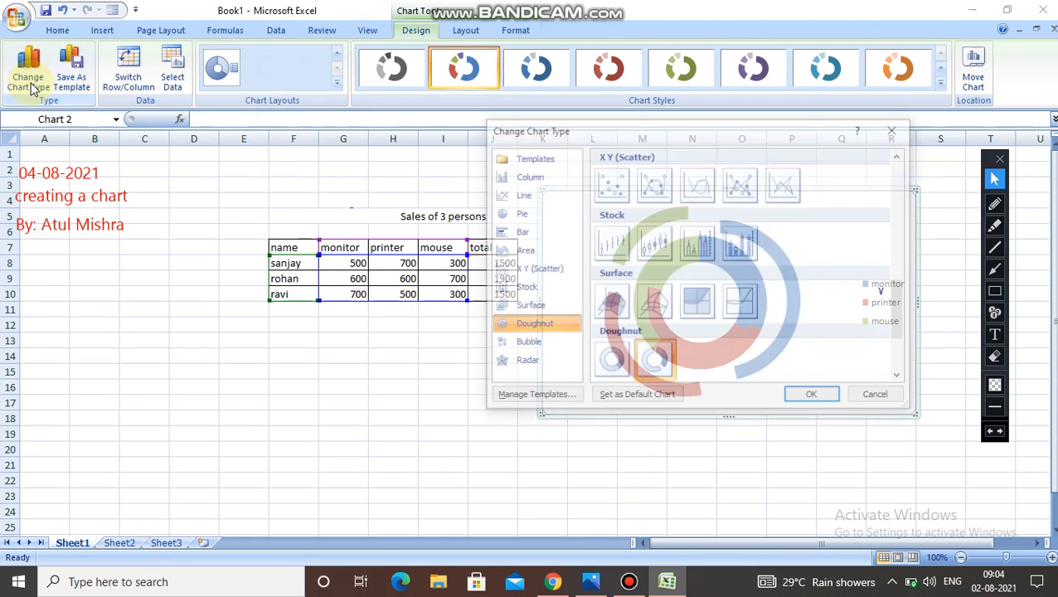
{"action": "left_click", "coordinate": [612, 360]}
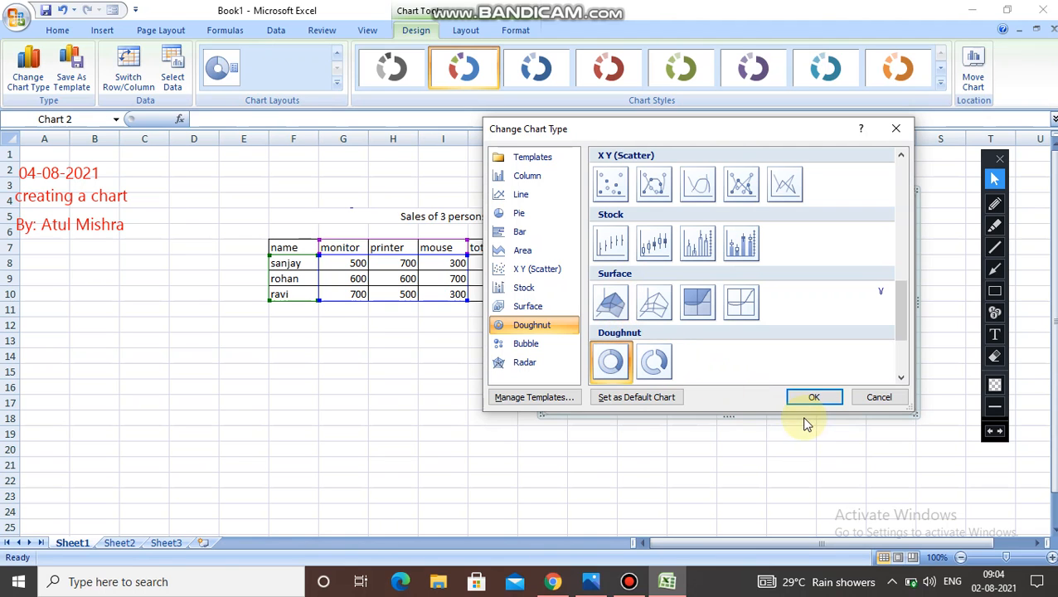
{"action": "left_click", "coordinate": [814, 399]}
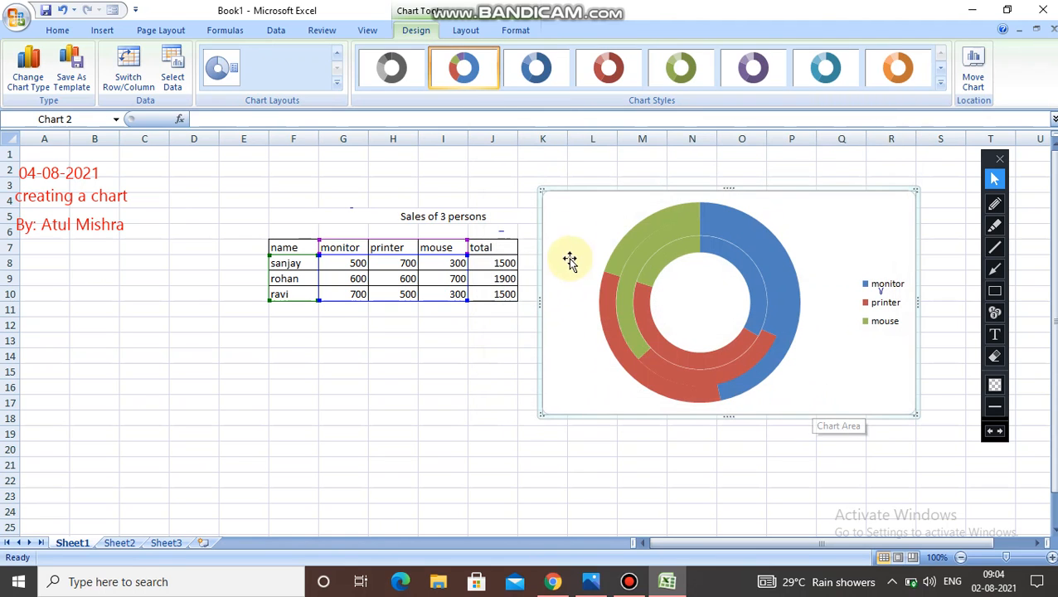
{"action": "mouse_move", "coordinate": [638, 6]}
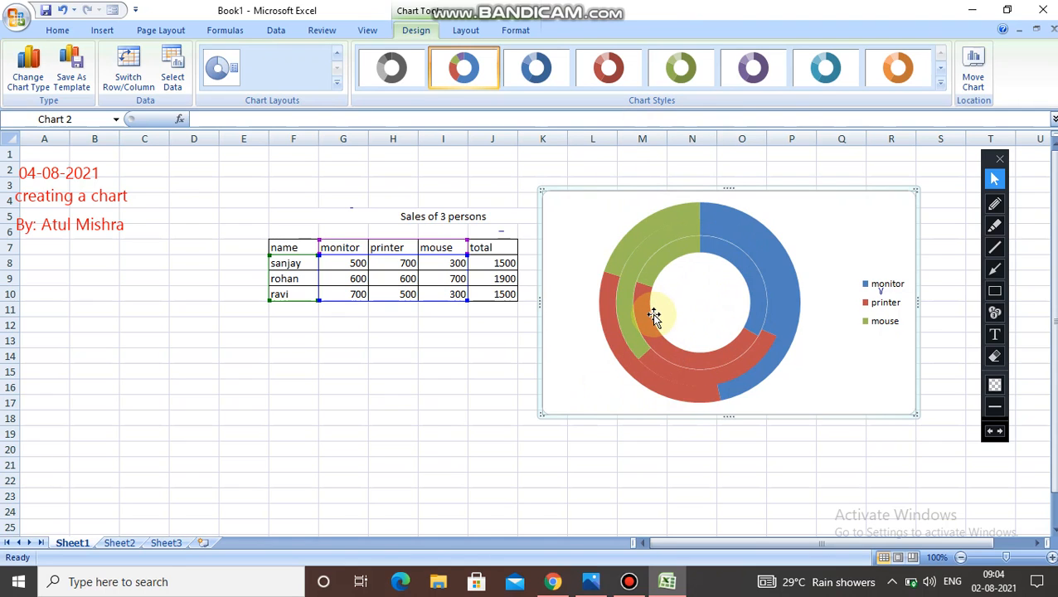
Examine the person, item, value and percentage behind individual segments of the doughnut chart's rings
{"action": "mouse_move", "coordinate": [764, 372]}
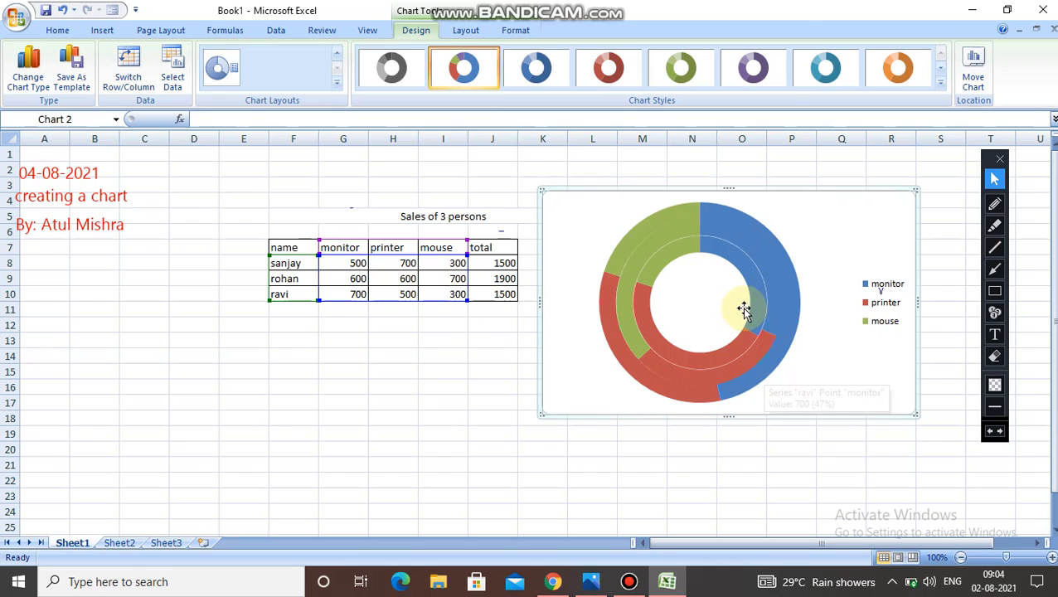
{"action": "mouse_move", "coordinate": [754, 309]}
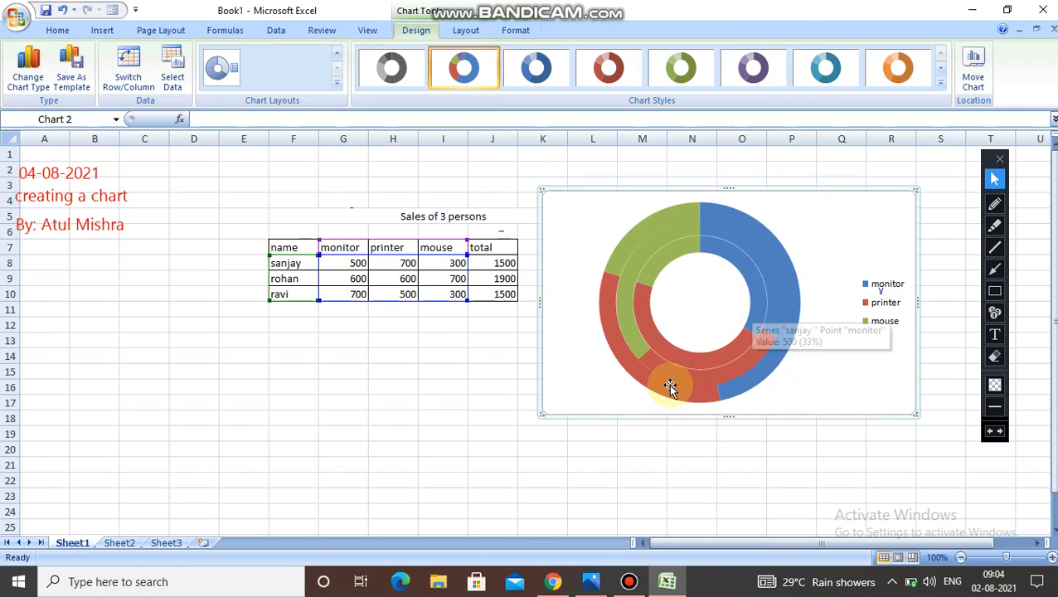
{"action": "mouse_move", "coordinate": [676, 377]}
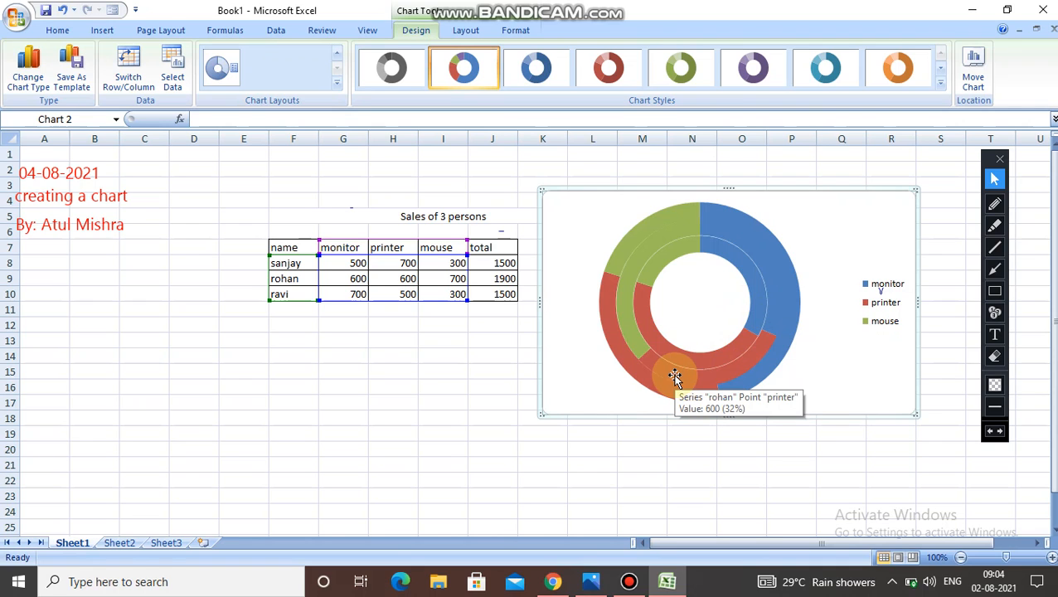
{"action": "mouse_move", "coordinate": [640, 373]}
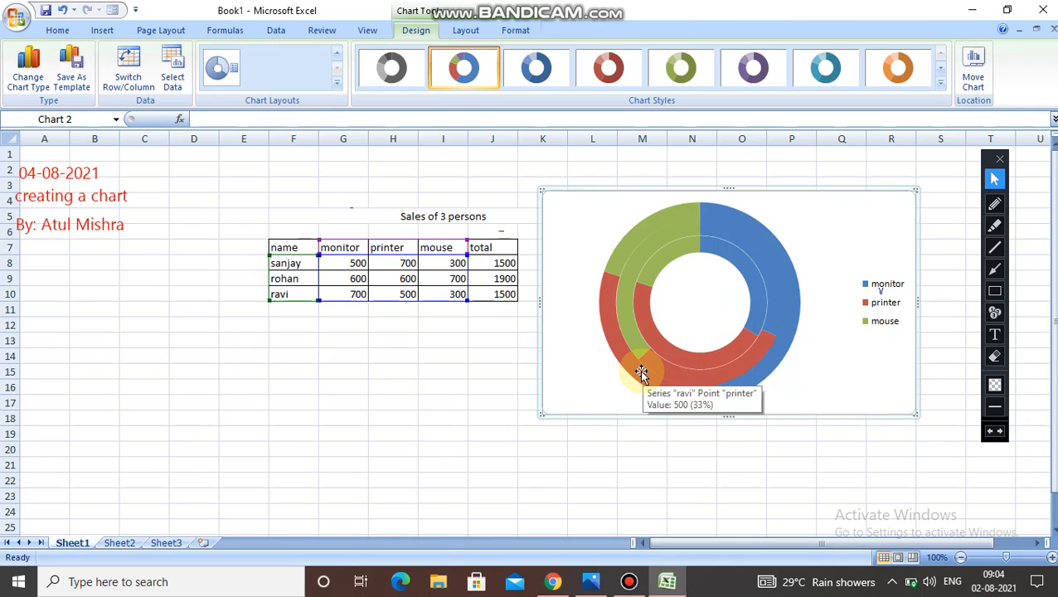
{"action": "mouse_move", "coordinate": [628, 316]}
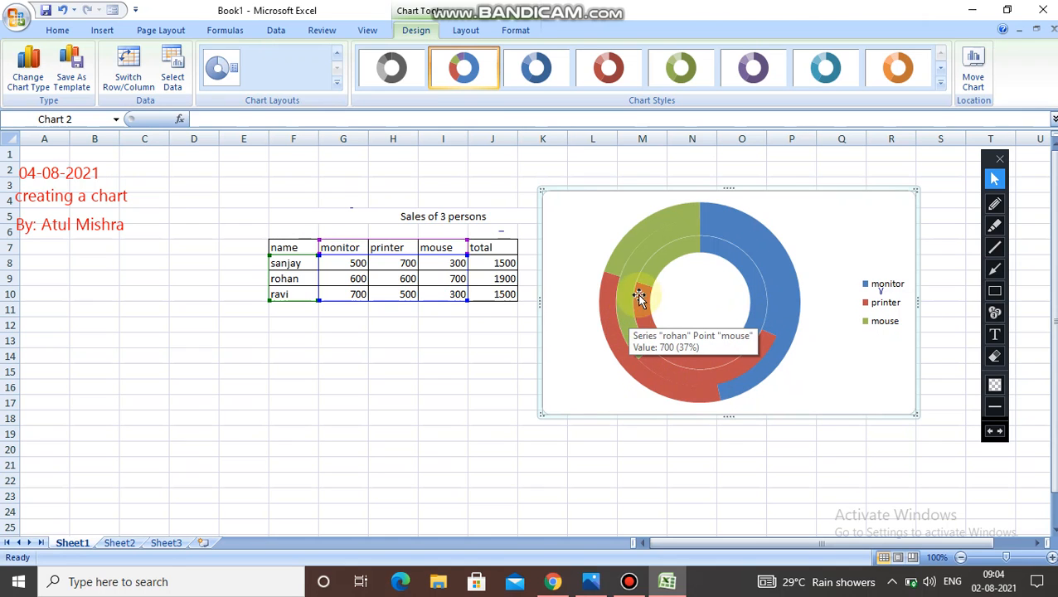
{"action": "mouse_move", "coordinate": [666, 261]}
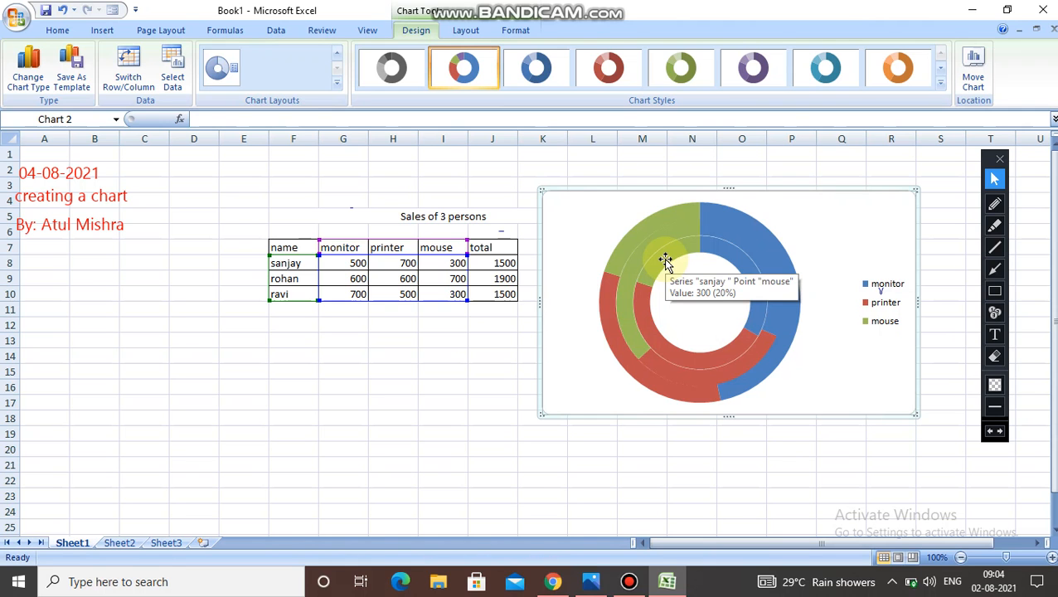
{"action": "left_click", "coordinate": [996, 180]}
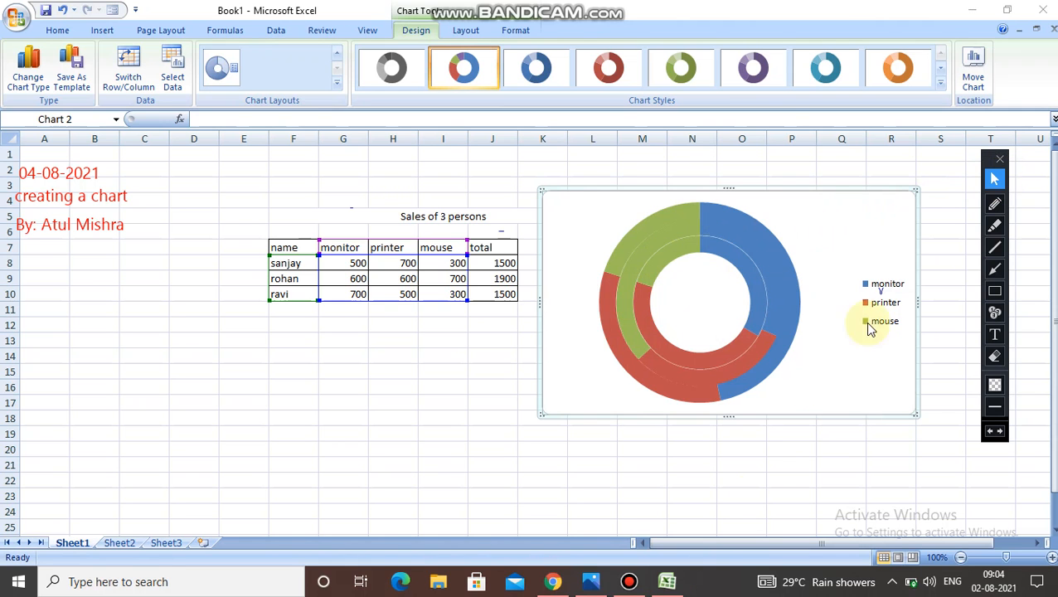
Check the textbook PDF's chart-moving instructions and move the doughnut chart to a new sheet named Chart1
{"action": "left_click", "coordinate": [554, 581]}
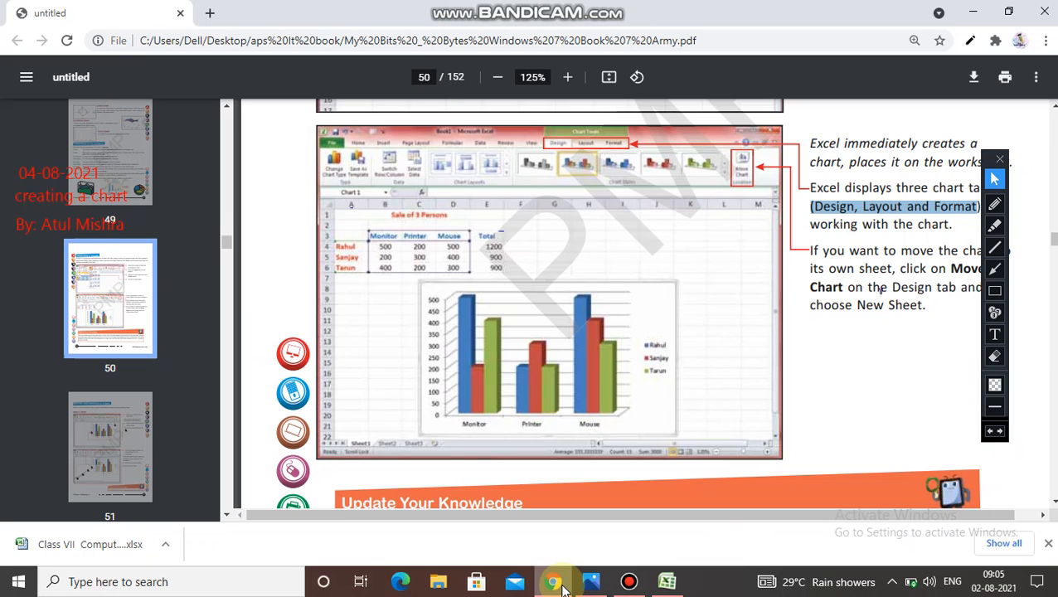
{"action": "left_click", "coordinate": [562, 587]}
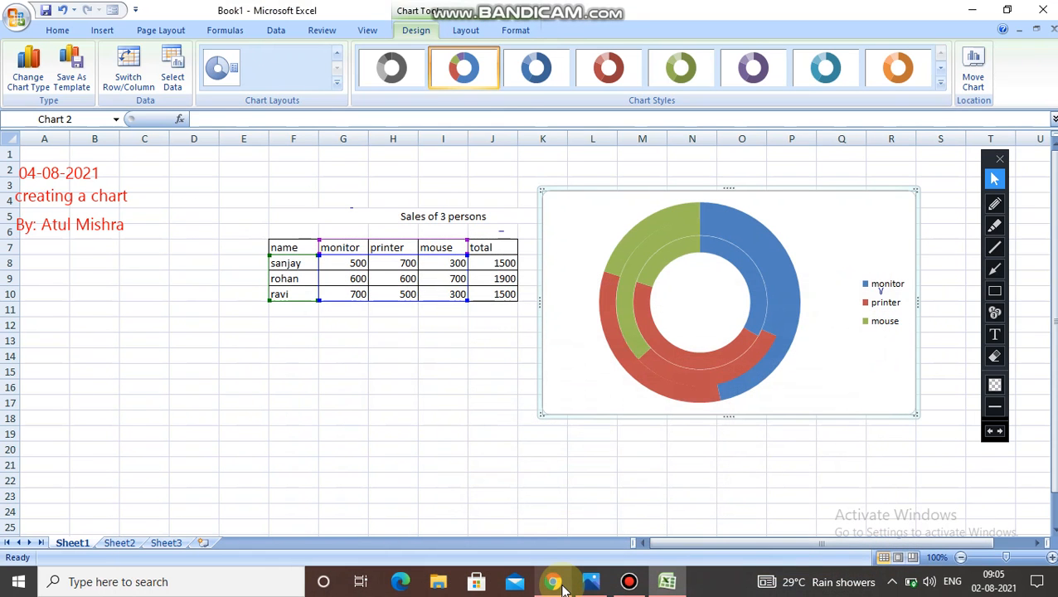
{"action": "left_click", "coordinate": [974, 75]}
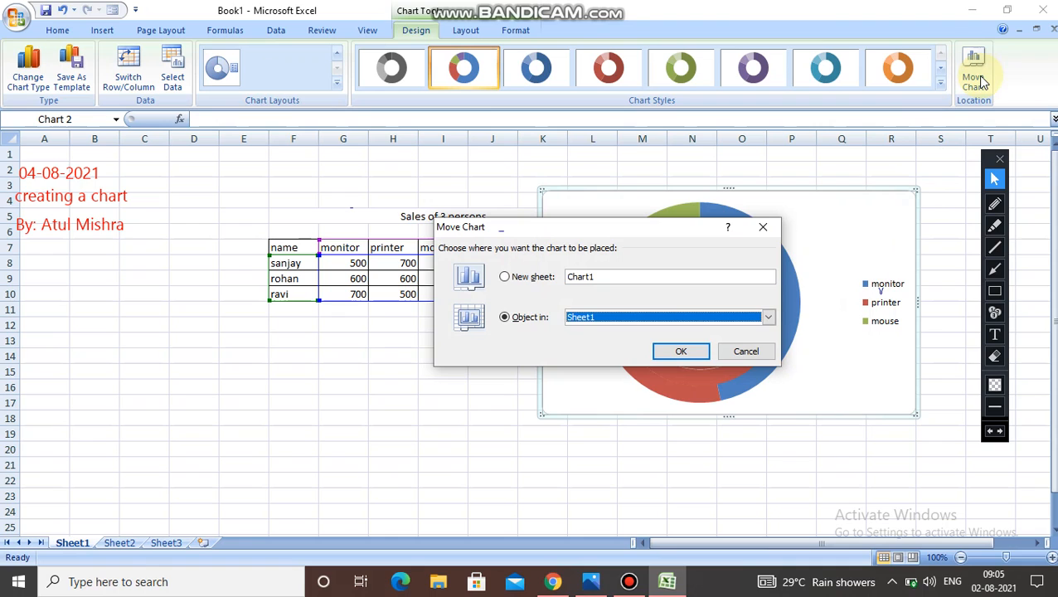
{"action": "left_click", "coordinate": [518, 282]}
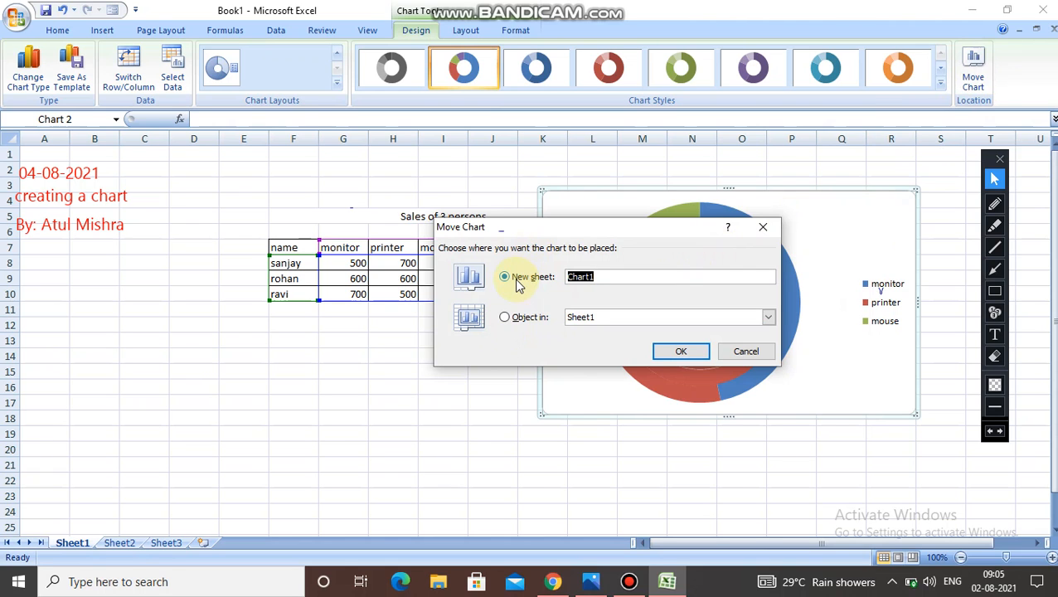
{"action": "left_click", "coordinate": [678, 353]}
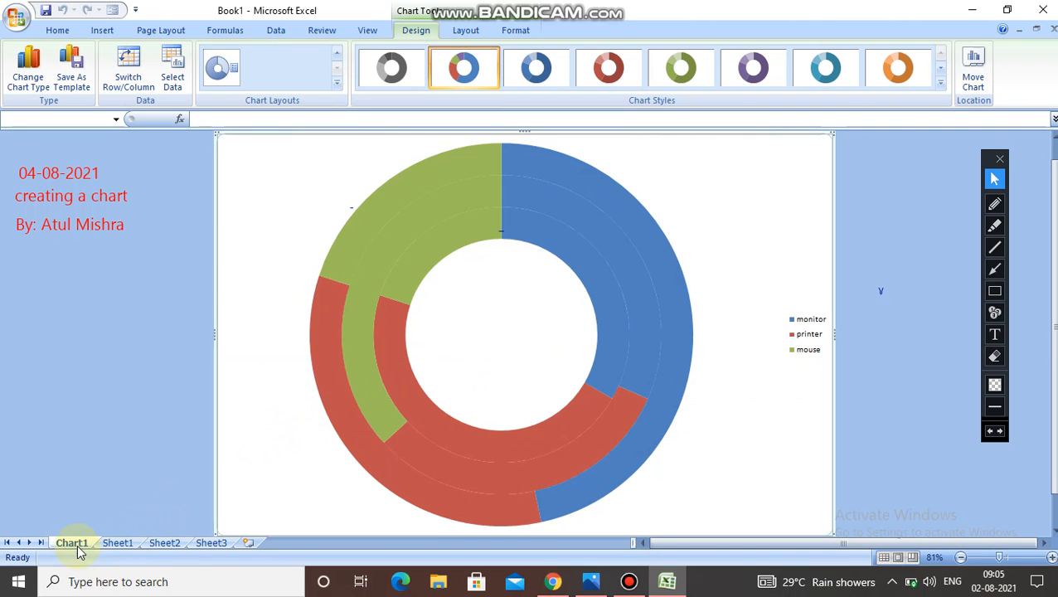
Look at Sheet1 without the chart, and move the chart from the Chart1 sheet back into Sheet1 as an object
{"action": "left_click", "coordinate": [117, 543]}
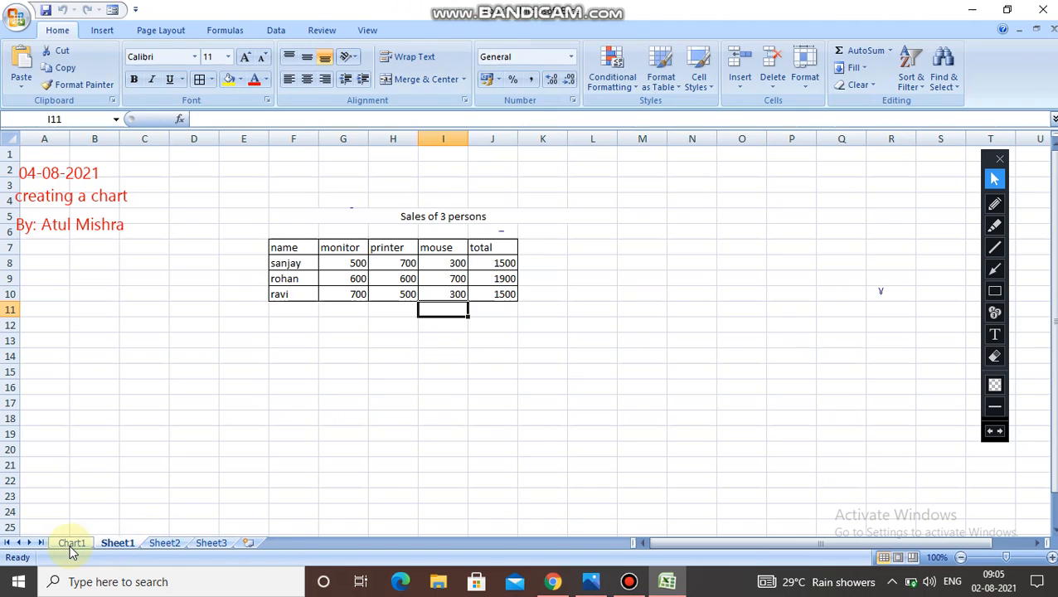
{"action": "left_click", "coordinate": [71, 545]}
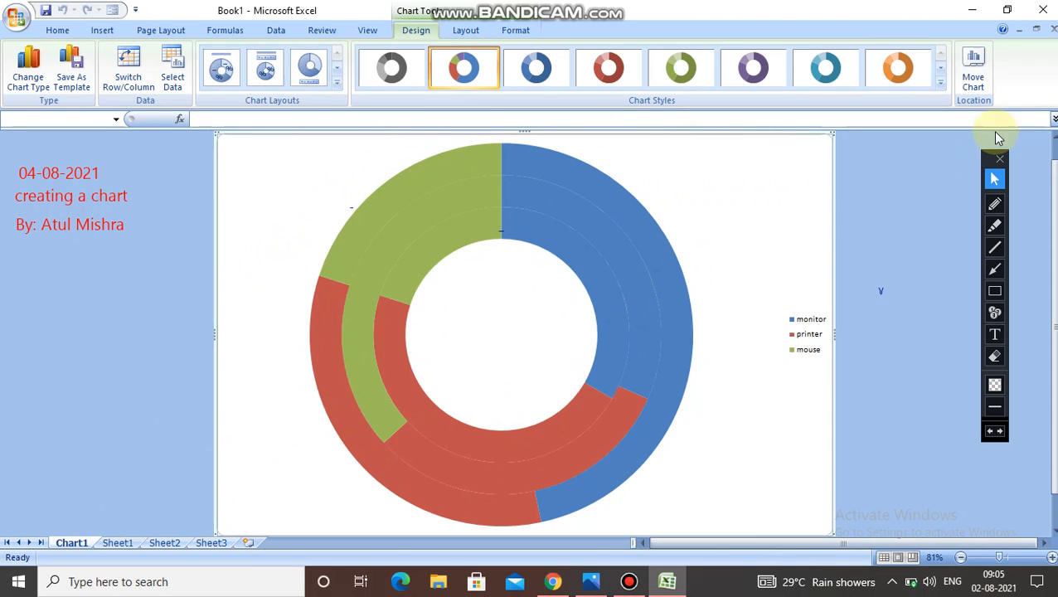
{"action": "left_click", "coordinate": [976, 87]}
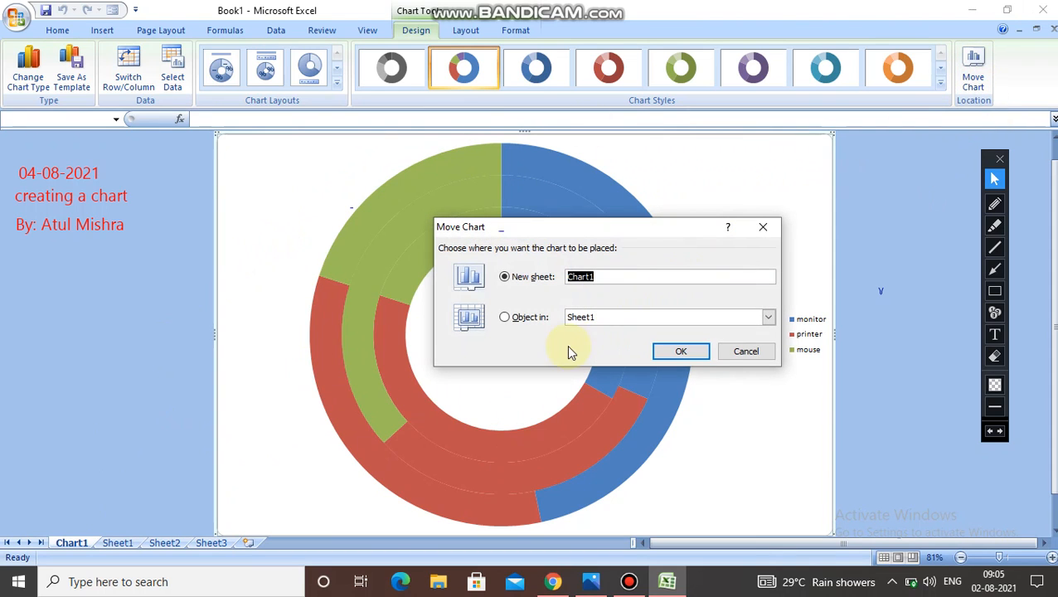
{"action": "left_click", "coordinate": [531, 318]}
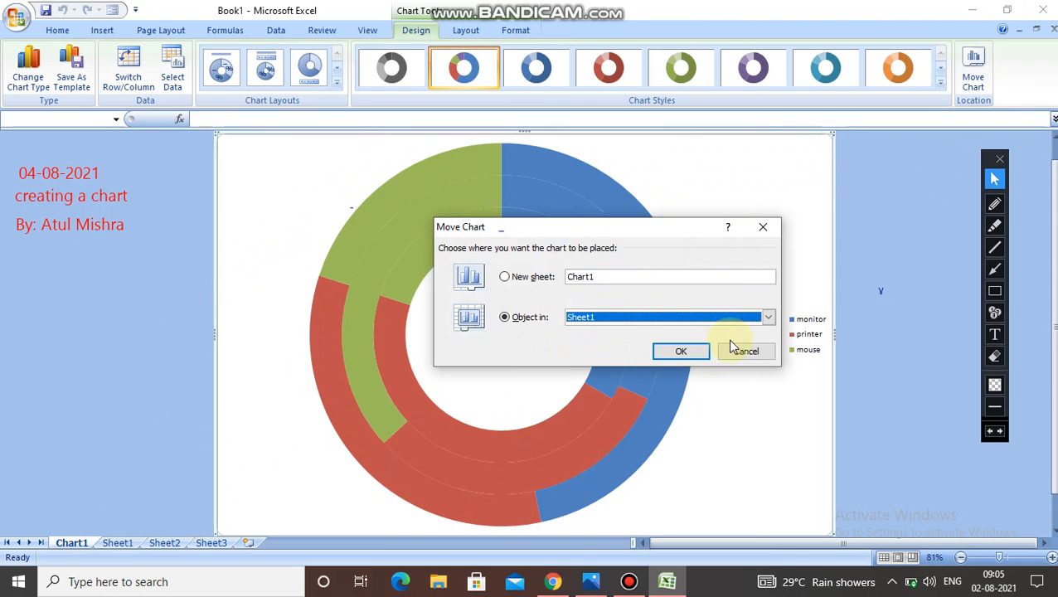
{"action": "left_click", "coordinate": [701, 357]}
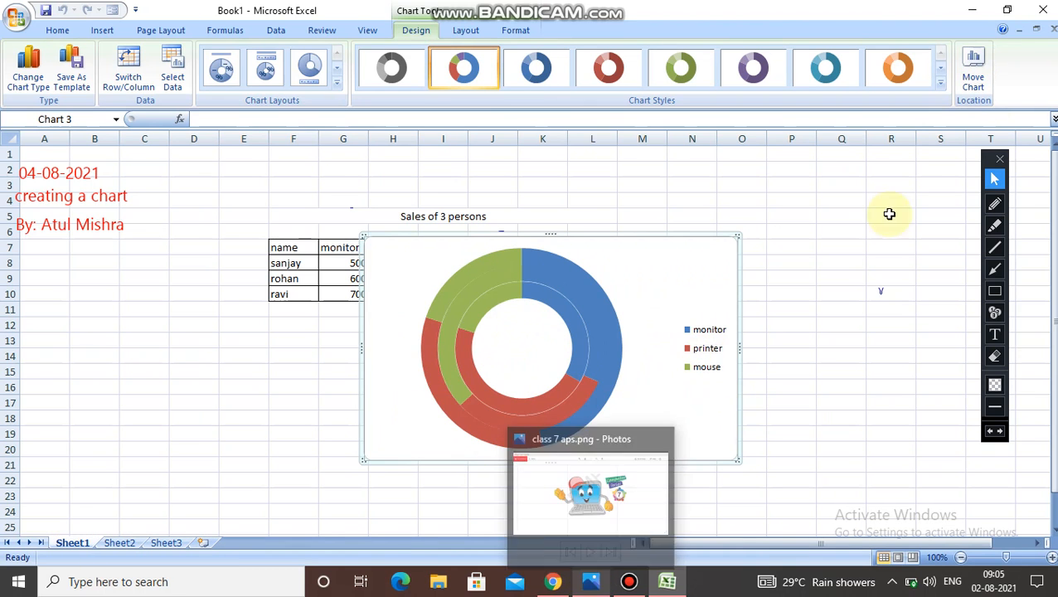
Read the textbook PDF's section on moving a chart, and move the doughnut chart up and to the right on Sheet1
{"action": "left_click", "coordinate": [552, 582]}
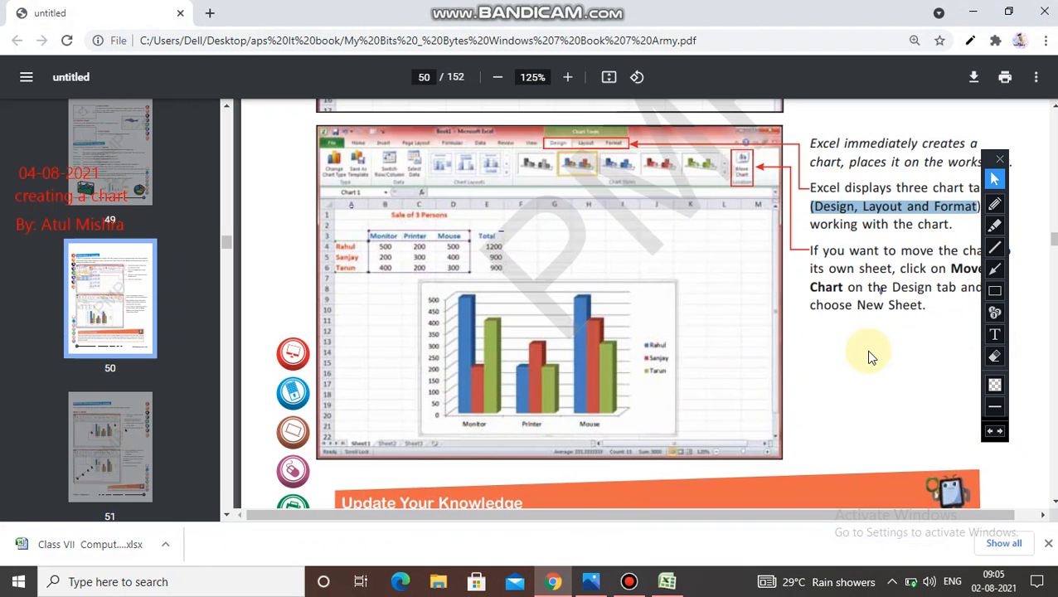
{"action": "scroll", "coordinate": [1053, 505], "scroll_direction": "down", "scroll_amount": 3}
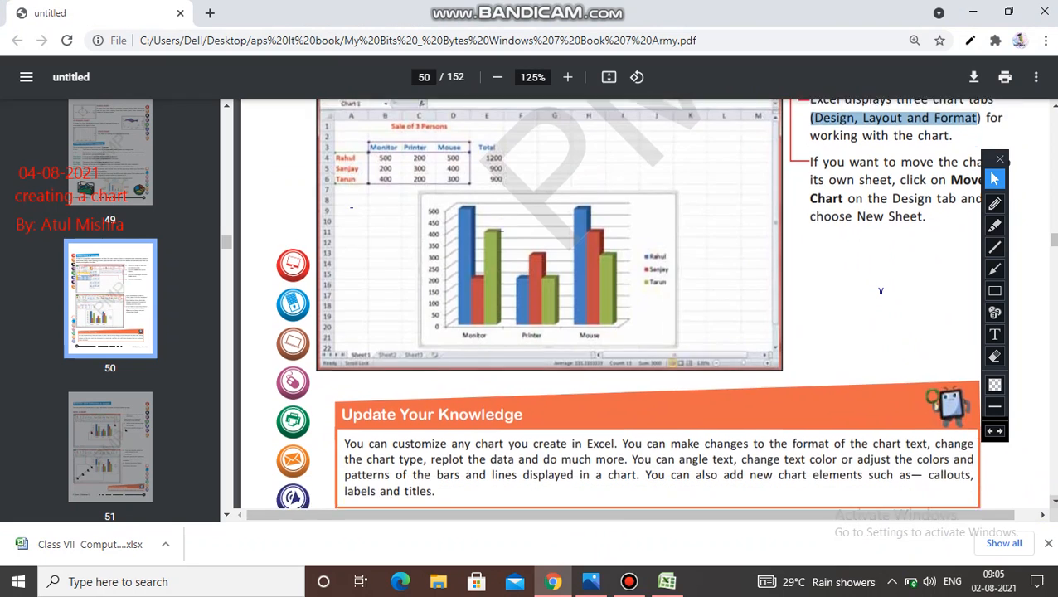
{"action": "scroll", "coordinate": [881, 291], "scroll_direction": "down", "scroll_amount": 5}
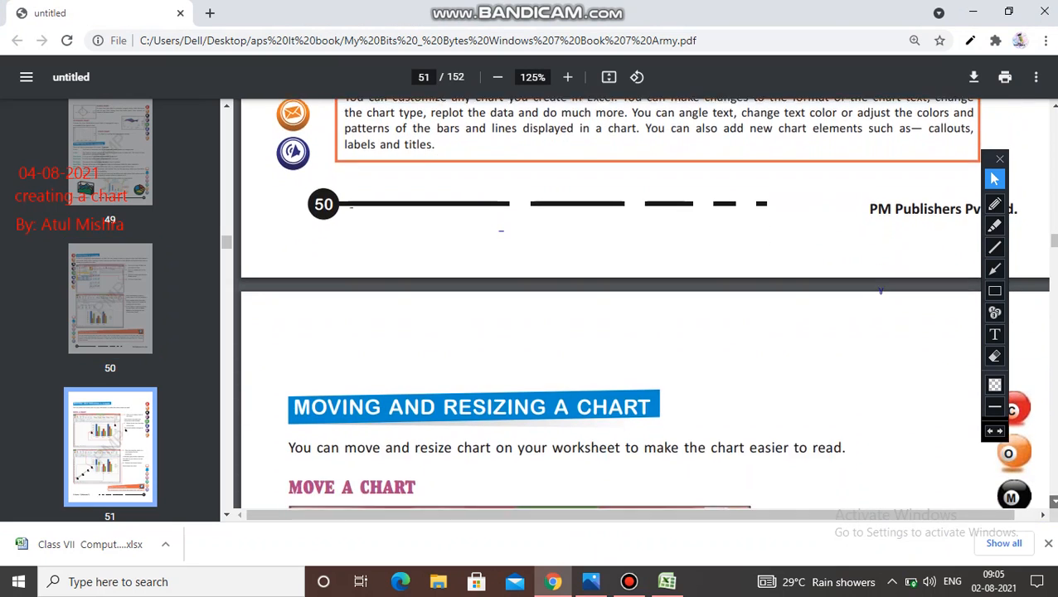
{"action": "scroll", "coordinate": [880, 291], "scroll_direction": "down", "scroll_amount": 2}
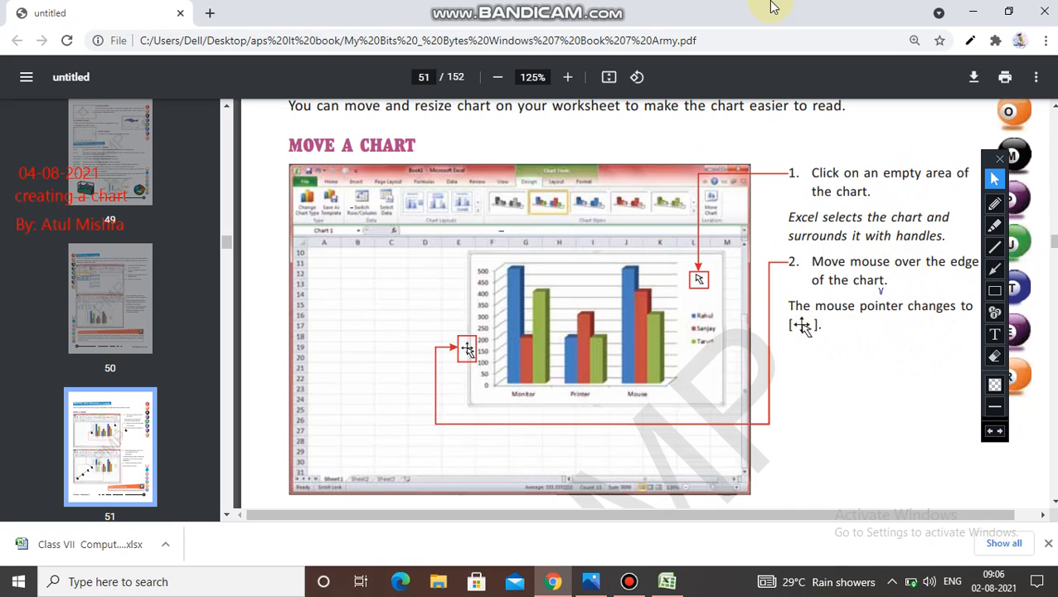
{"action": "mouse_move", "coordinate": [715, 7]}
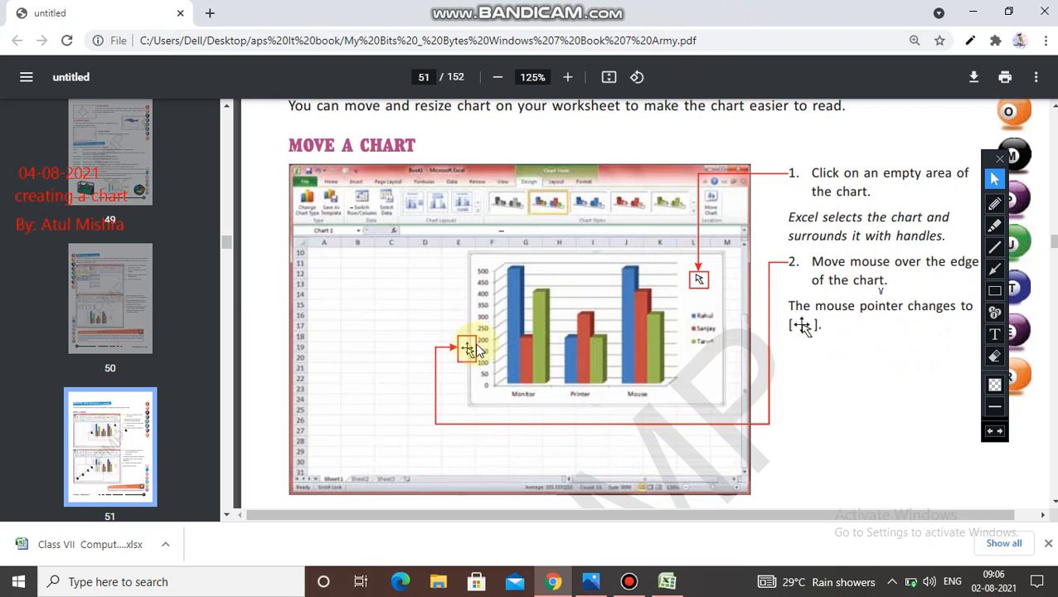
{"action": "left_click", "coordinate": [667, 582]}
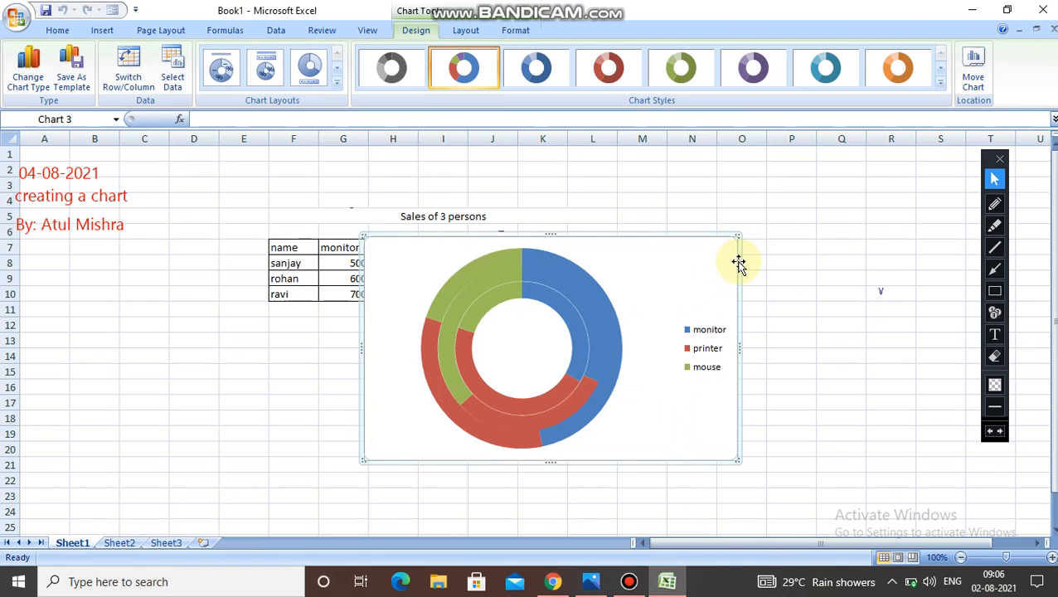
{"action": "left_click_drag", "start_coordinate": [738, 262], "coordinate": [836, 213]}
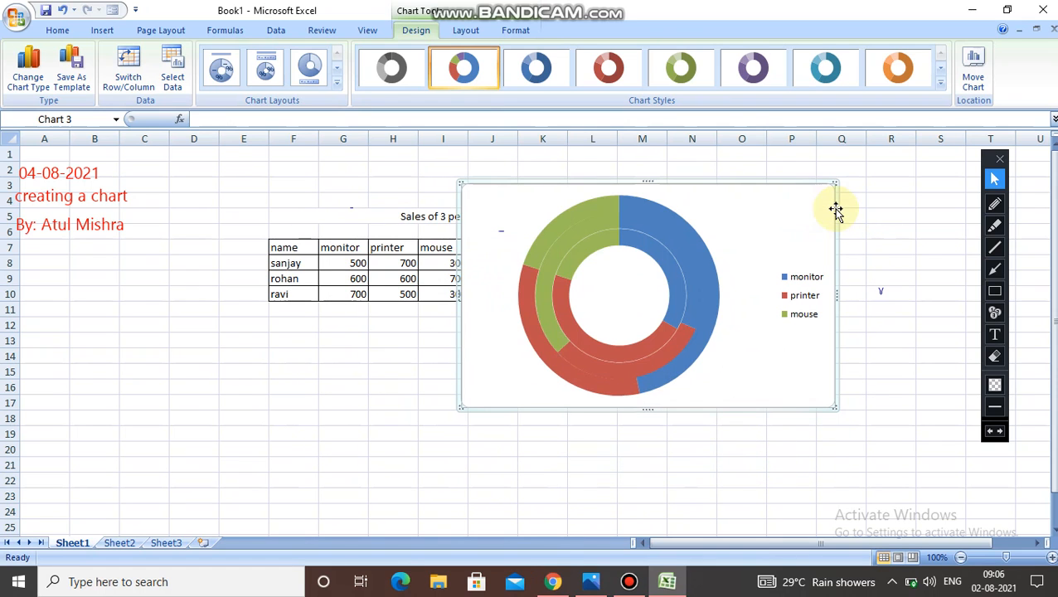
{"action": "left_click", "coordinate": [711, 276]}
{"action": "left_click", "coordinate": [753, 335]}
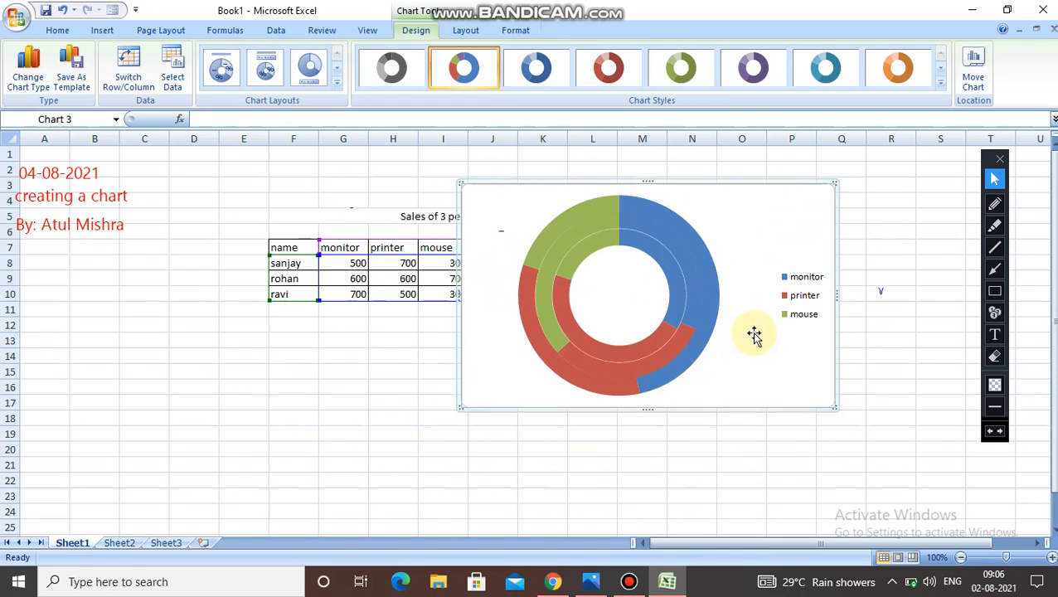
Pull the outer ring's segments apart from the doughnut and shift the whole chart slightly on the worksheet
{"action": "left_click", "coordinate": [715, 301]}
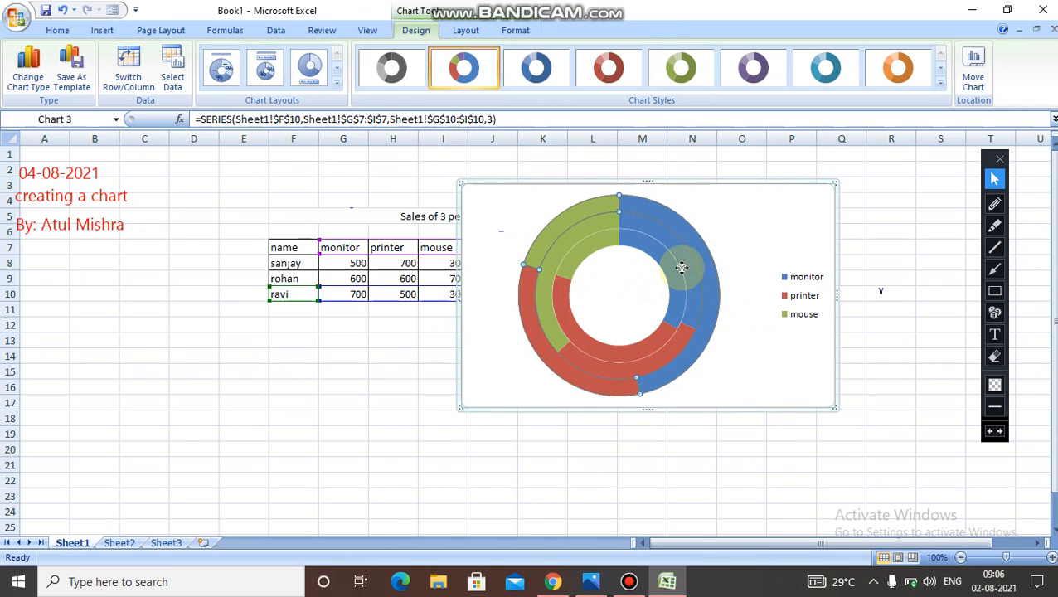
{"action": "left_click", "coordinate": [680, 267]}
{"action": "mouse_move", "coordinate": [676, 215]}
{"action": "left_click_drag", "start_coordinate": [676, 215], "coordinate": [683, 237]}
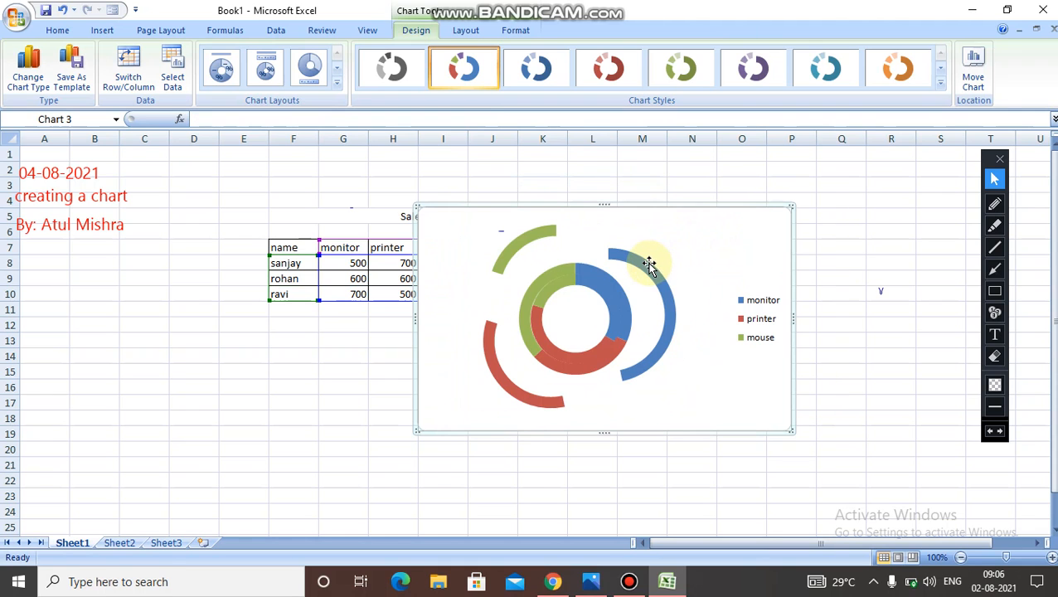
{"action": "right_click", "coordinate": [649, 265]}
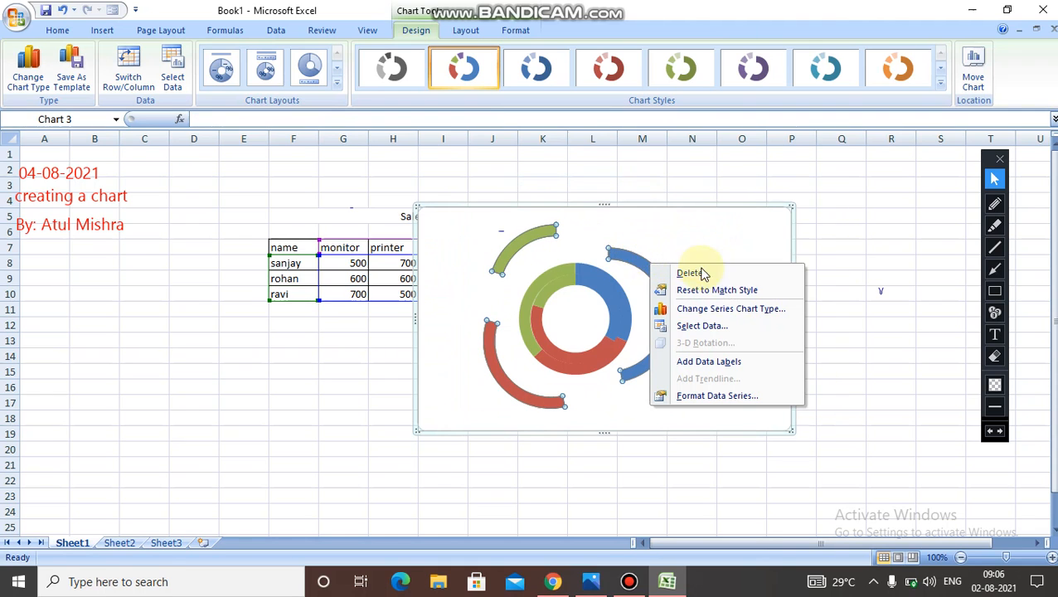
{"action": "left_click", "coordinate": [712, 243]}
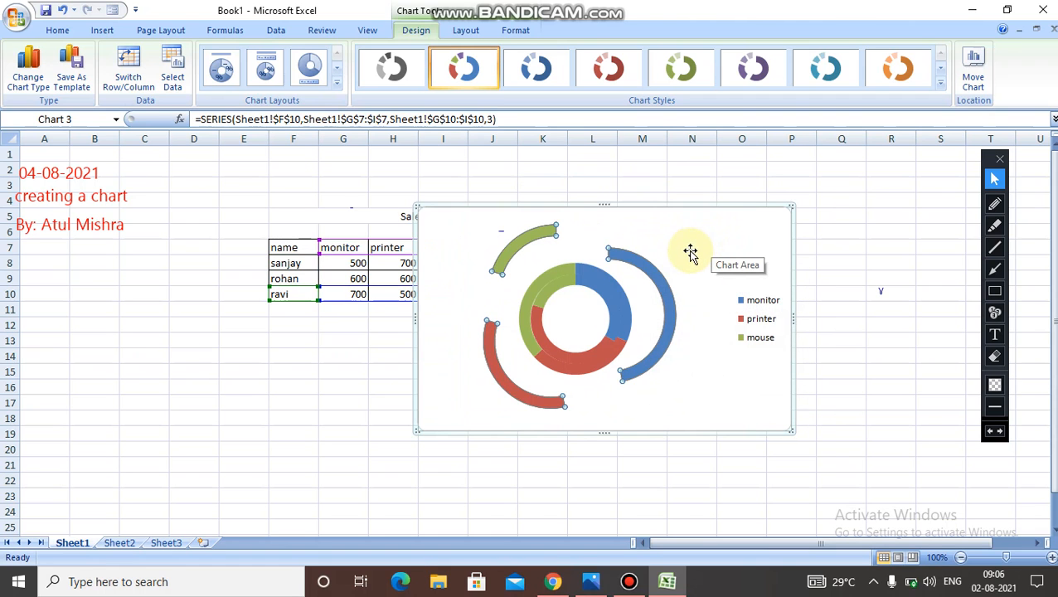
{"action": "mouse_move", "coordinate": [687, 255]}
{"action": "left_mouse_down"}
{"action": "mouse_move", "coordinate": [669, 262]}
{"action": "mouse_move", "coordinate": [692, 249]}
{"action": "left_mouse_up"}
Enlarge the plot area to the chart's full height and bring the outer ring's segments back against the inner rings
{"action": "left_click", "coordinate": [640, 277]}
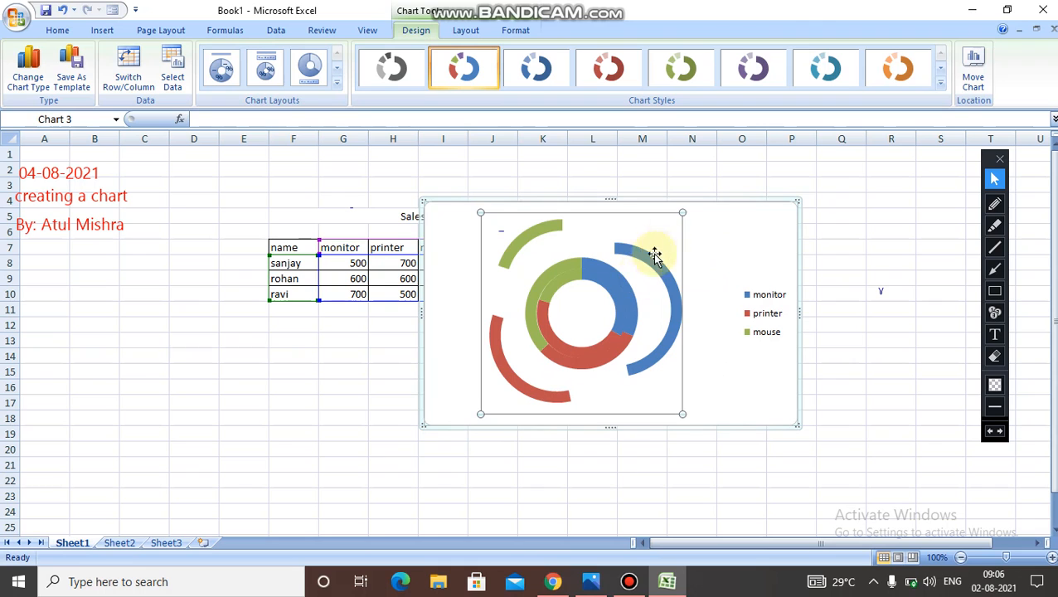
{"action": "left_click_drag", "start_coordinate": [682, 213], "coordinate": [737, 168]}
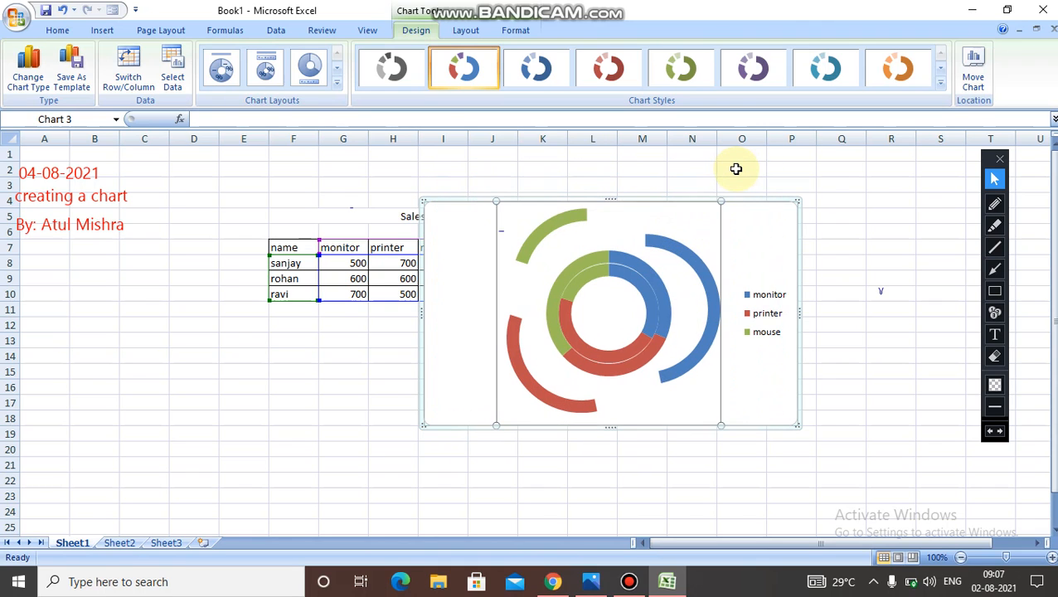
{"action": "left_click_drag", "start_coordinate": [695, 236], "coordinate": [733, 209]}
{"action": "left_click", "coordinate": [728, 201]}
{"action": "left_click", "coordinate": [685, 249]}
{"action": "left_click_drag", "start_coordinate": [684, 249], "coordinate": [639, 250]}
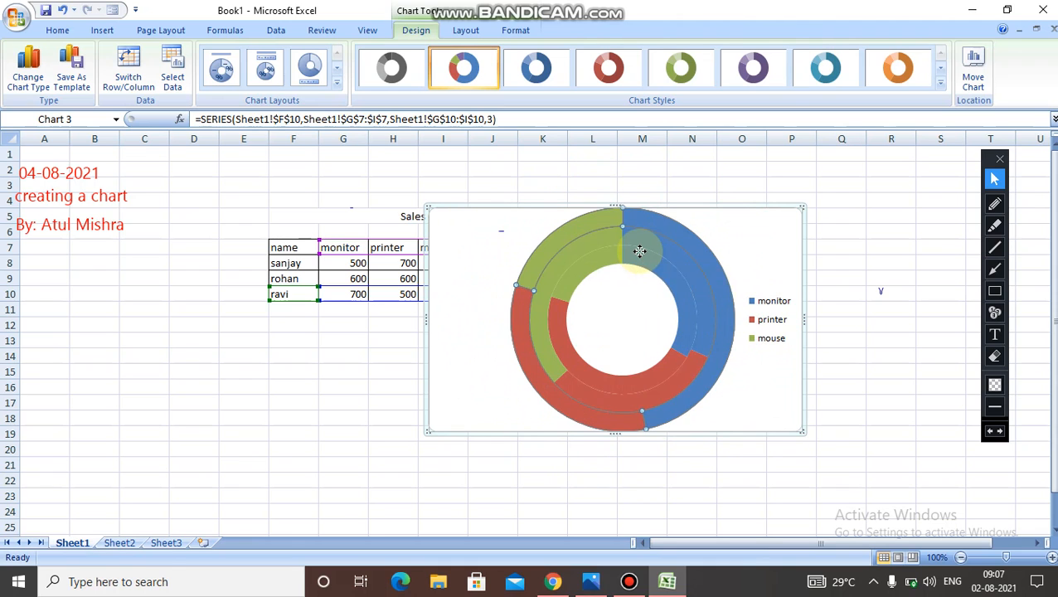
Shrink the doughnut's plot area within the chart by its upper-right corner
{"action": "left_click", "coordinate": [636, 246]}
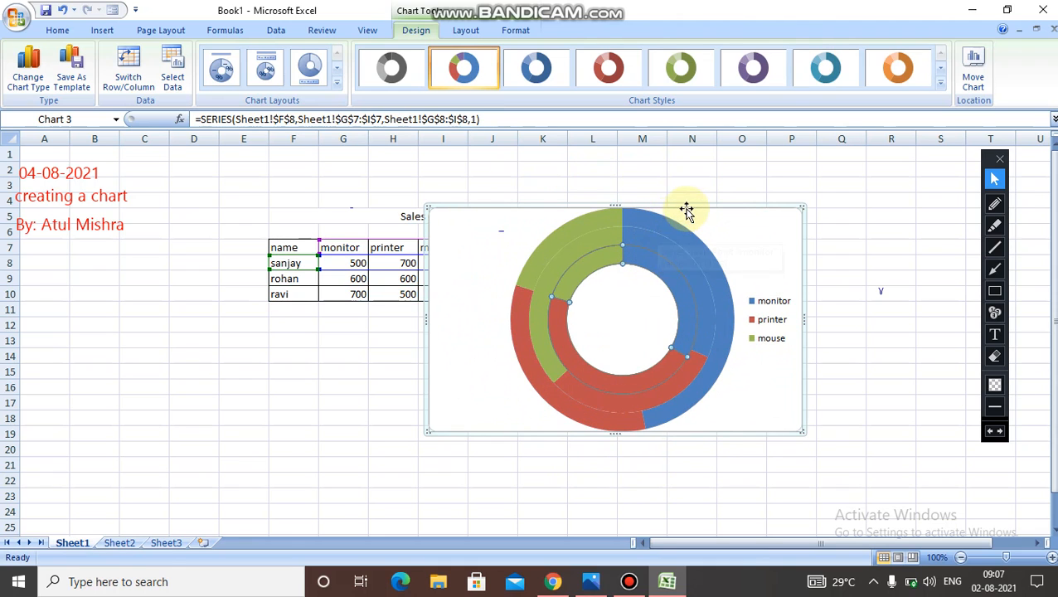
{"action": "left_click", "coordinate": [726, 245]}
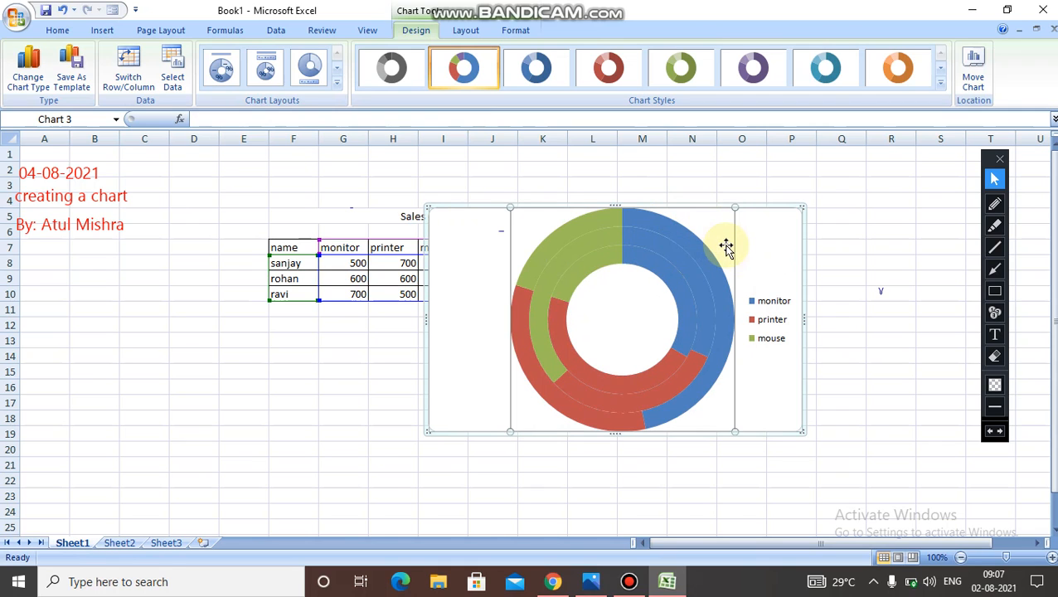
{"action": "left_click_drag", "start_coordinate": [738, 210], "coordinate": [709, 259]}
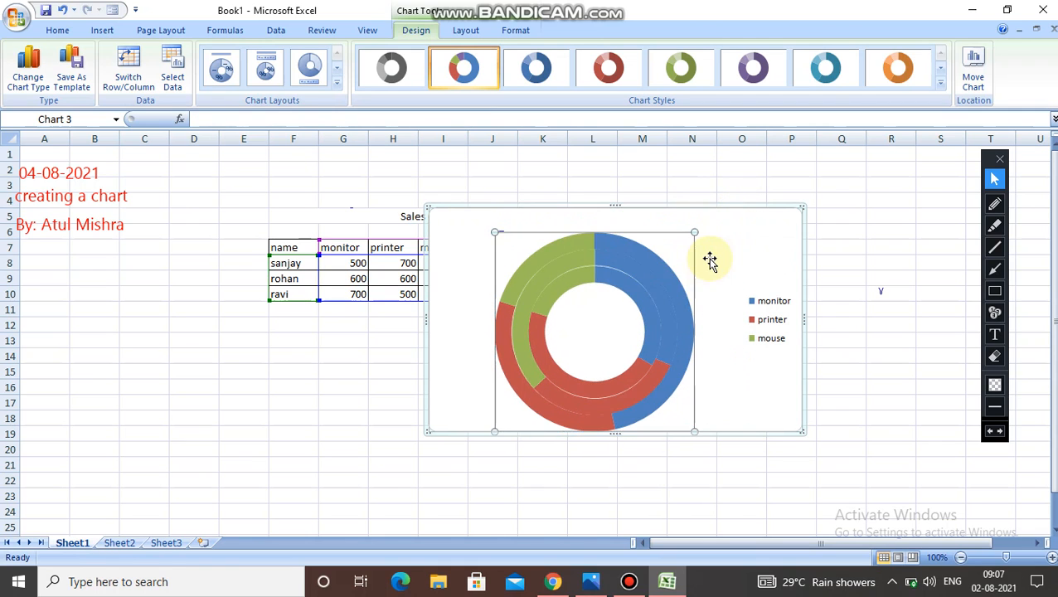
Select the middle ring's data series in the doughnut chart
{"action": "left_click", "coordinate": [654, 288]}
{"action": "mouse_move", "coordinate": [653, 287]}
{"action": "left_mouse_down"}
{"action": "mouse_move", "coordinate": [724, 262]}
{"action": "mouse_move", "coordinate": [653, 294]}
{"action": "left_mouse_up"}
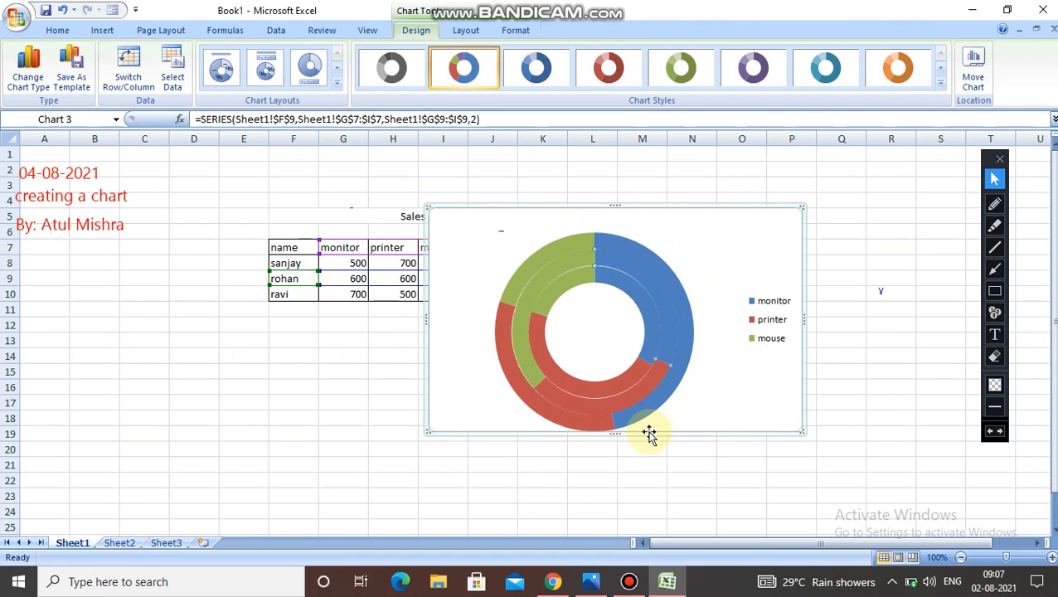
Switch to the textbook PDF in Chrome and read the remaining steps and note on moving a chart on page 51
{"action": "left_click", "coordinate": [554, 583]}
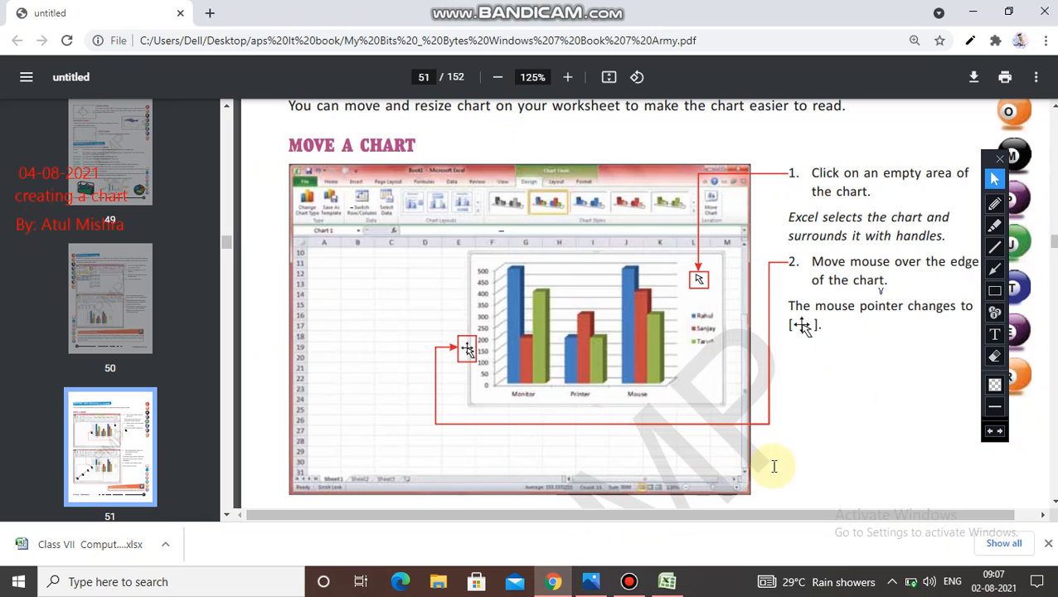
{"action": "left_click", "coordinate": [1055, 505]}
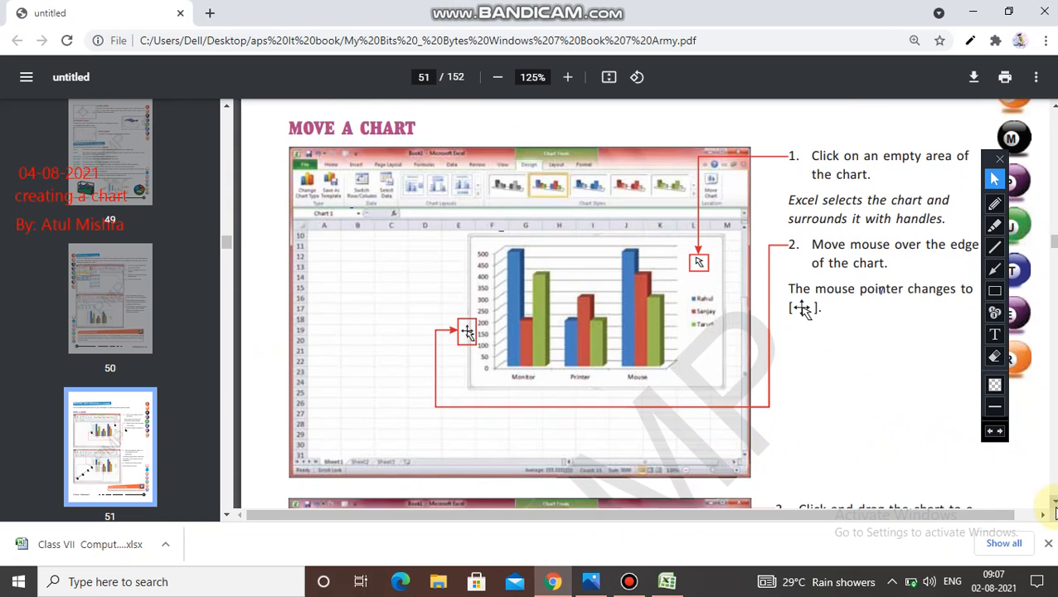
{"action": "left_click", "coordinate": [1055, 504]}
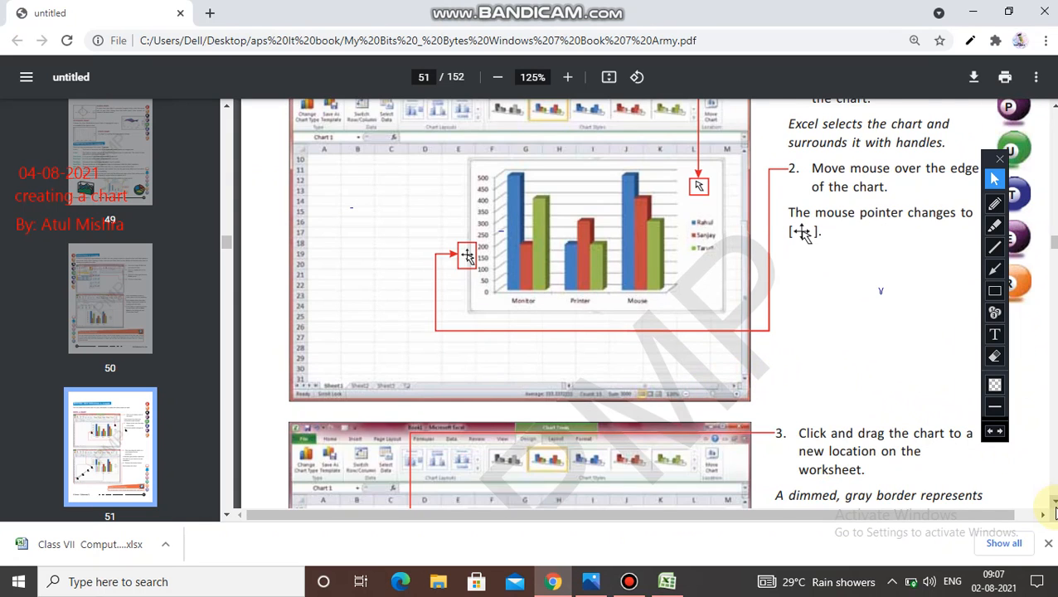
{"action": "left_click", "coordinate": [1054, 505]}
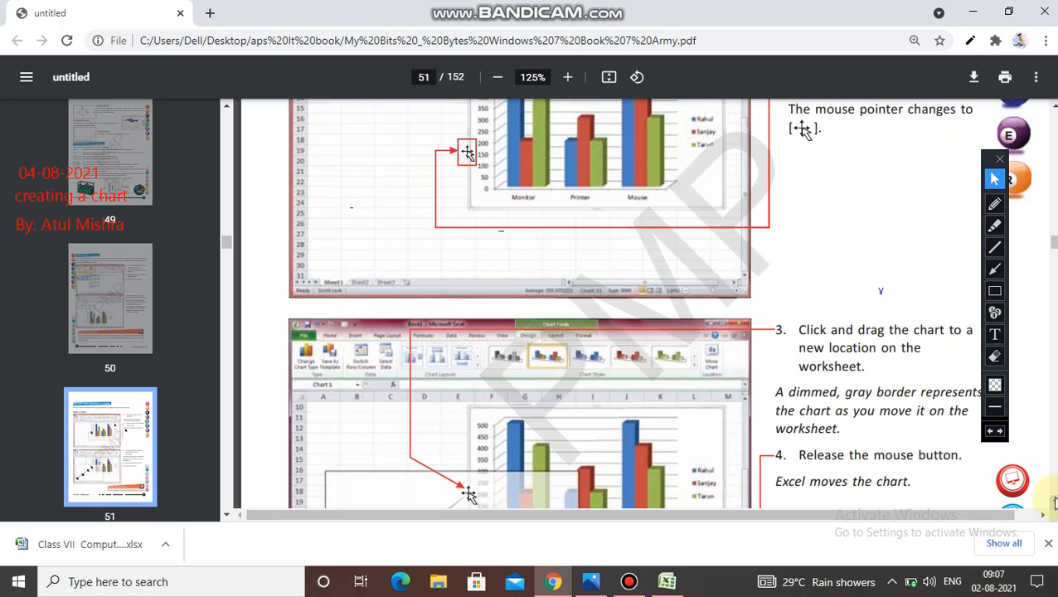
{"action": "left_click", "coordinate": [1055, 505]}
{"action": "left_click", "coordinate": [1055, 504]}
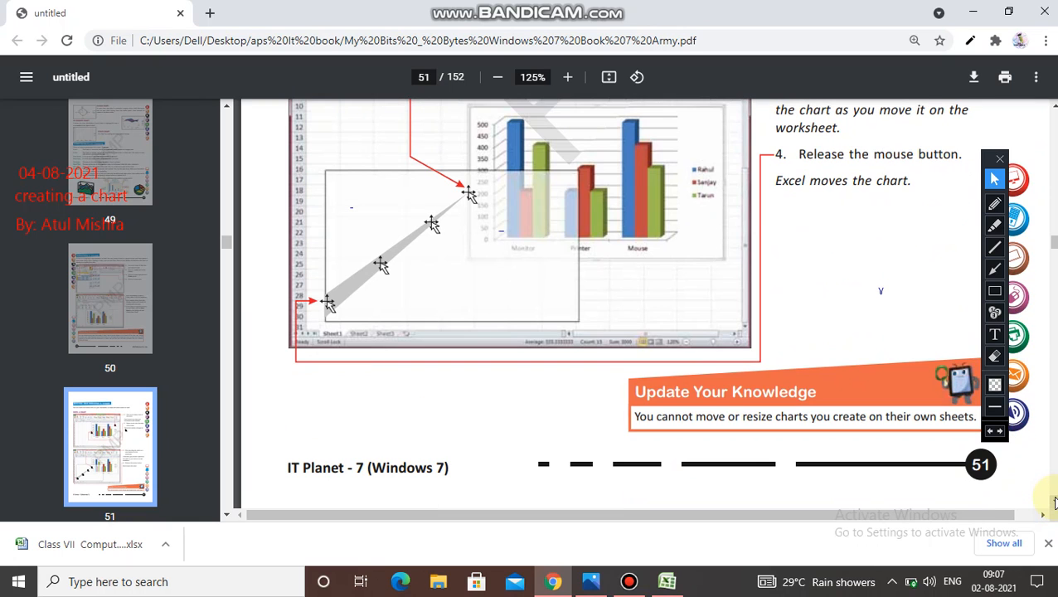
{"action": "left_click", "coordinate": [1055, 502]}
{"action": "left_click", "coordinate": [1055, 503]}
{"action": "left_click", "coordinate": [1055, 503]}
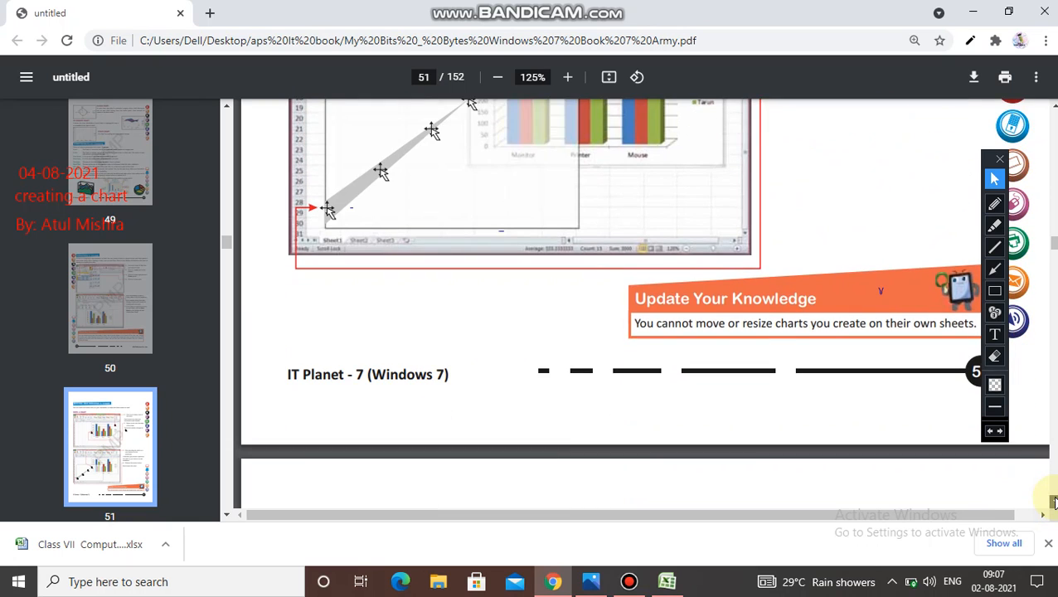
Read the textbook's Resize a Chart section on page 52, including the Update Your Knowledge note on proportional resizing
{"action": "left_click", "coordinate": [1055, 502]}
{"action": "left_click", "coordinate": [1054, 504]}
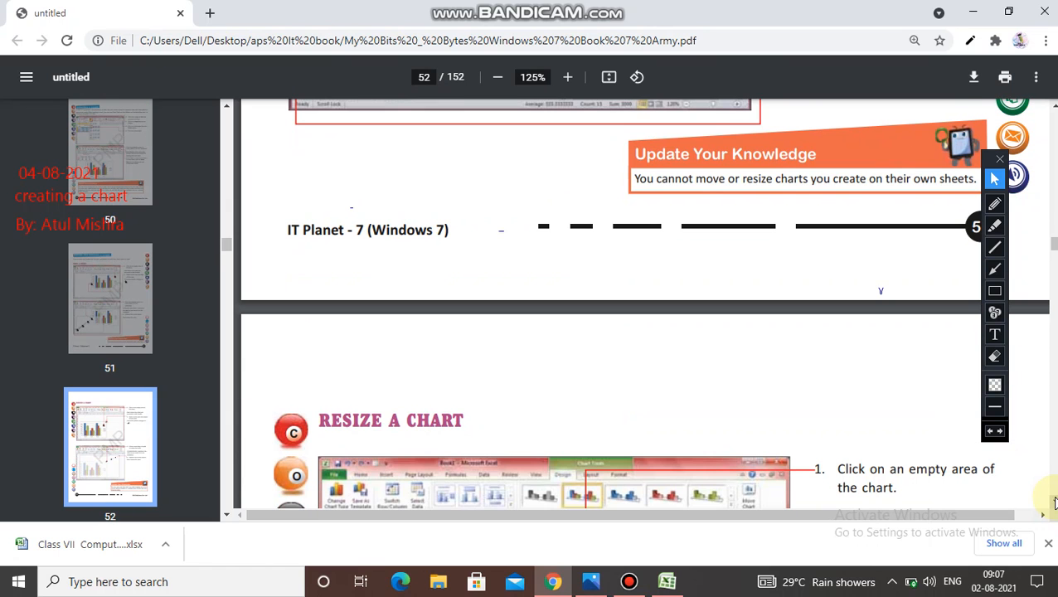
{"action": "left_click", "coordinate": [1054, 504]}
{"action": "left_click", "coordinate": [1054, 503]}
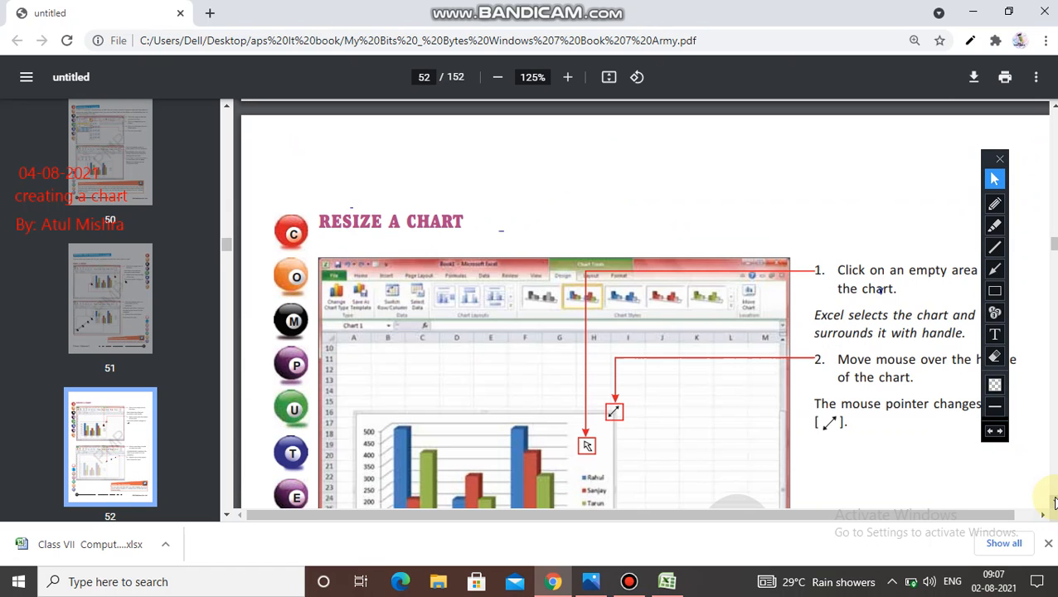
{"action": "left_click", "coordinate": [1054, 503]}
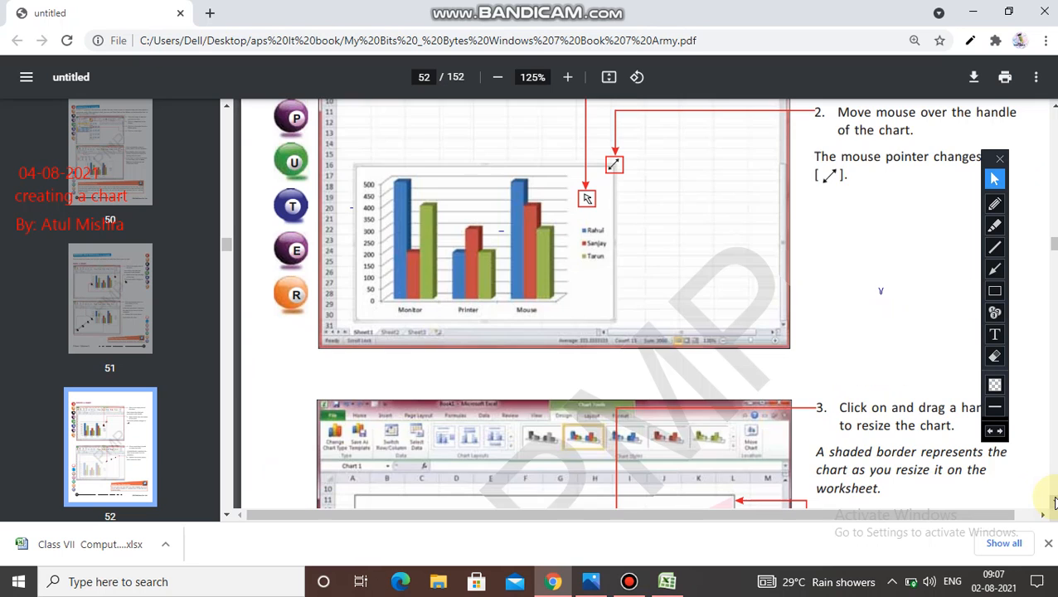
{"action": "left_click", "coordinate": [1054, 504]}
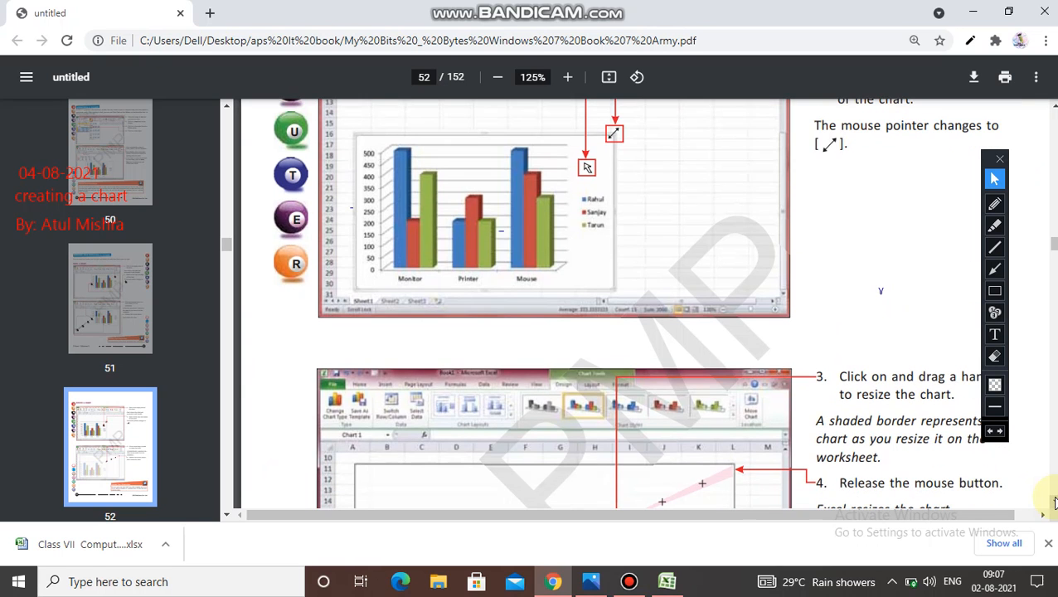
{"action": "left_click", "coordinate": [1054, 503]}
{"action": "left_click", "coordinate": [1054, 503]}
{"action": "left_click", "coordinate": [1055, 504]}
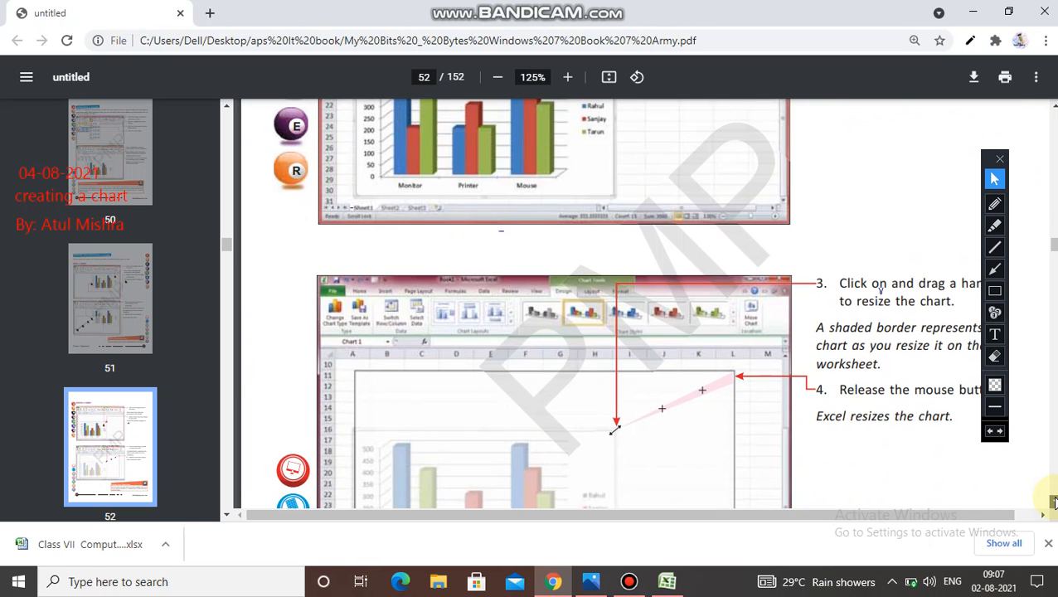
{"action": "left_click", "coordinate": [1054, 502]}
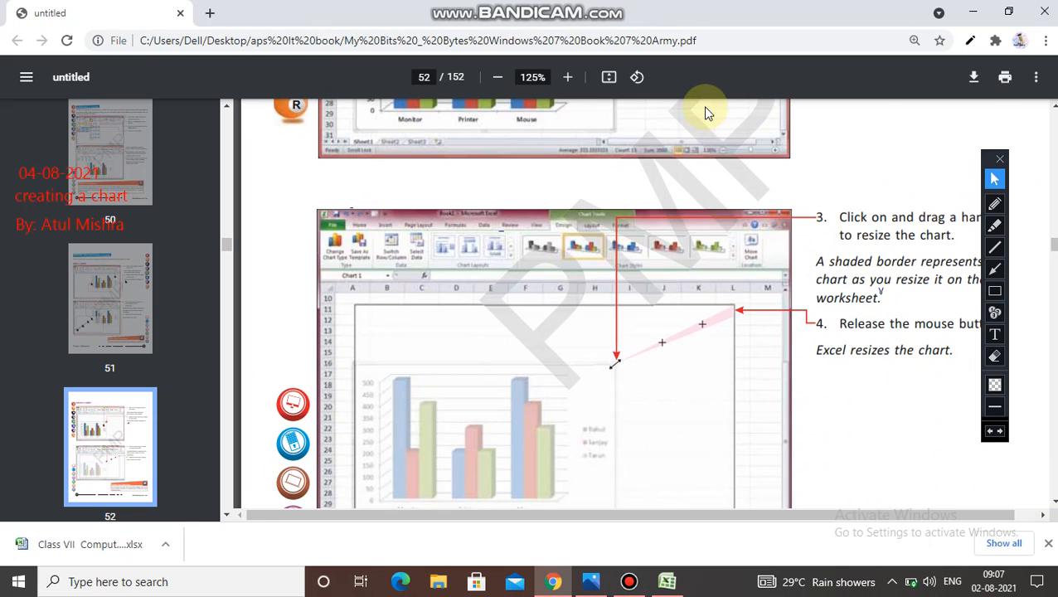
{"action": "mouse_move", "coordinate": [653, 8]}
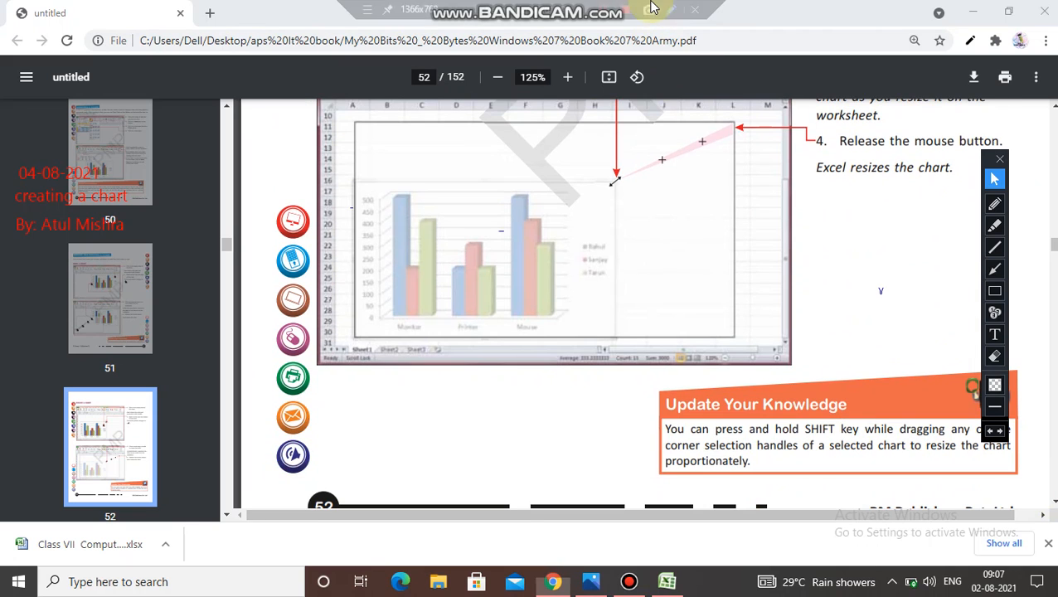